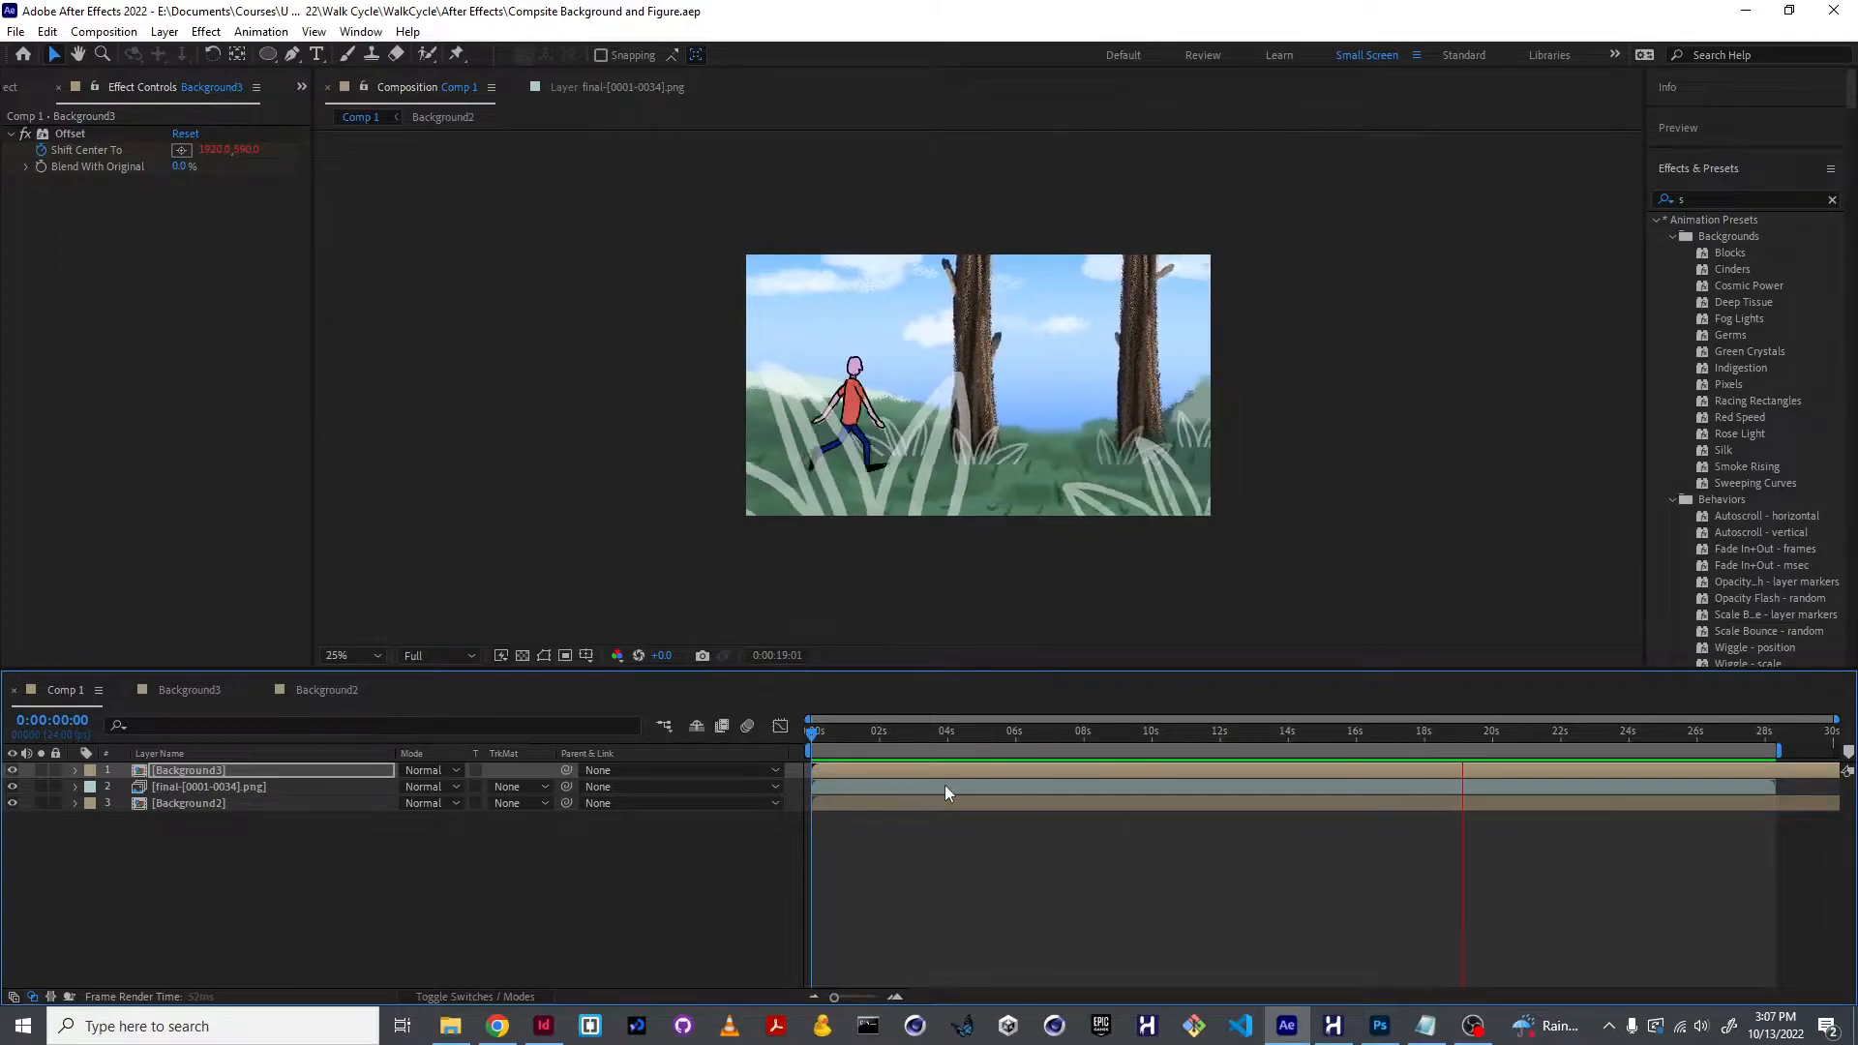
Stop the preview of the walk cycle composite and start a new, empty project
{"action": "key", "text": "space"}
{"action": "left_click", "coordinate": [536, 884]}
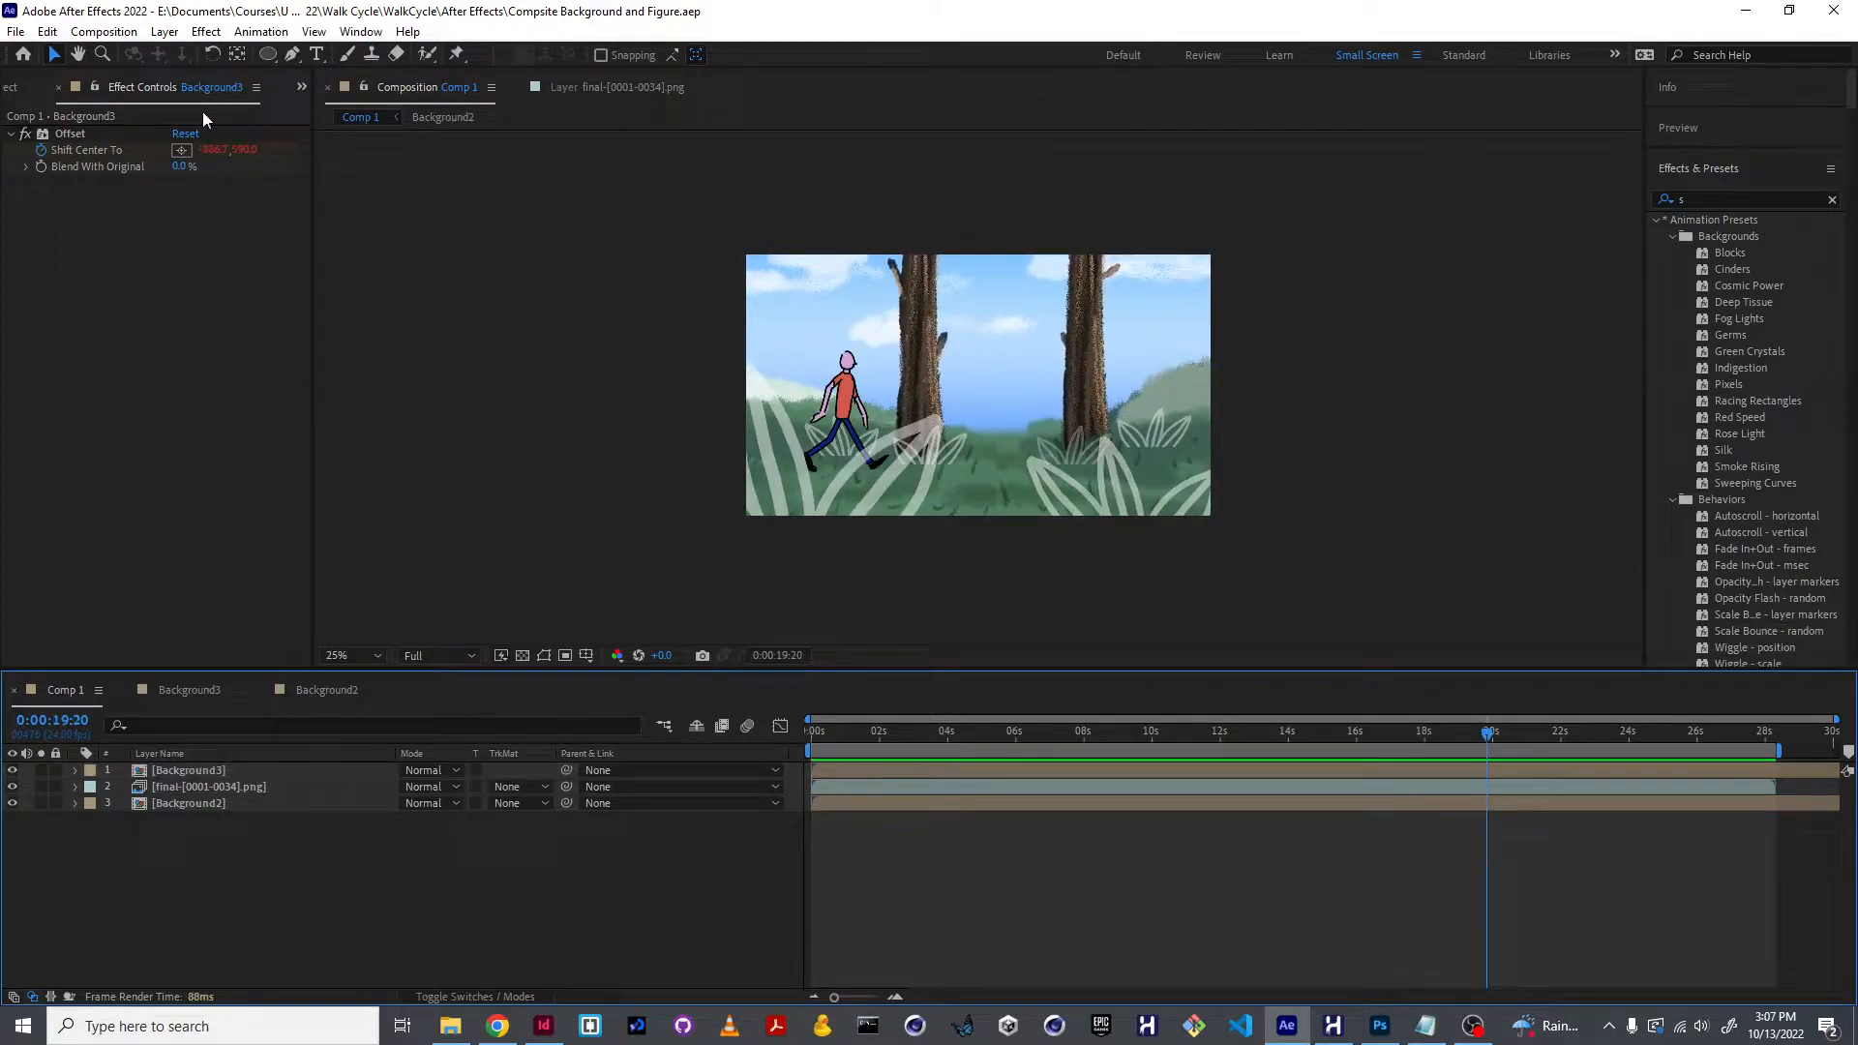
{"action": "left_click", "coordinate": [14, 33]}
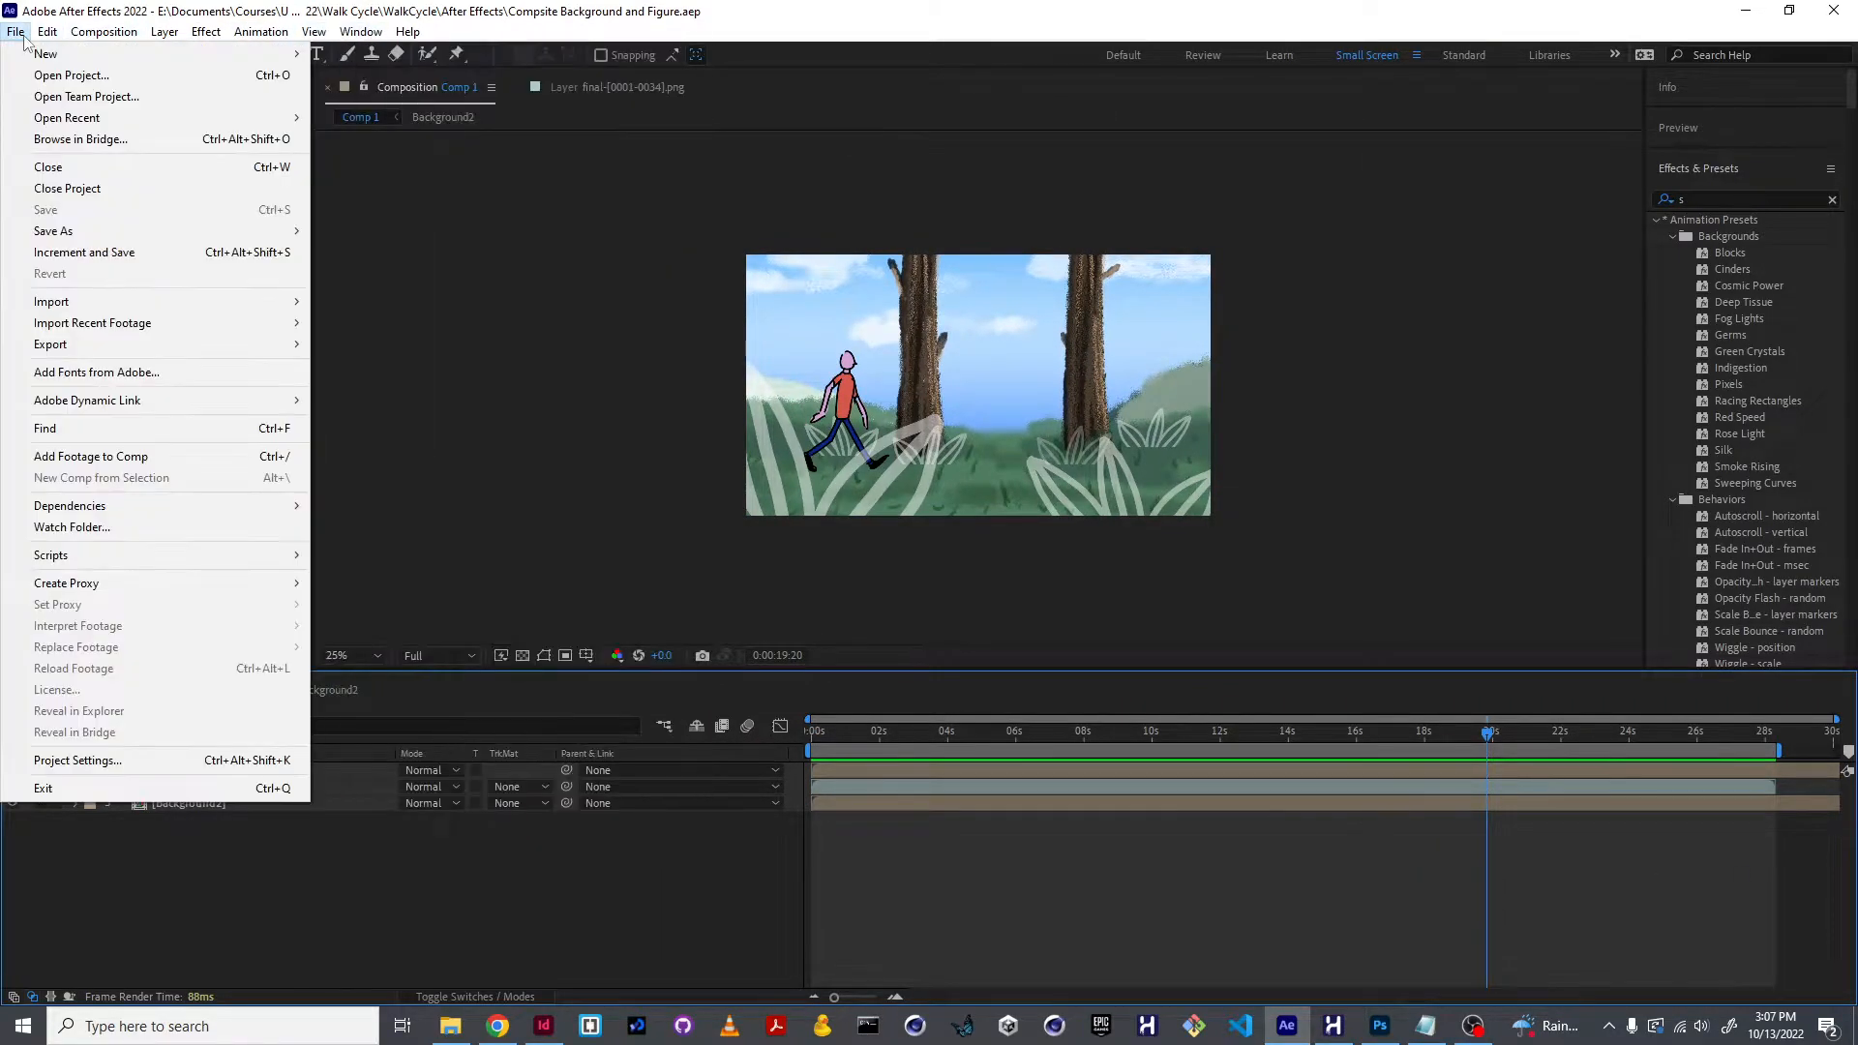
{"action": "mouse_move", "coordinate": [52, 56]}
{"action": "left_click", "coordinate": [427, 56]}
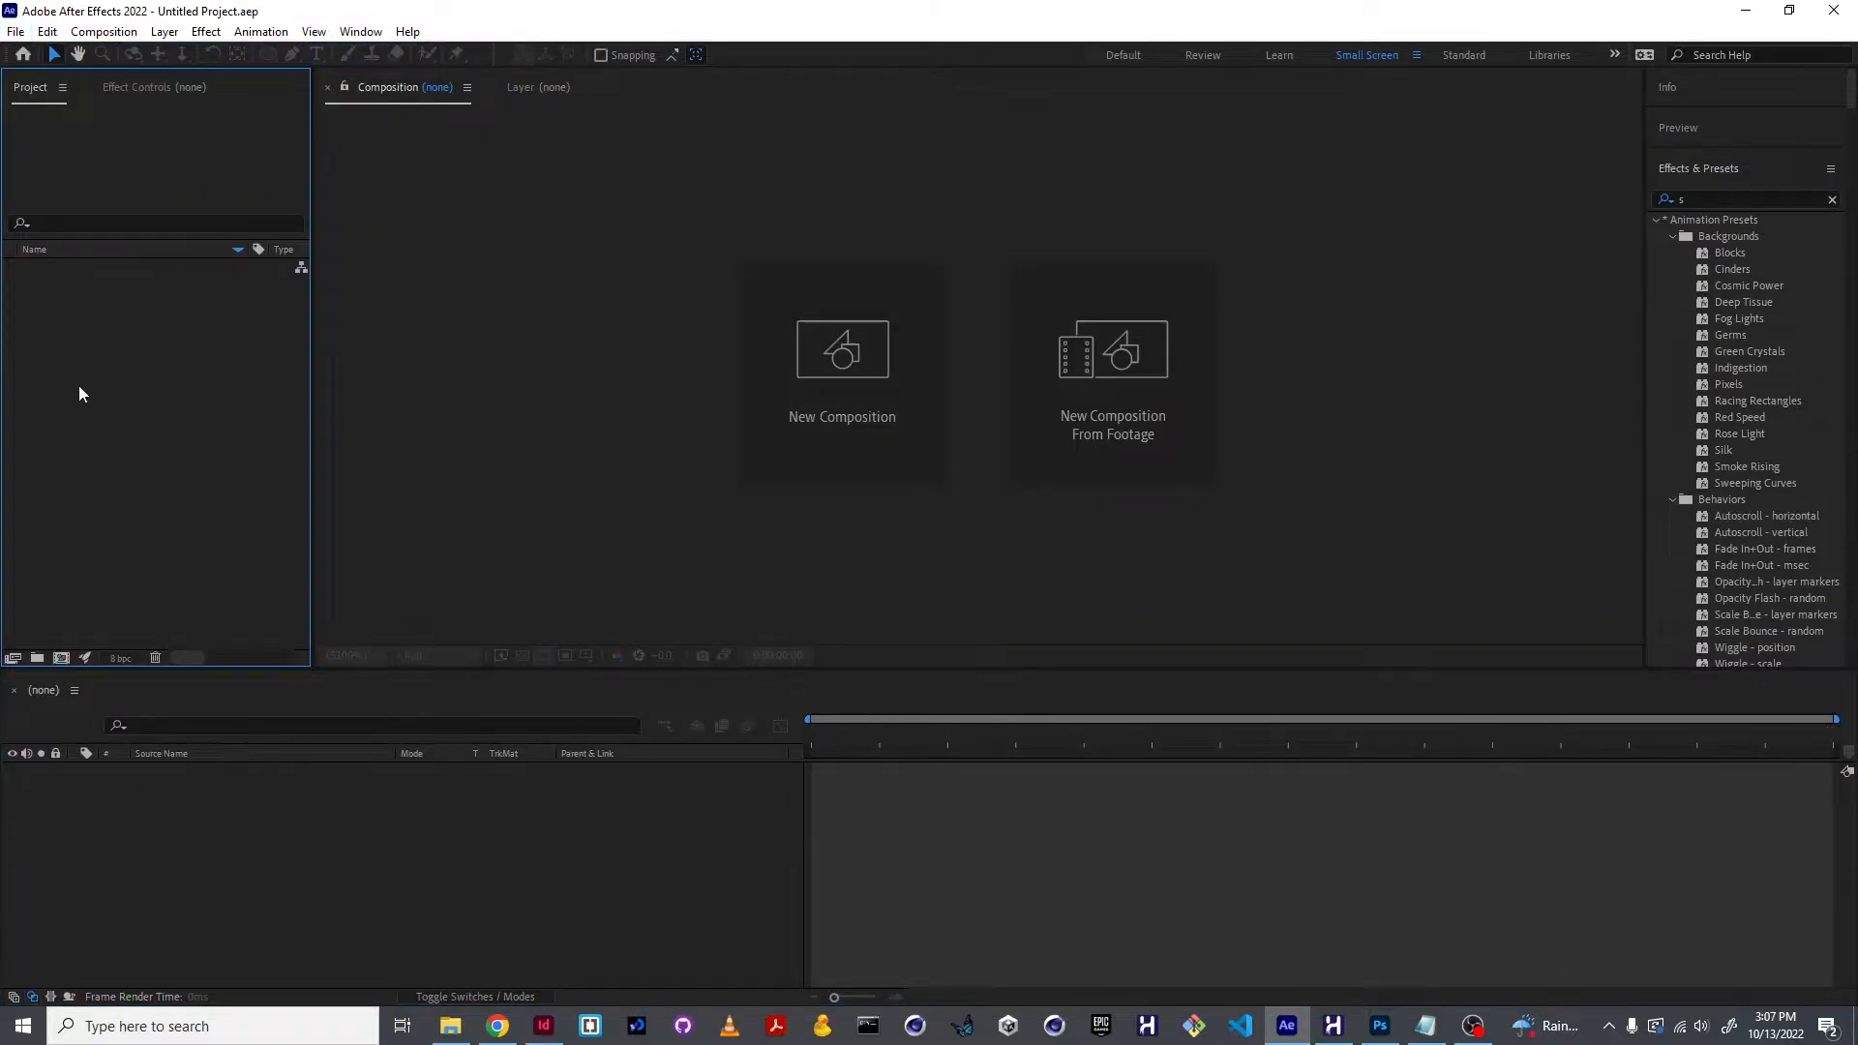
{"action": "double_click", "coordinate": [141, 424]}
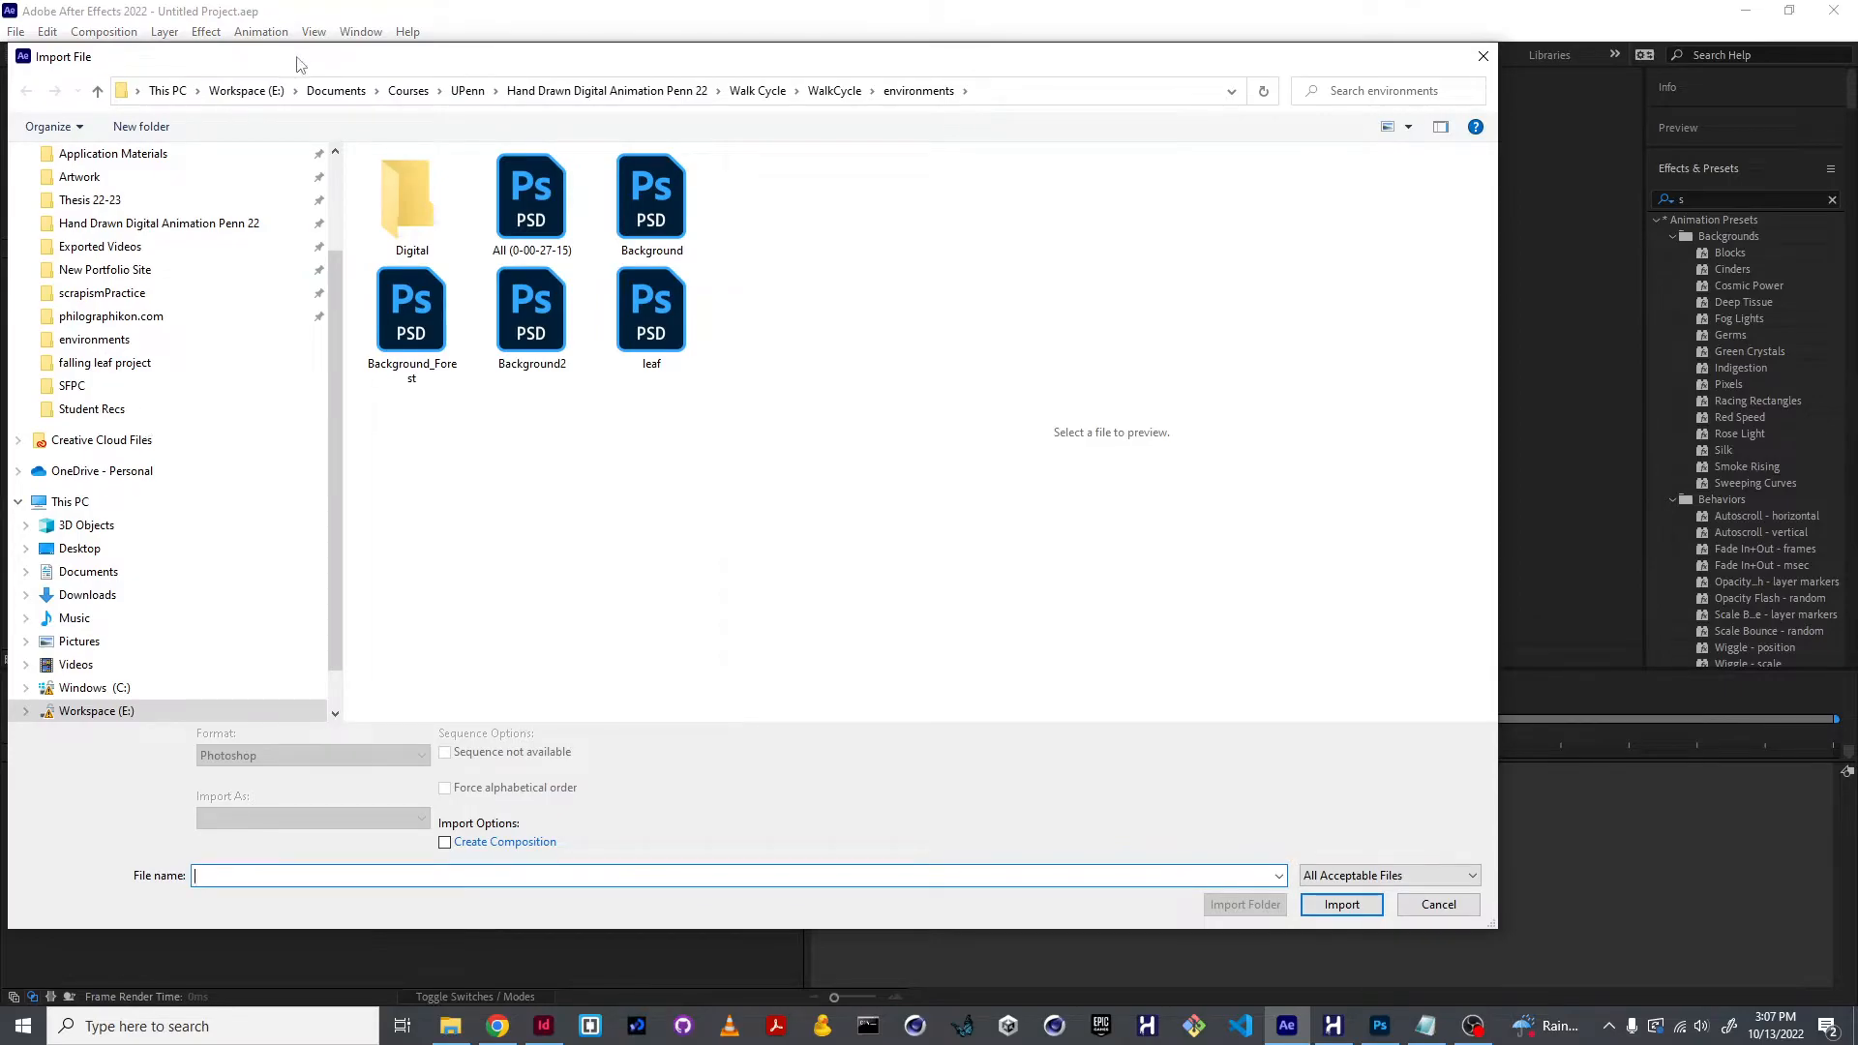
{"action": "key", "text": "Escape"}
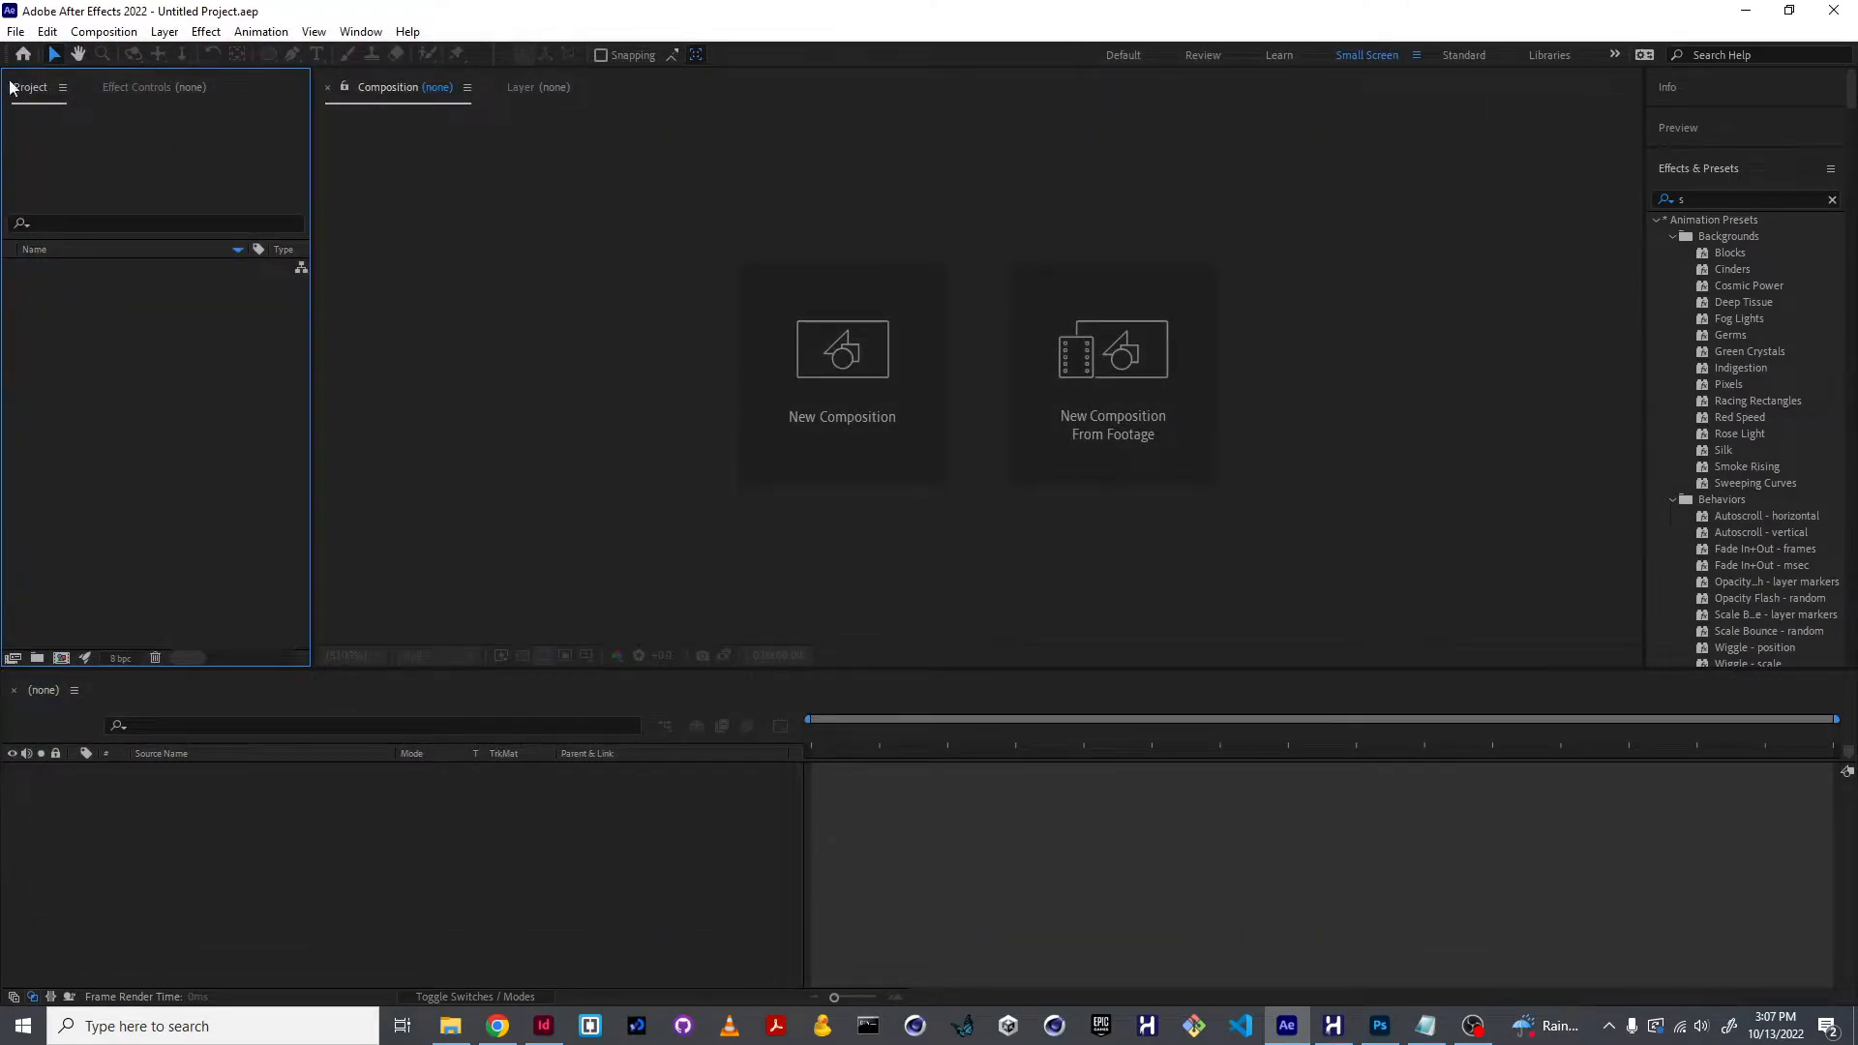
{"action": "left_click", "coordinate": [16, 31]}
{"action": "mouse_move", "coordinate": [84, 306]}
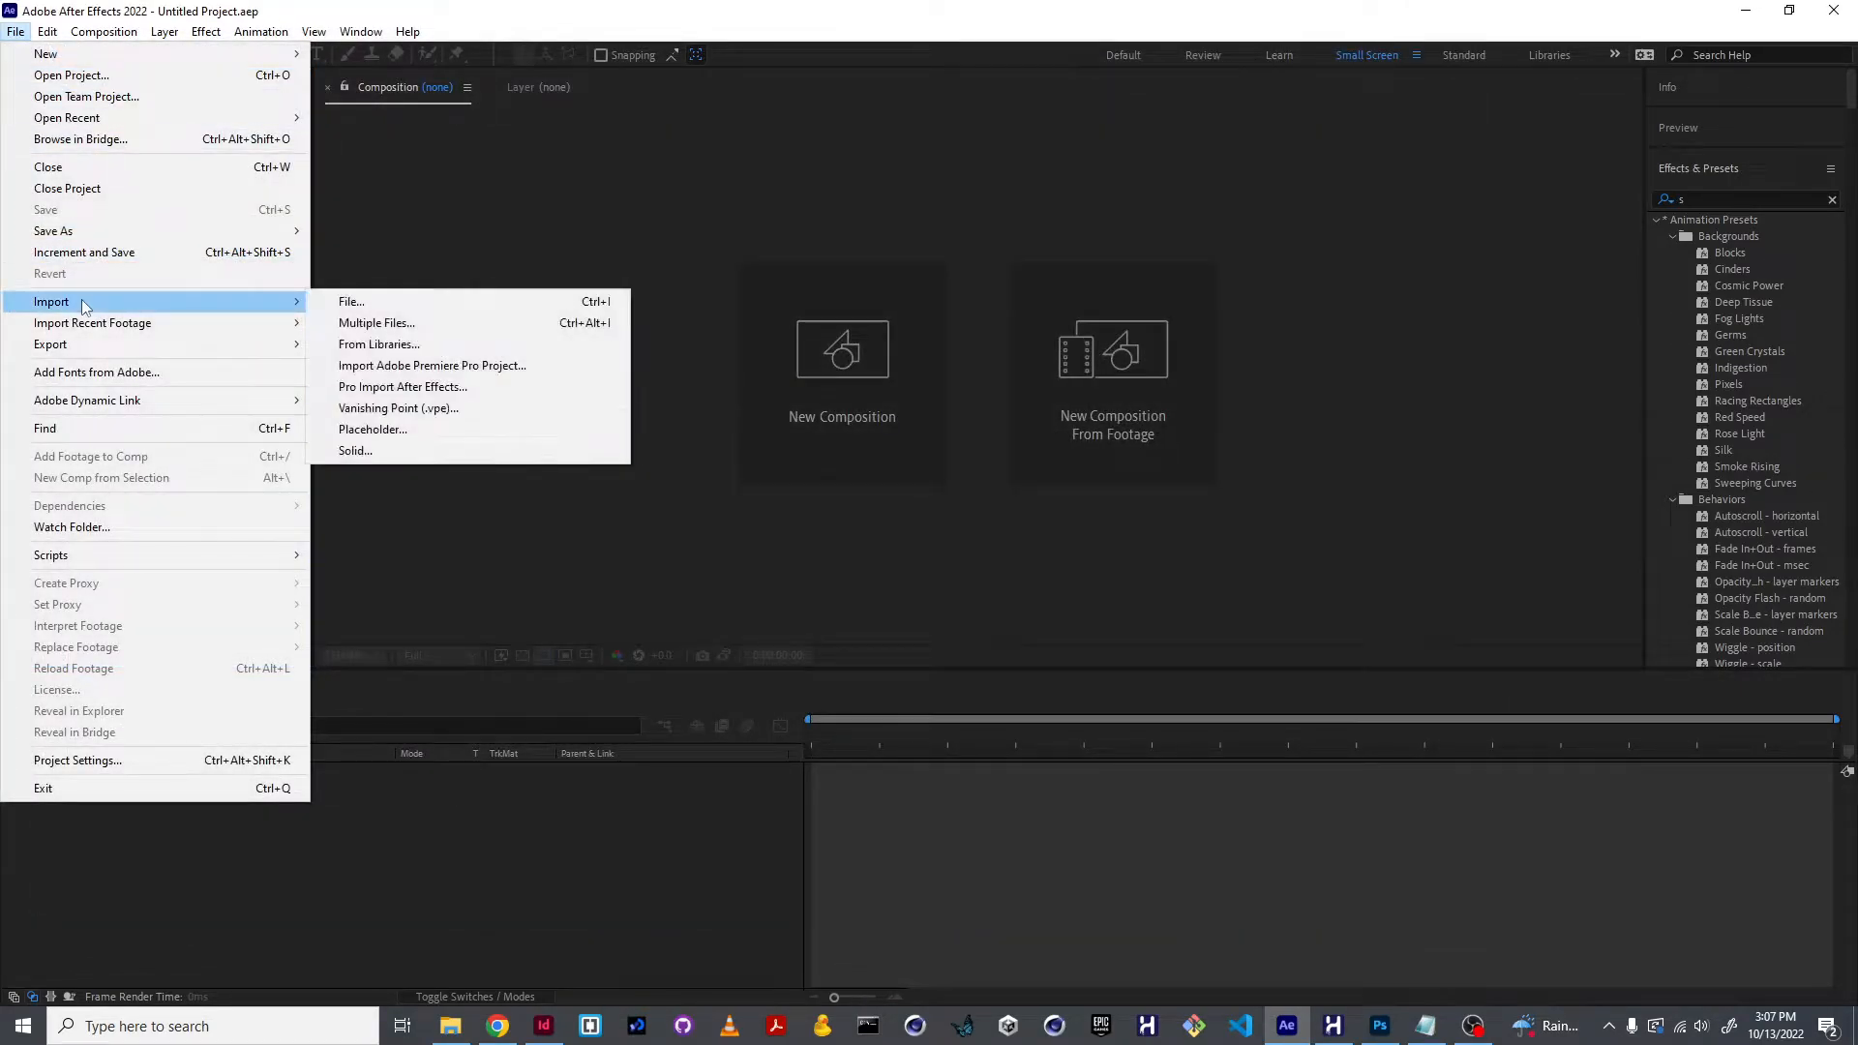
{"action": "left_click", "coordinate": [380, 232]}
Import Background_Forest.psd from the environments folder as footage with merged layers
{"action": "double_click", "coordinate": [130, 358]}
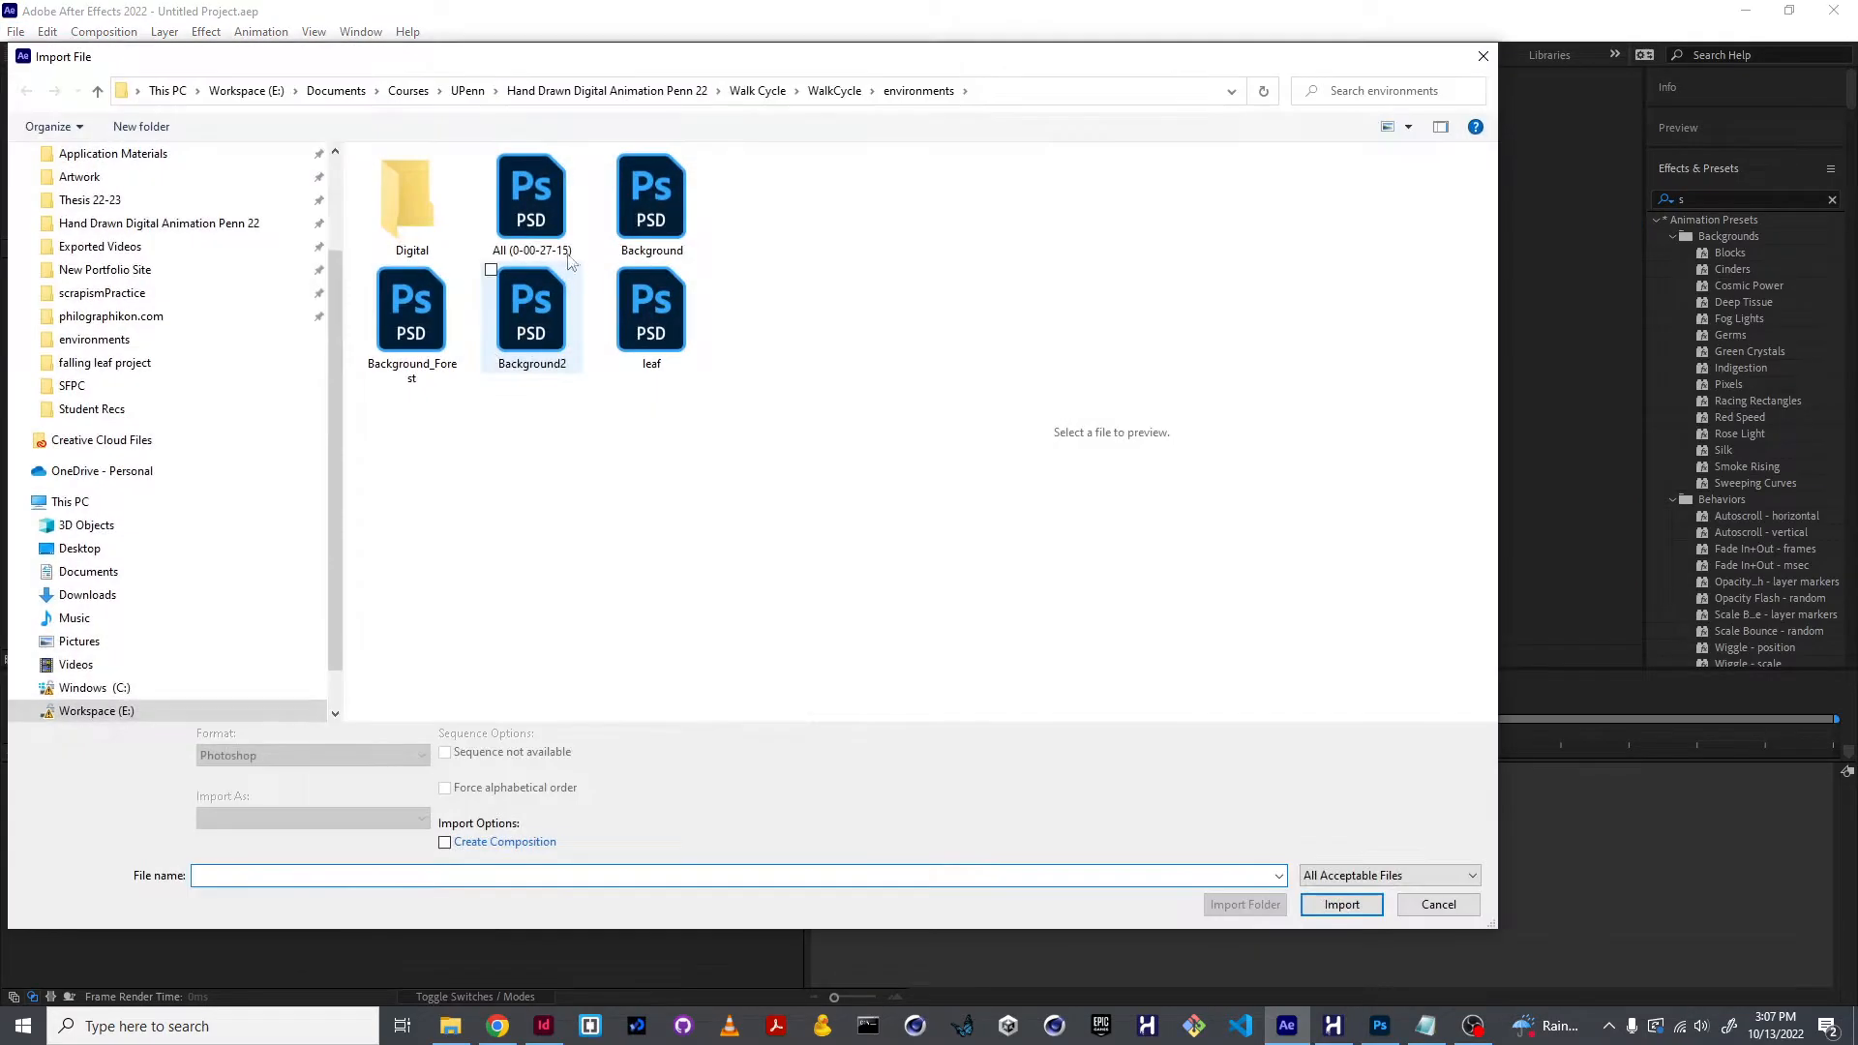
{"action": "left_click", "coordinate": [411, 309]}
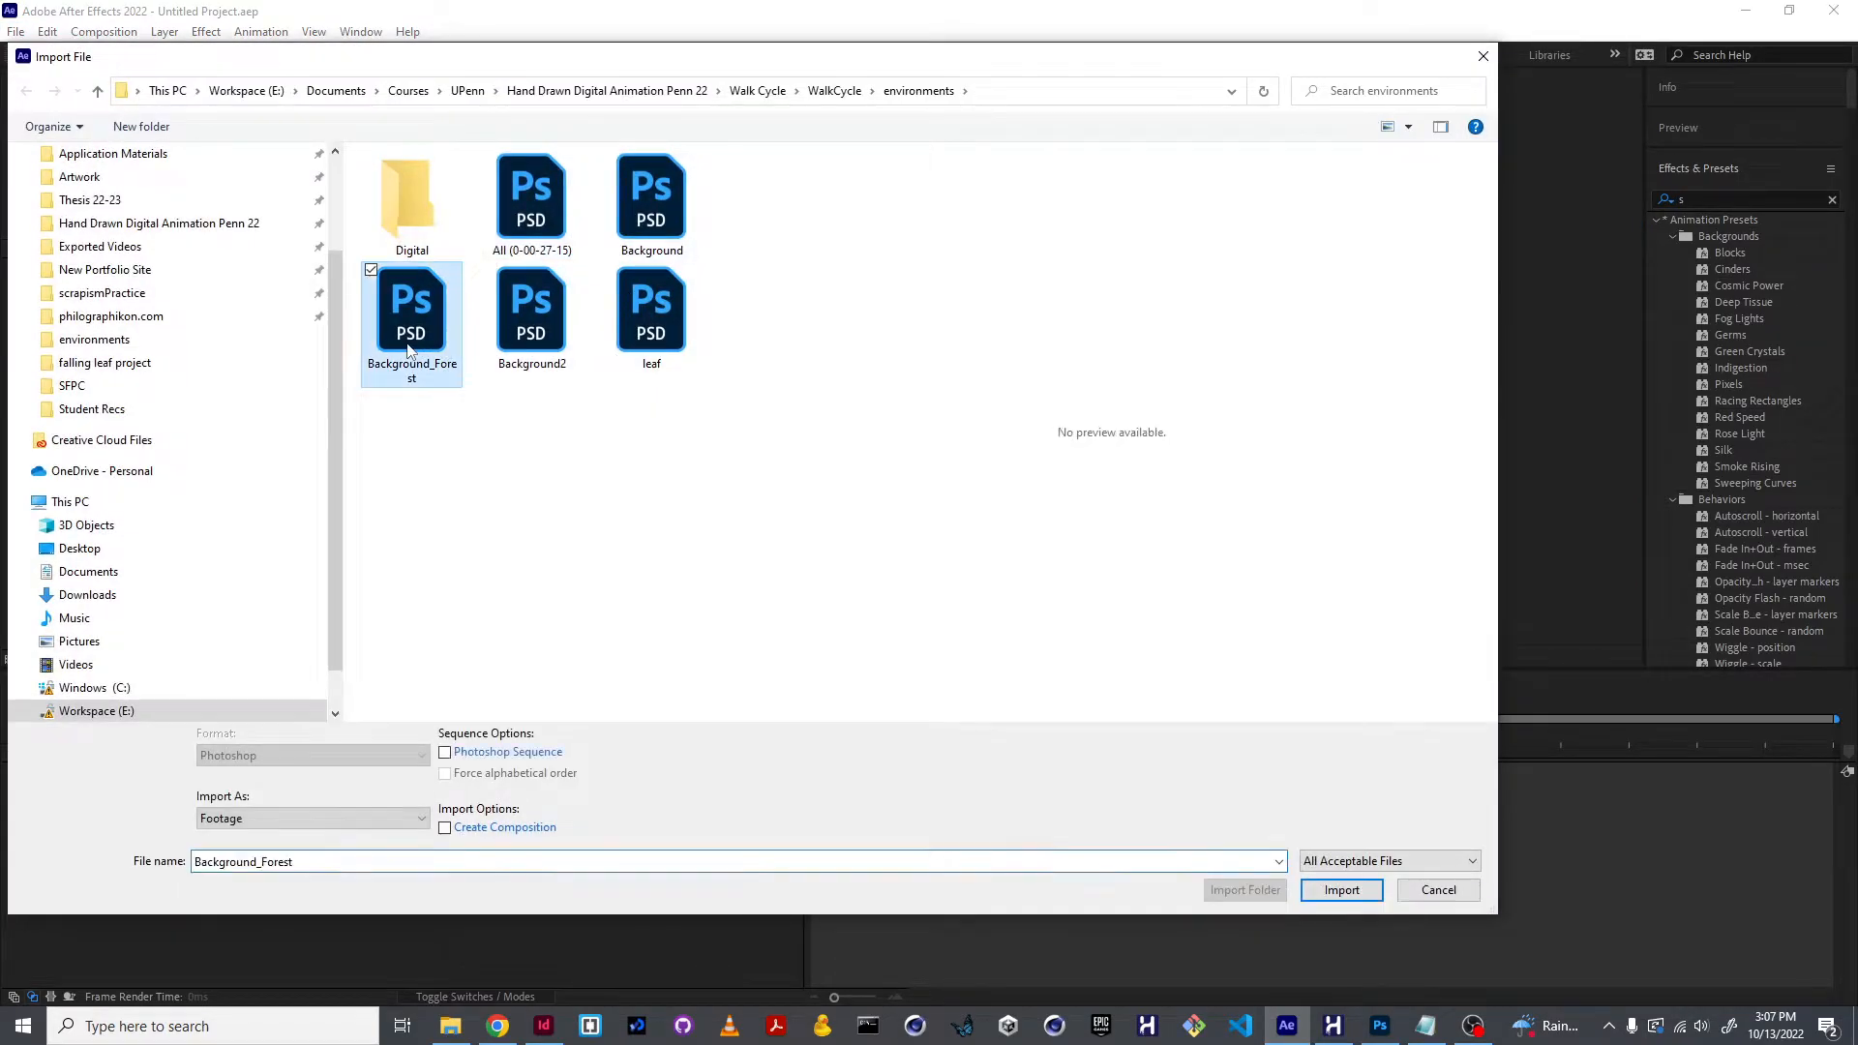
{"action": "left_click", "coordinate": [1322, 882]}
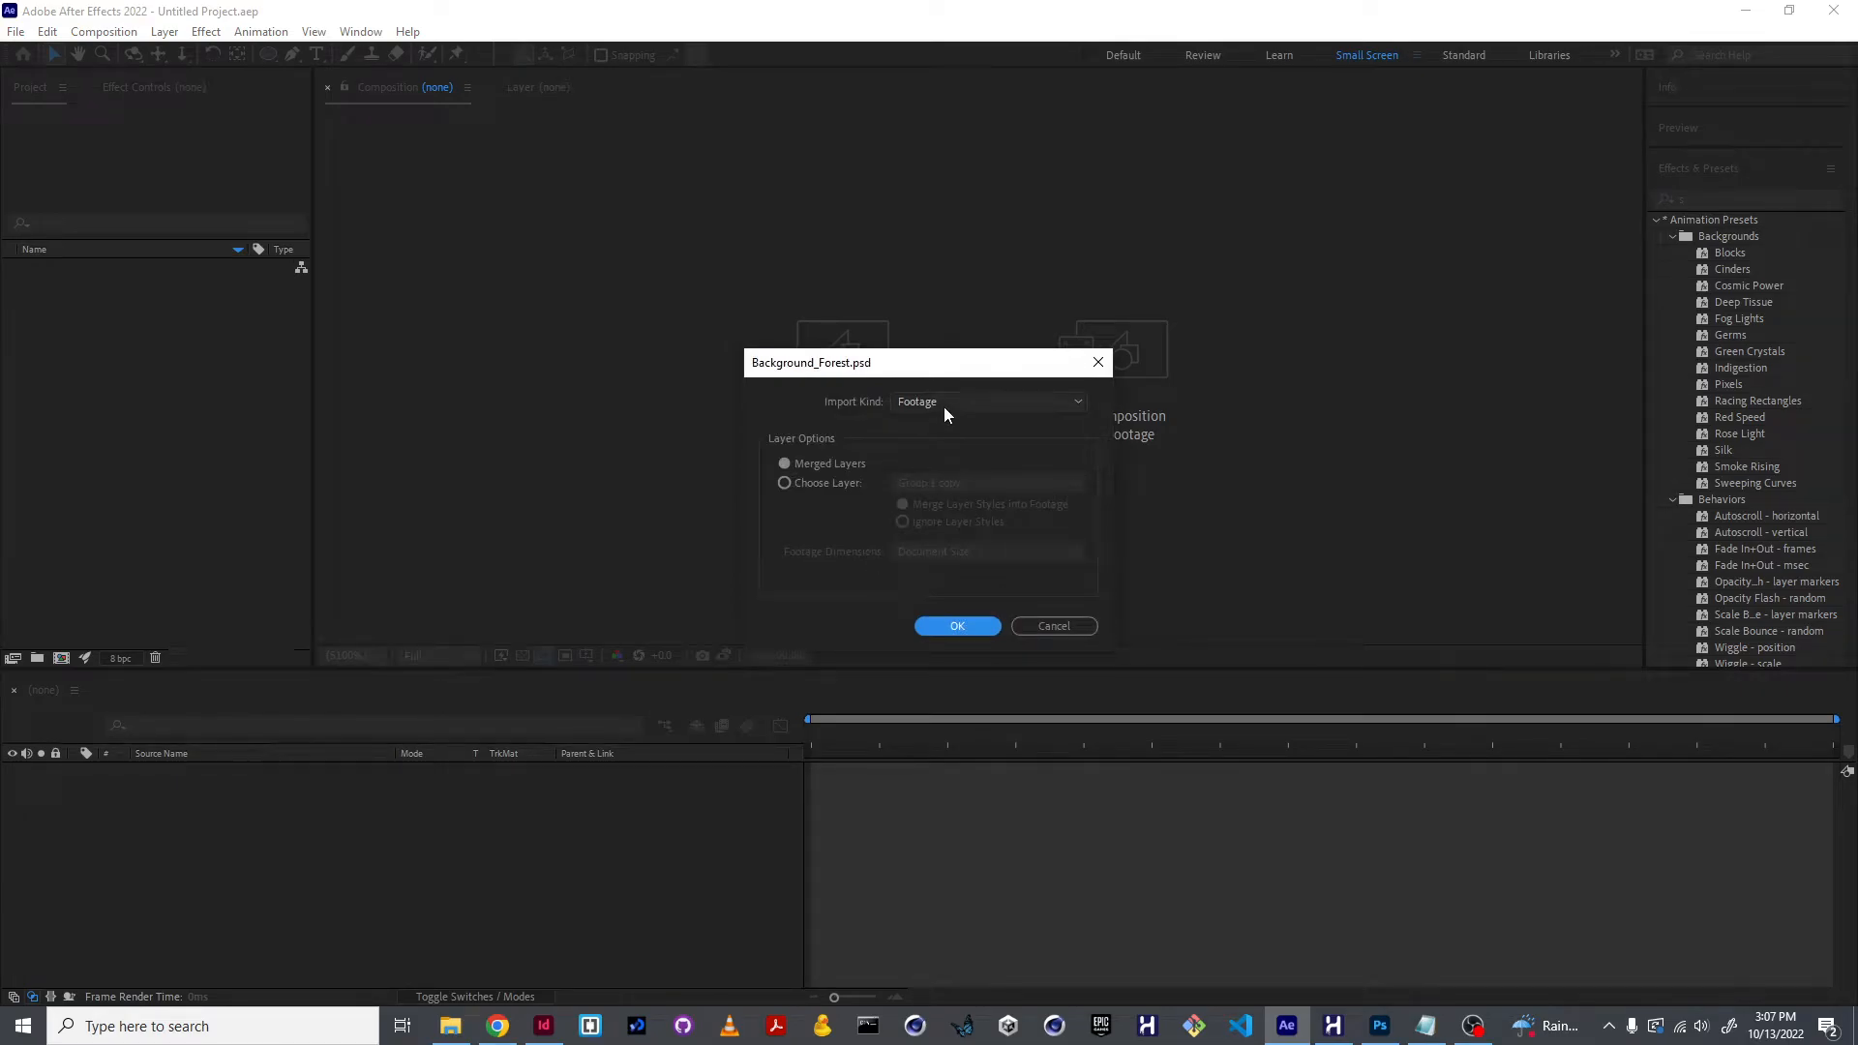
{"action": "left_click", "coordinate": [984, 627]}
Import the walkCycle_colorFigure frames from the export_frames folder as a PNG sequence, starting at walkCycle_colorFigure0001
{"action": "double_click", "coordinate": [162, 448]}
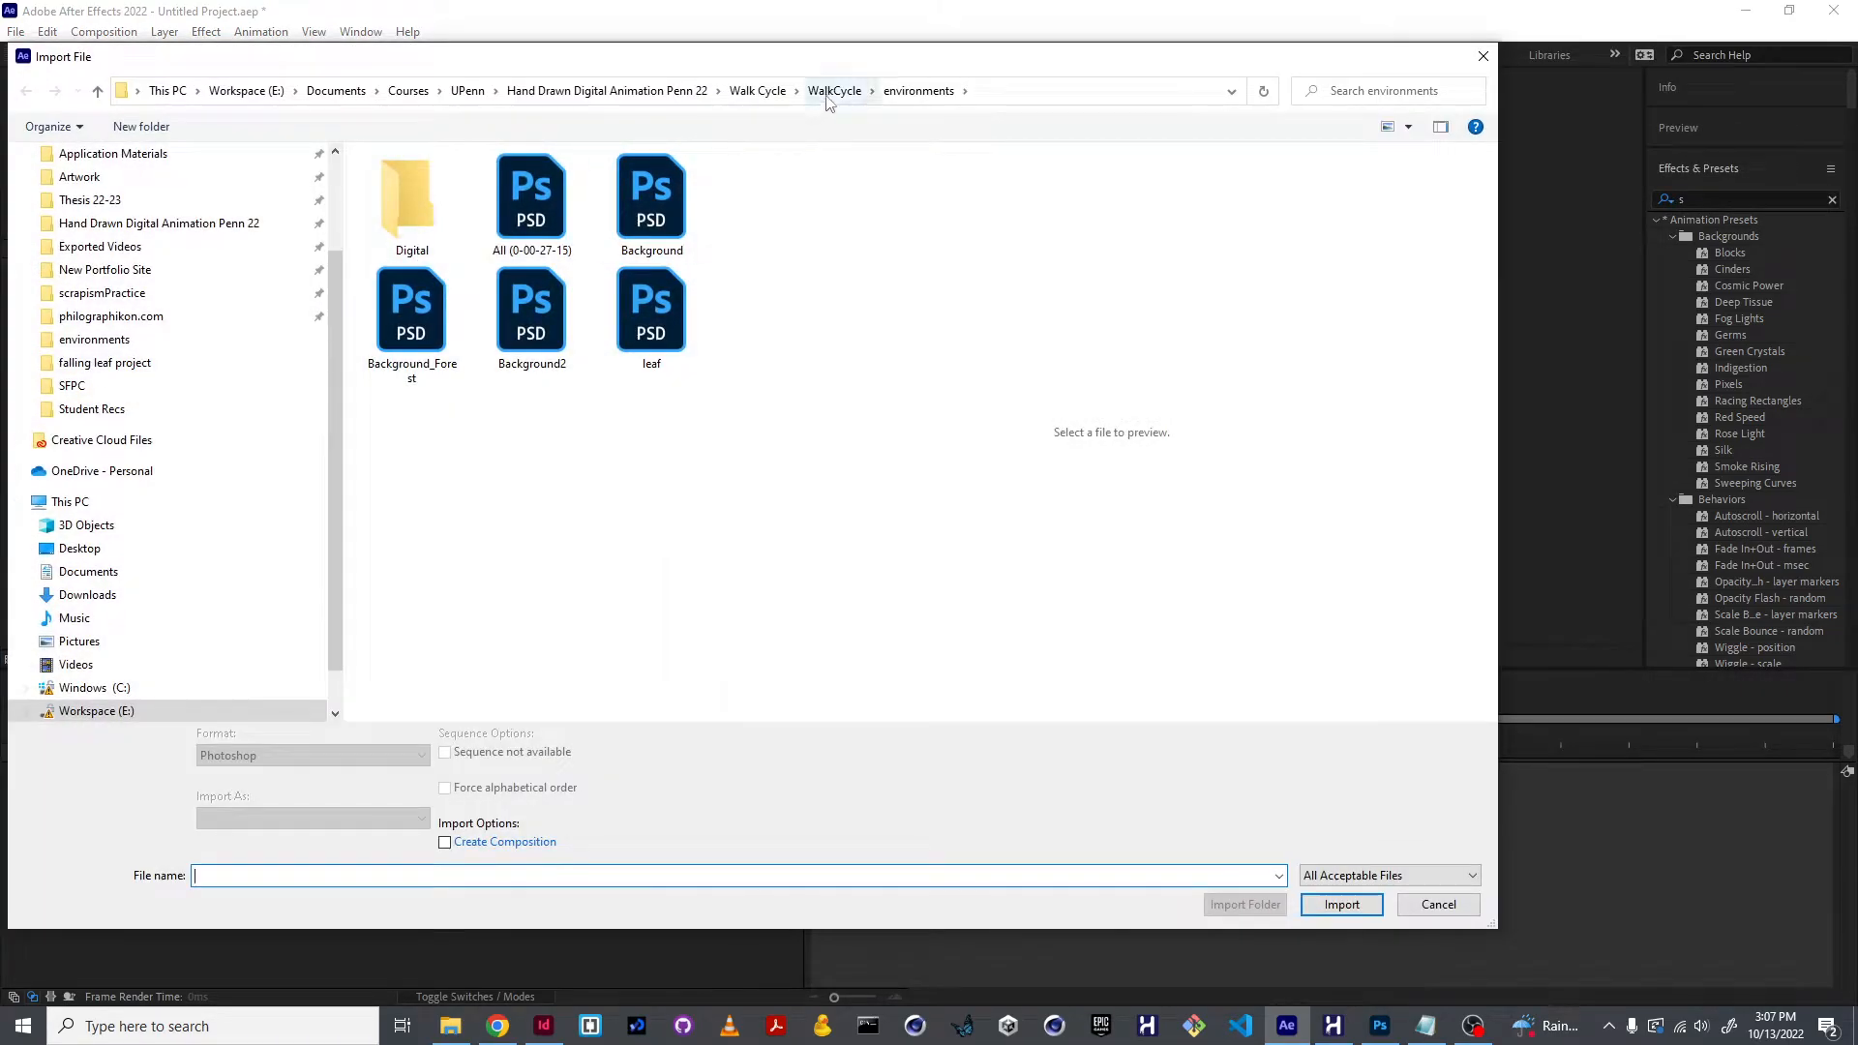
{"action": "left_click", "coordinate": [830, 92]}
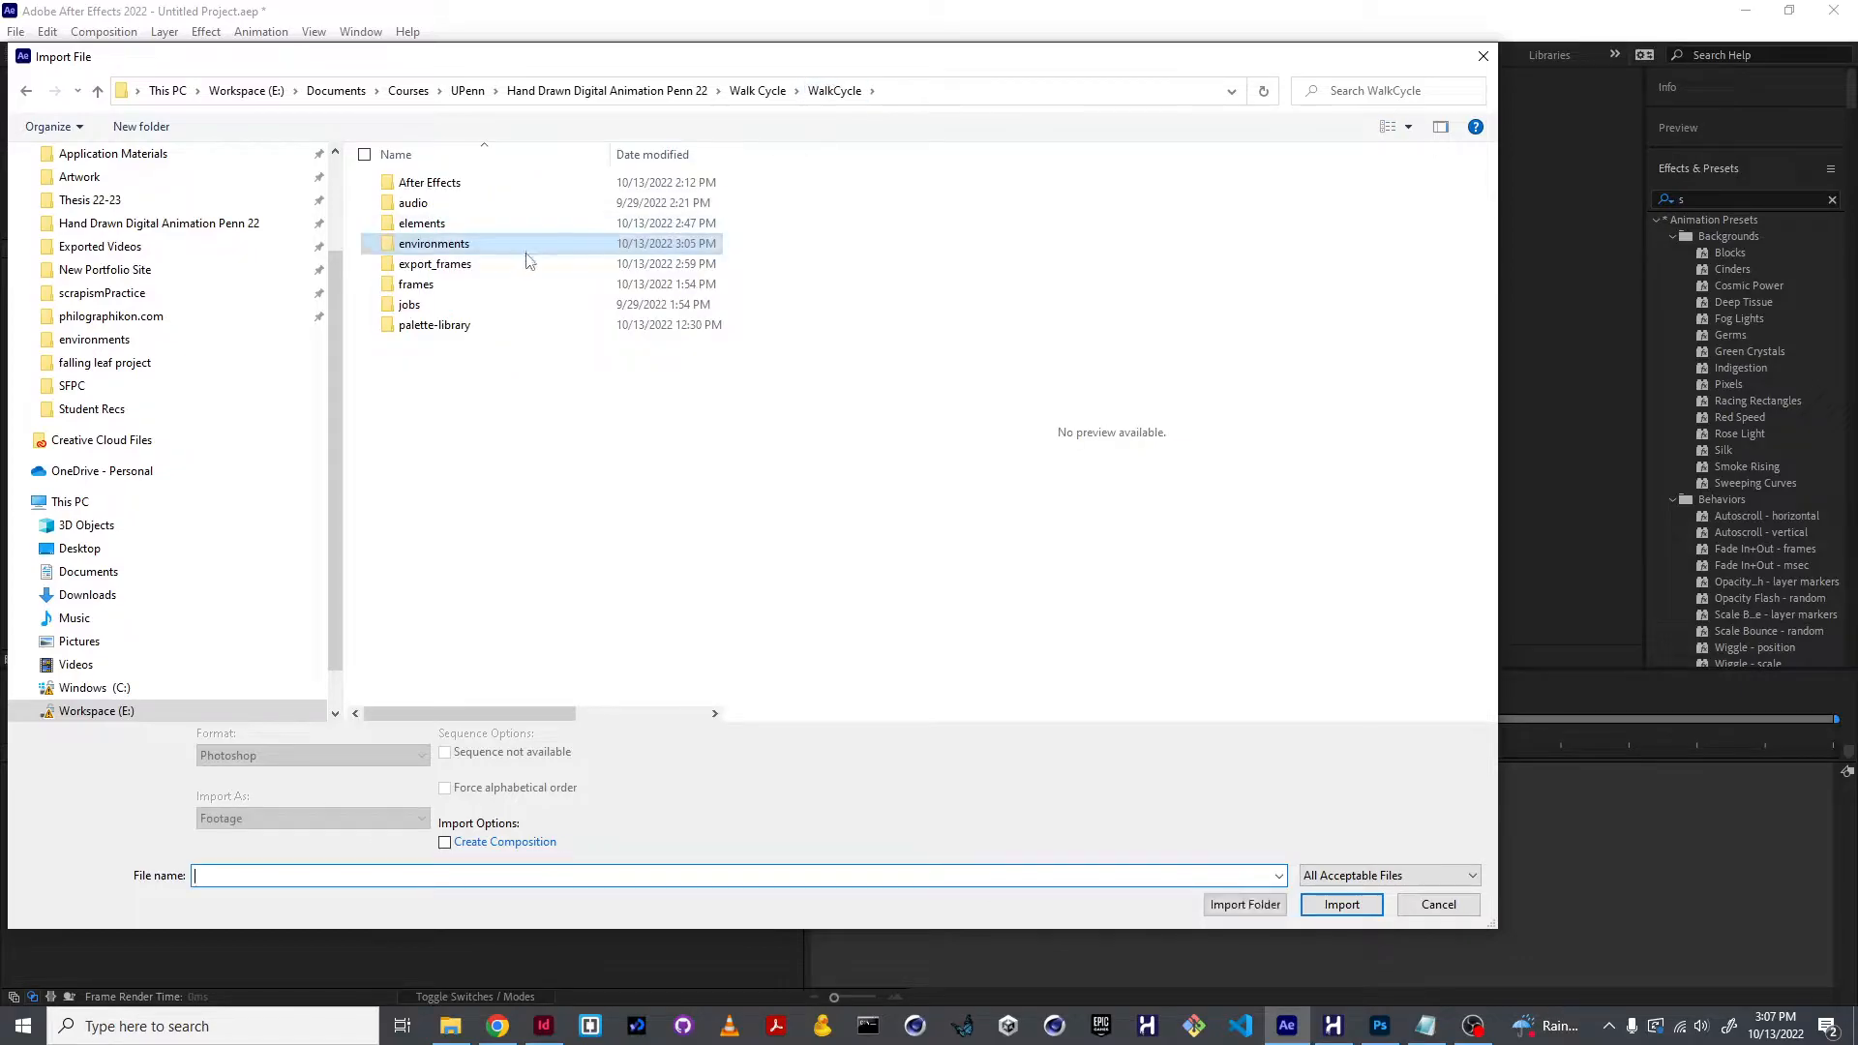
{"action": "double_click", "coordinate": [500, 280]}
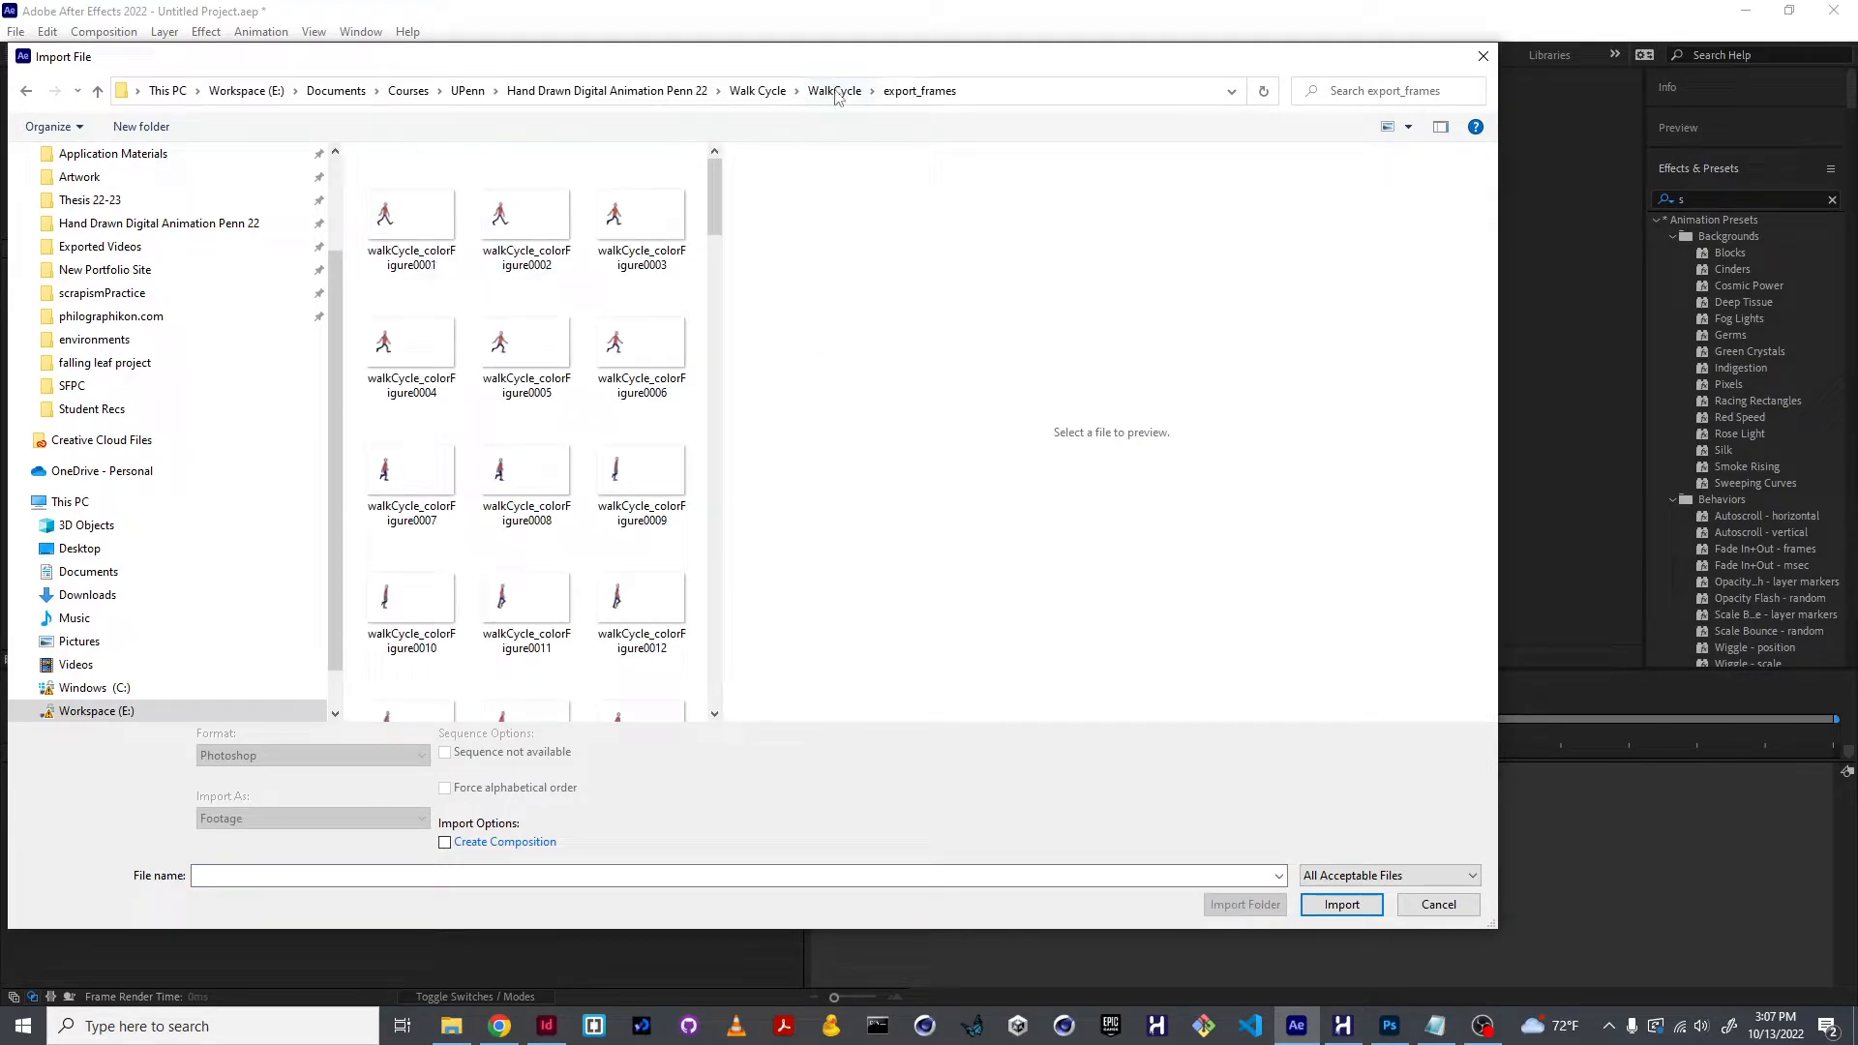
{"action": "left_click", "coordinate": [431, 240]}
{"action": "left_click", "coordinate": [493, 754]}
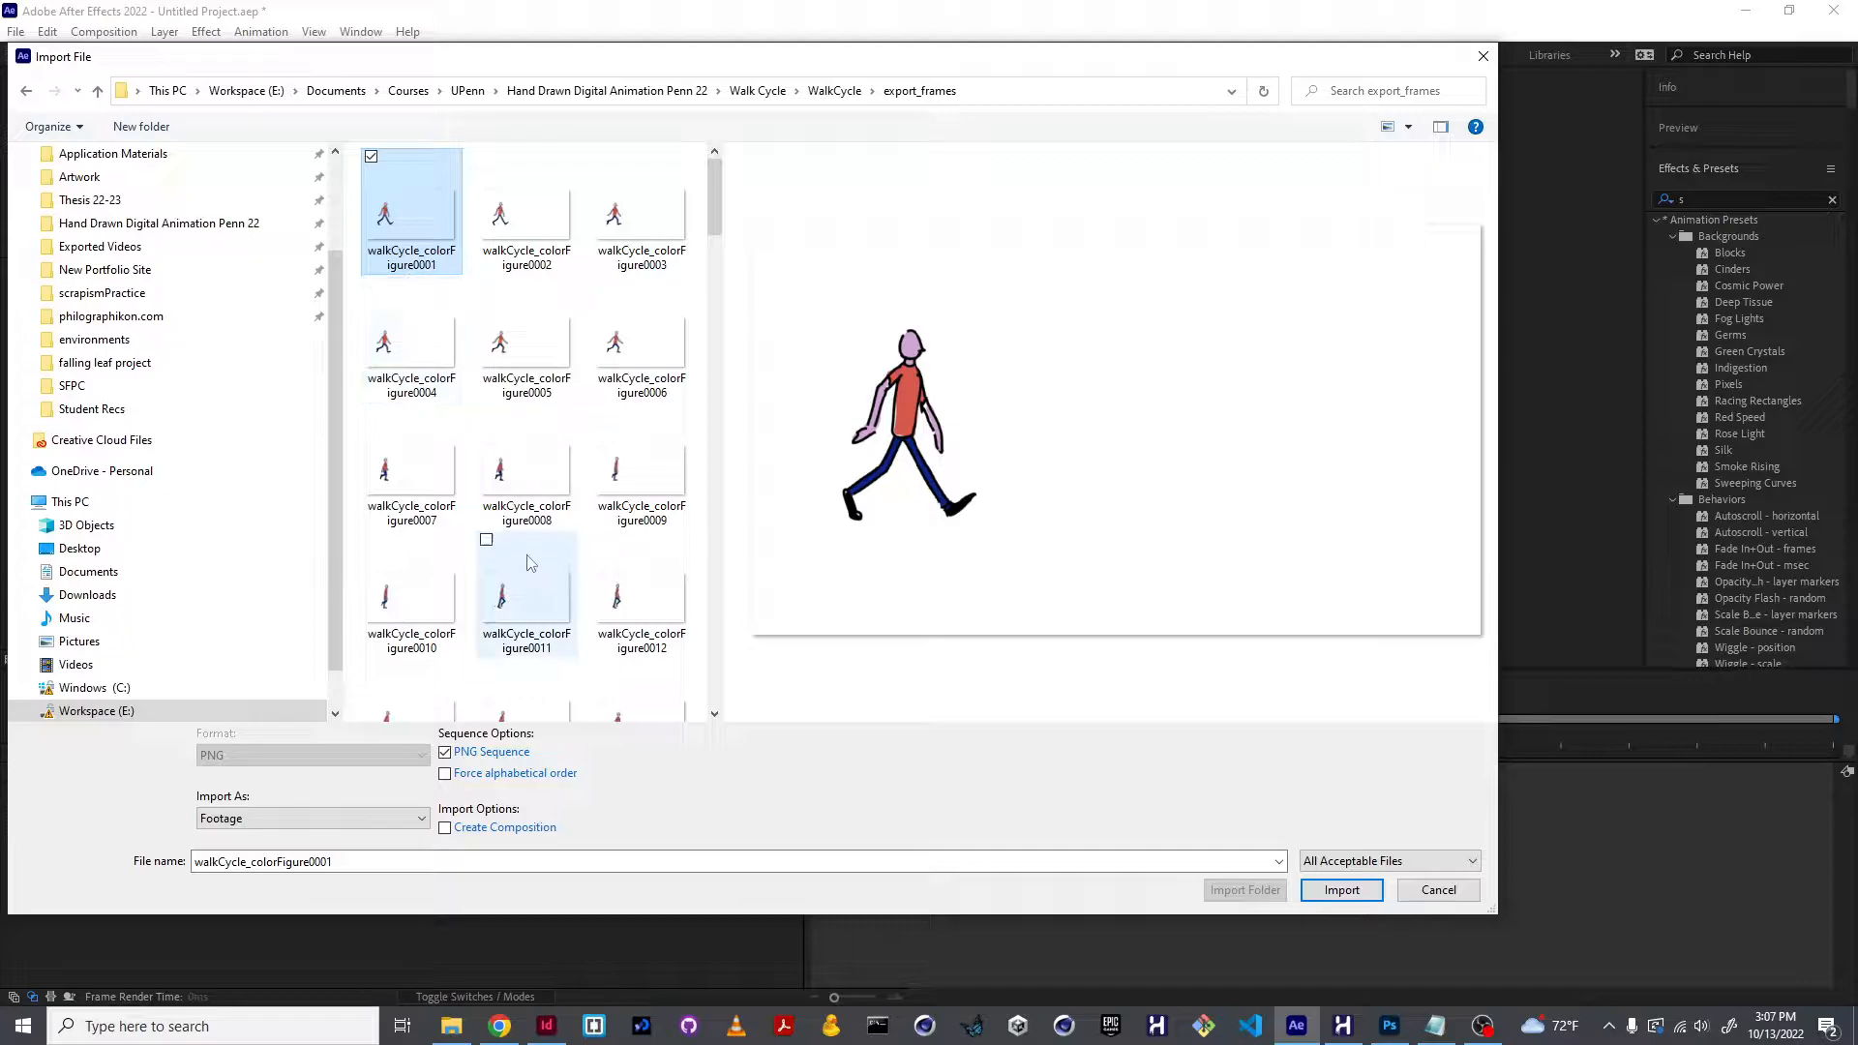
{"action": "scroll", "coordinate": [530, 562], "scroll_direction": "down", "scroll_amount": 5}
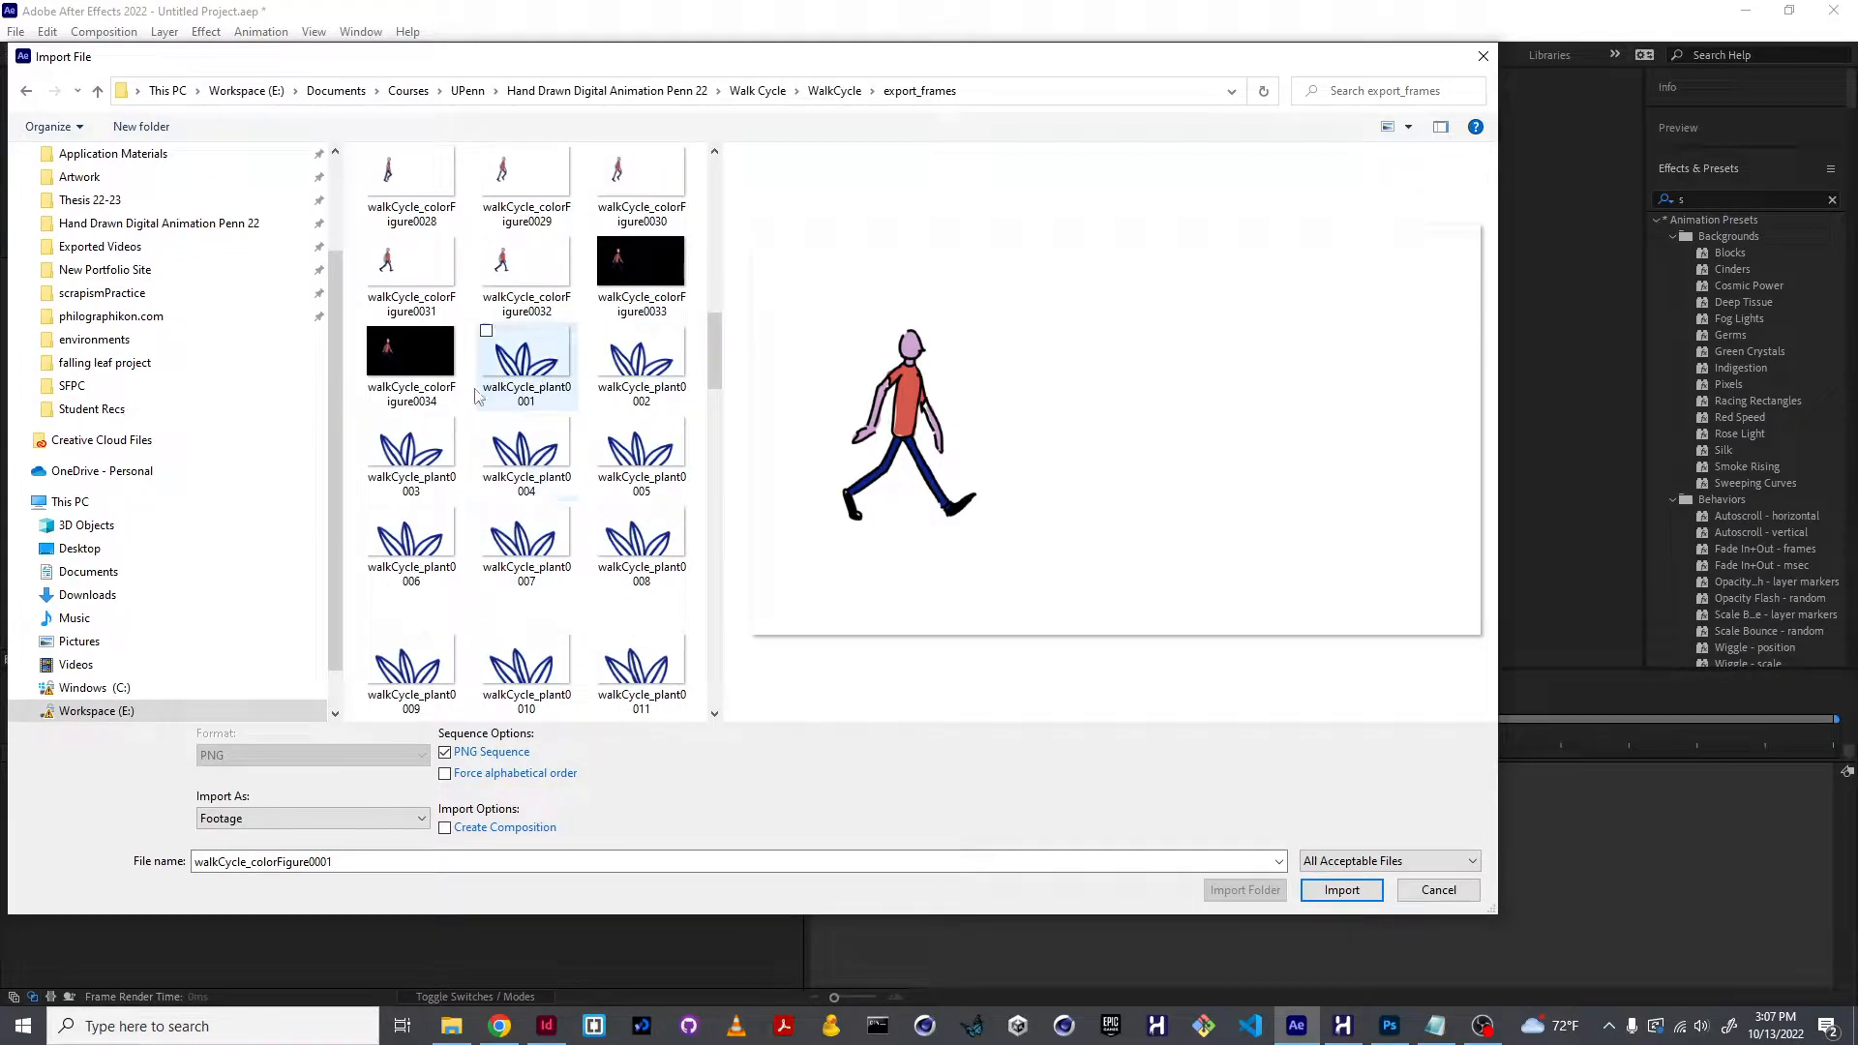
{"action": "scroll", "coordinate": [492, 388], "scroll_direction": "up", "scroll_amount": 5}
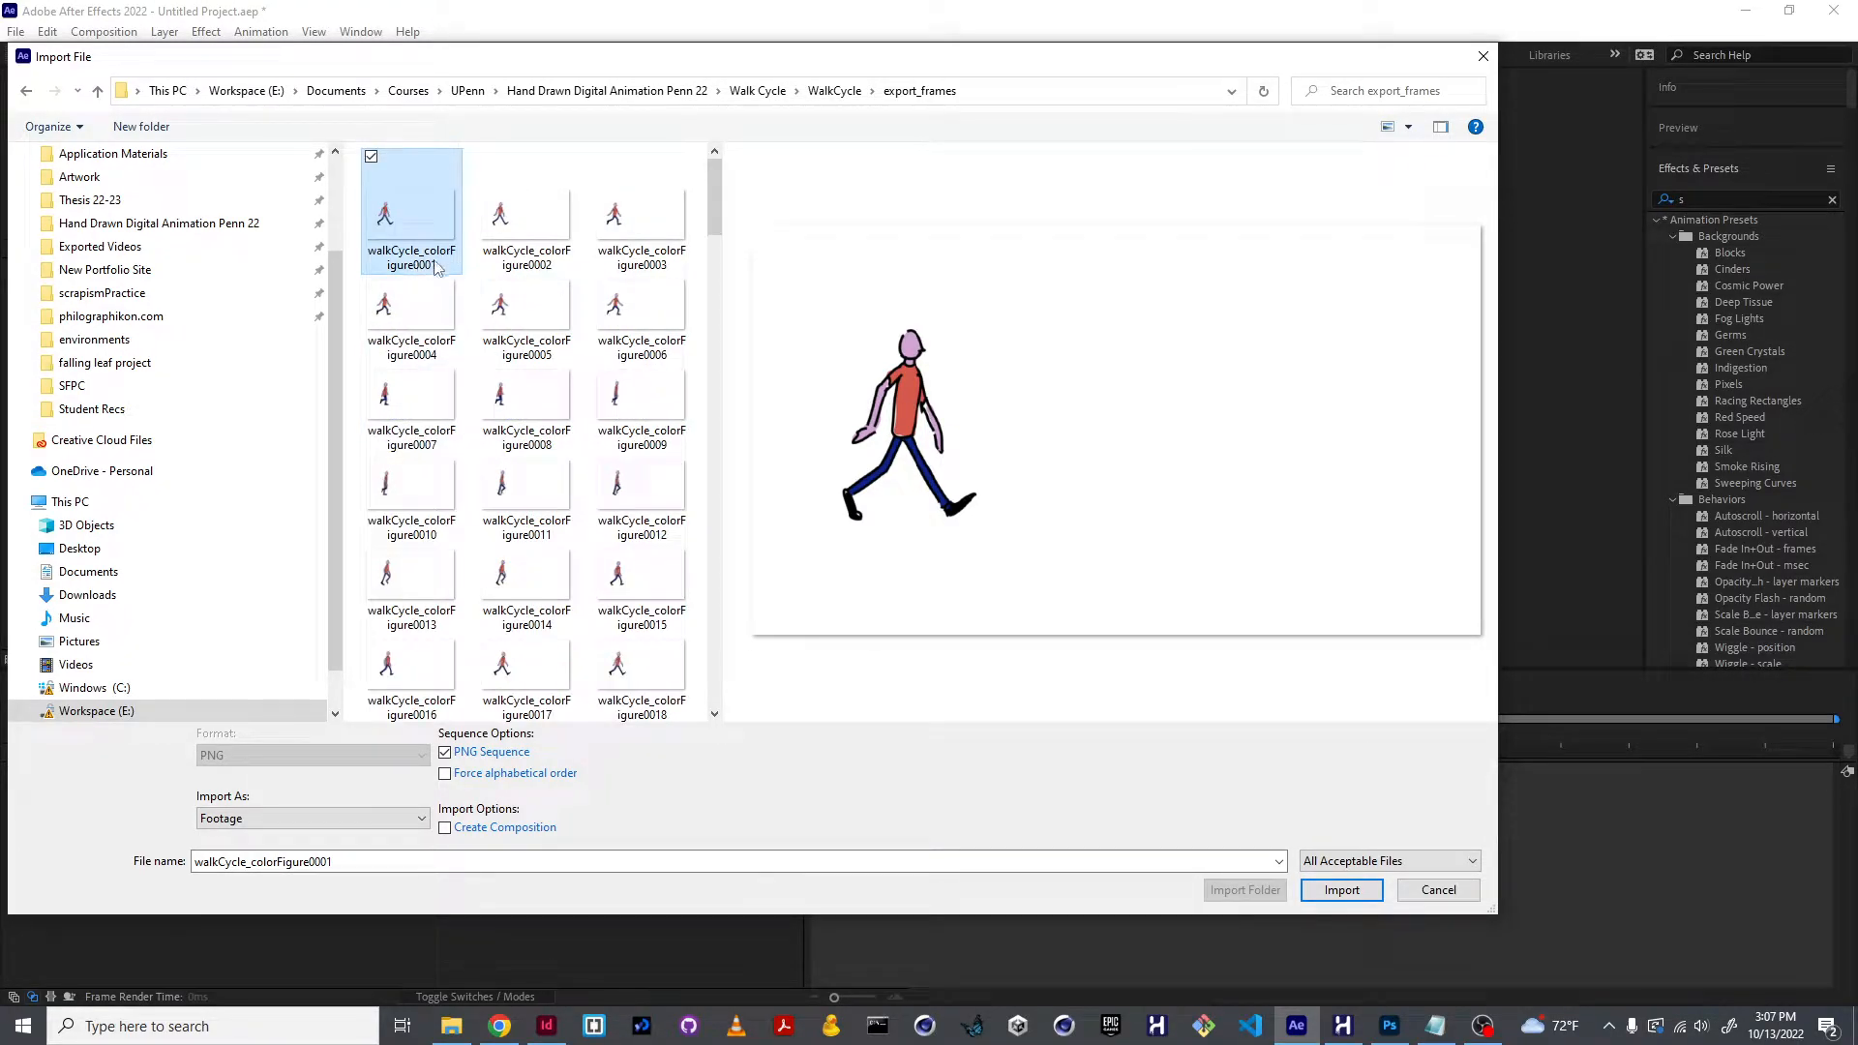
{"action": "scroll", "coordinate": [571, 530], "scroll_direction": "down", "scroll_amount": 4}
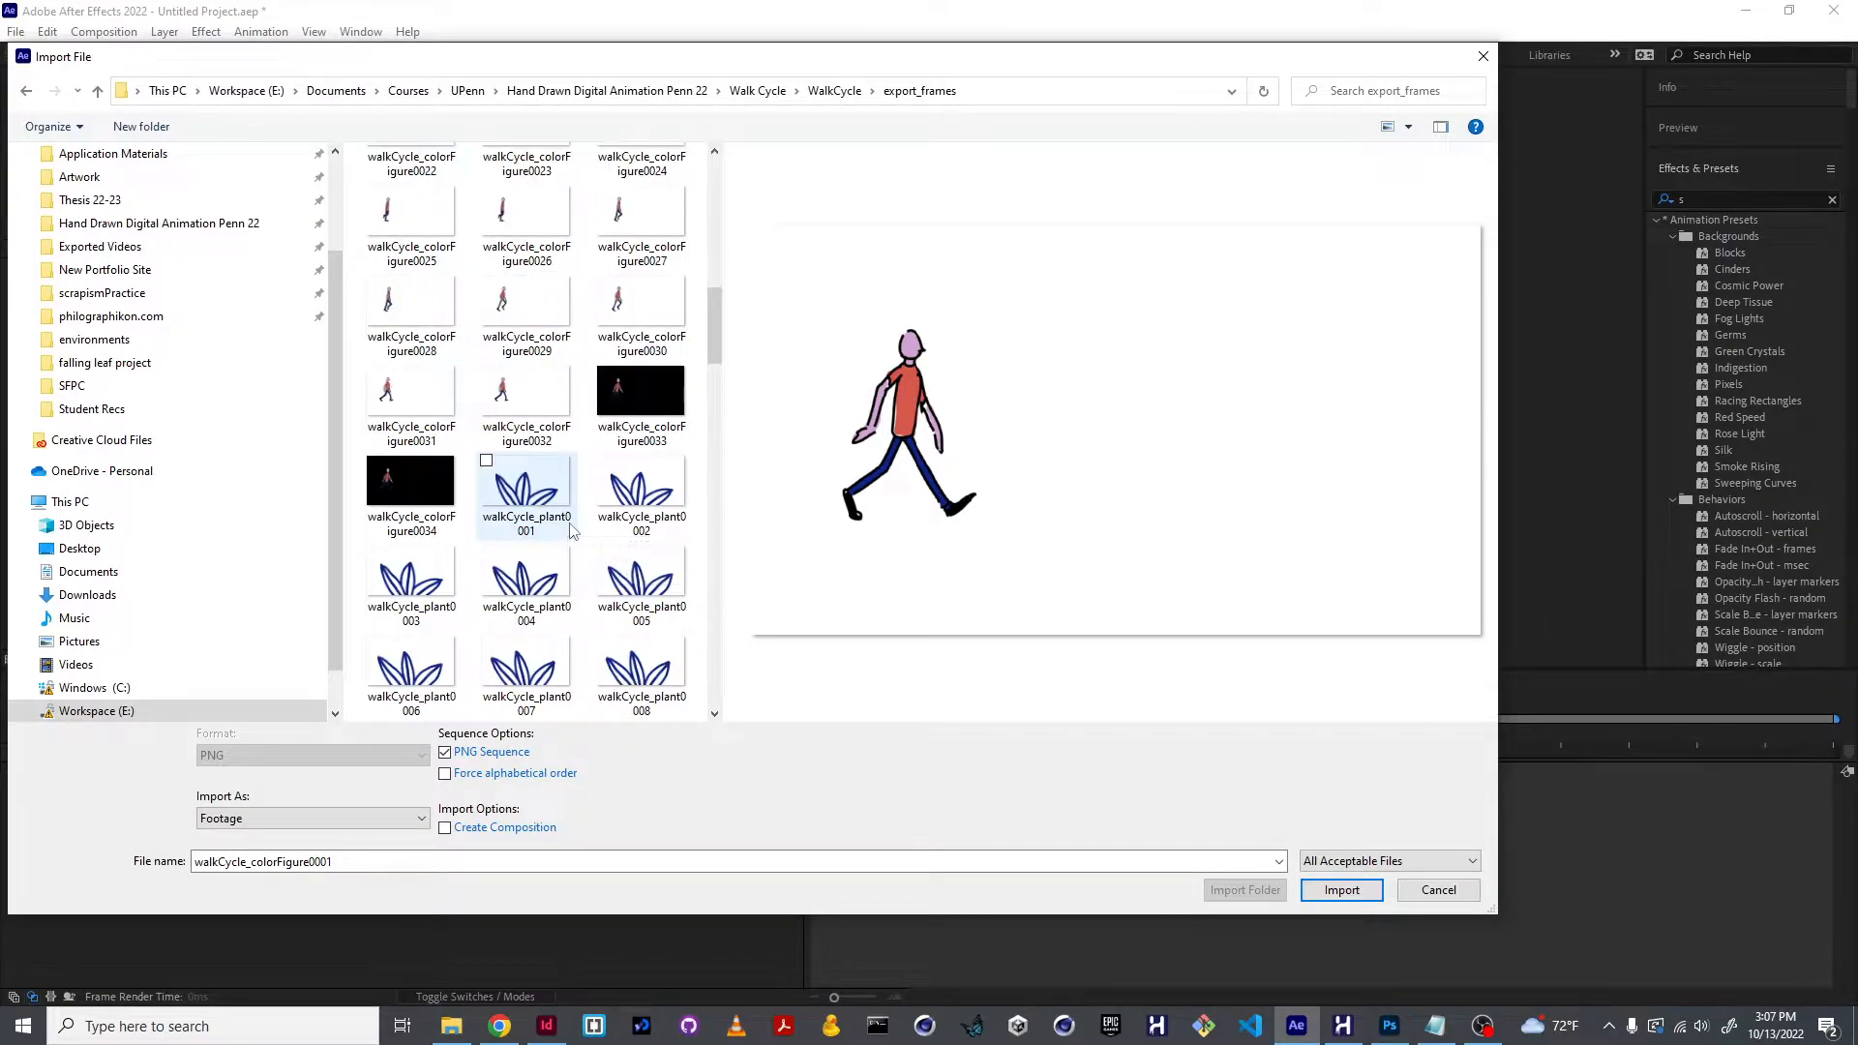
{"action": "left_click", "coordinate": [1343, 890]}
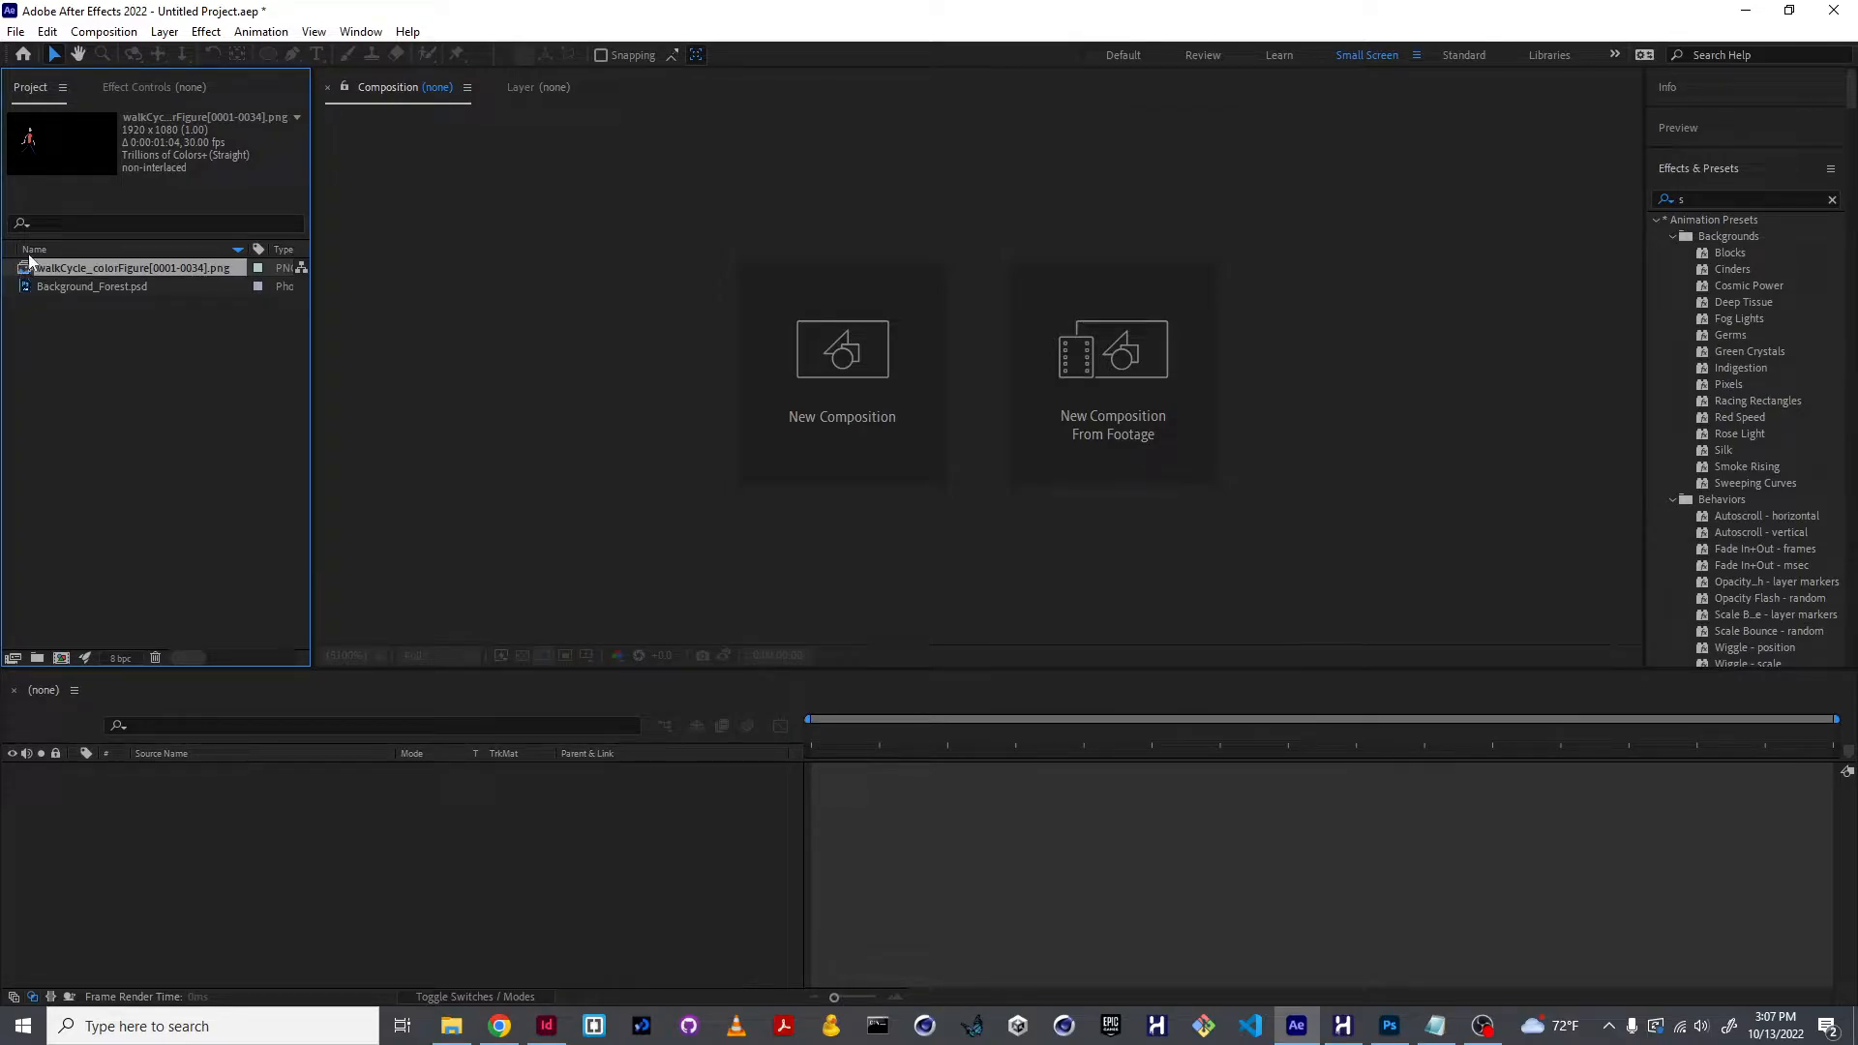
Import the walkCycle_plant frames from the export_frames folder as a PNG sequence, starting at walkCycle_plant0001
{"action": "double_click", "coordinate": [119, 426]}
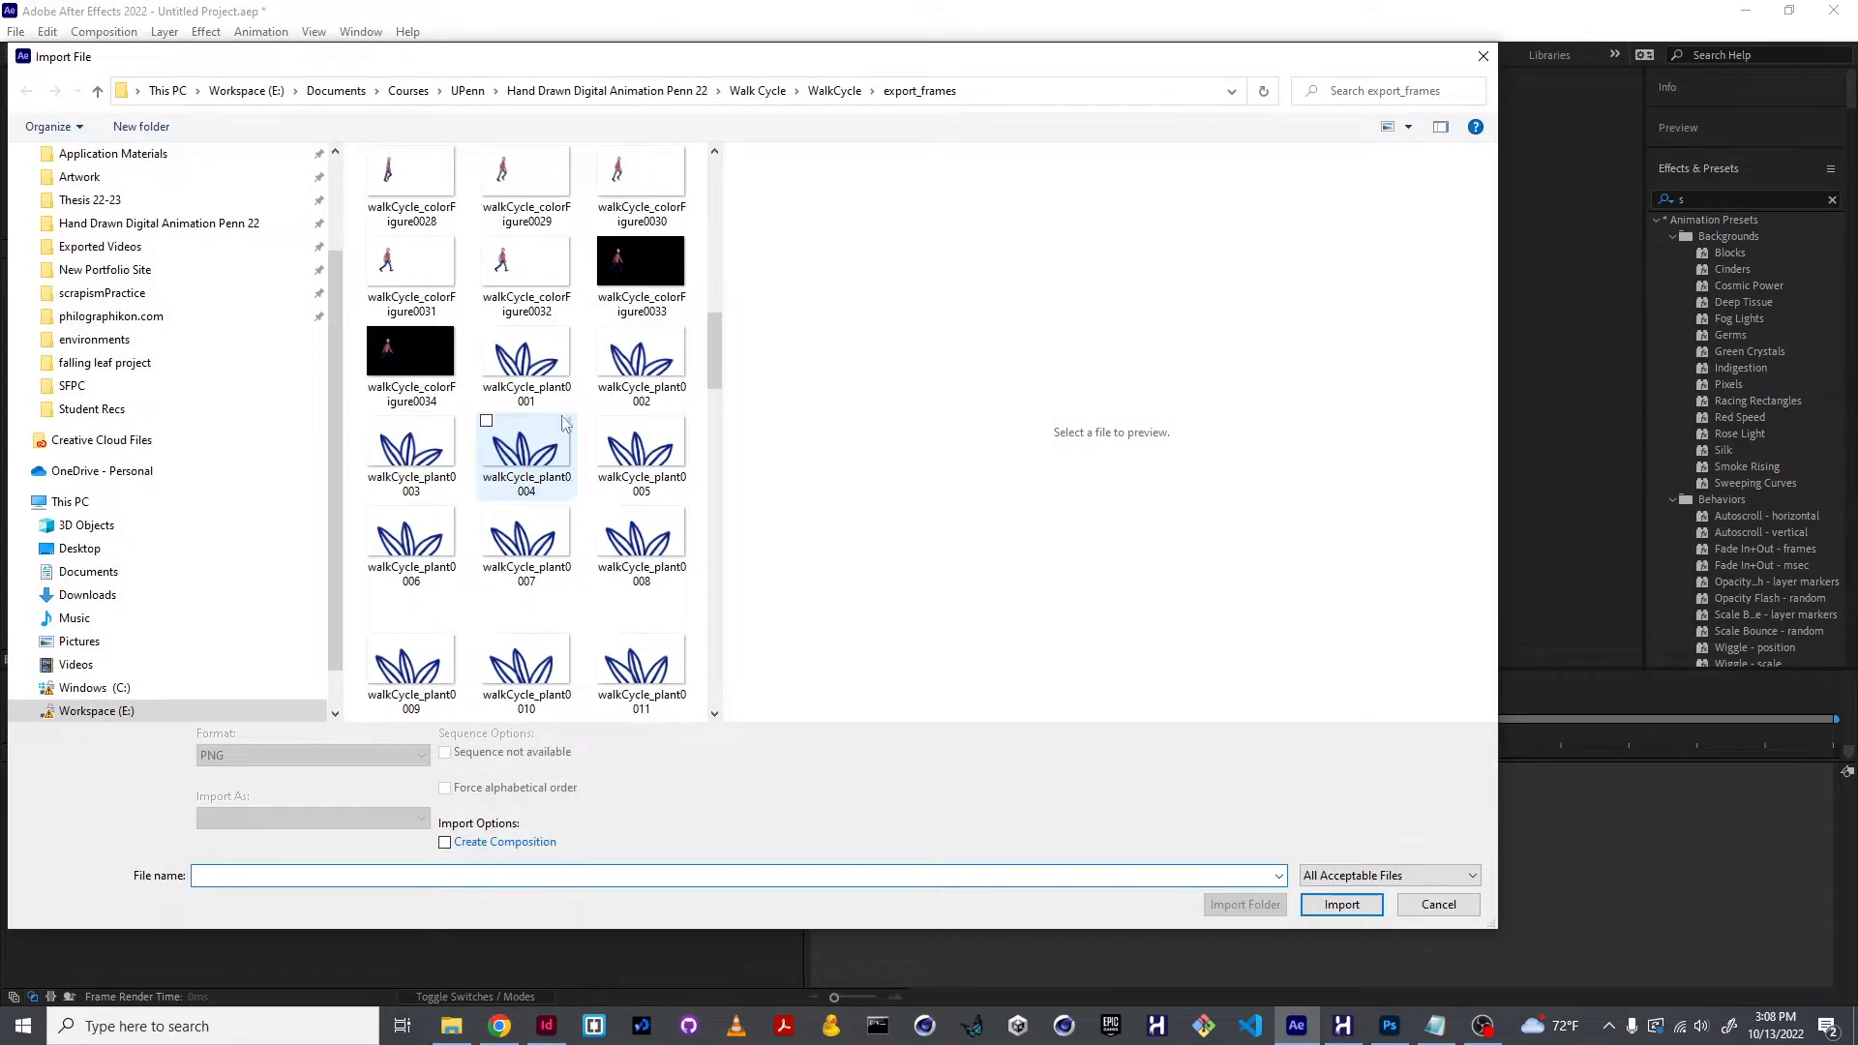
{"action": "left_click", "coordinate": [527, 366]}
{"action": "left_click", "coordinate": [1342, 890]}
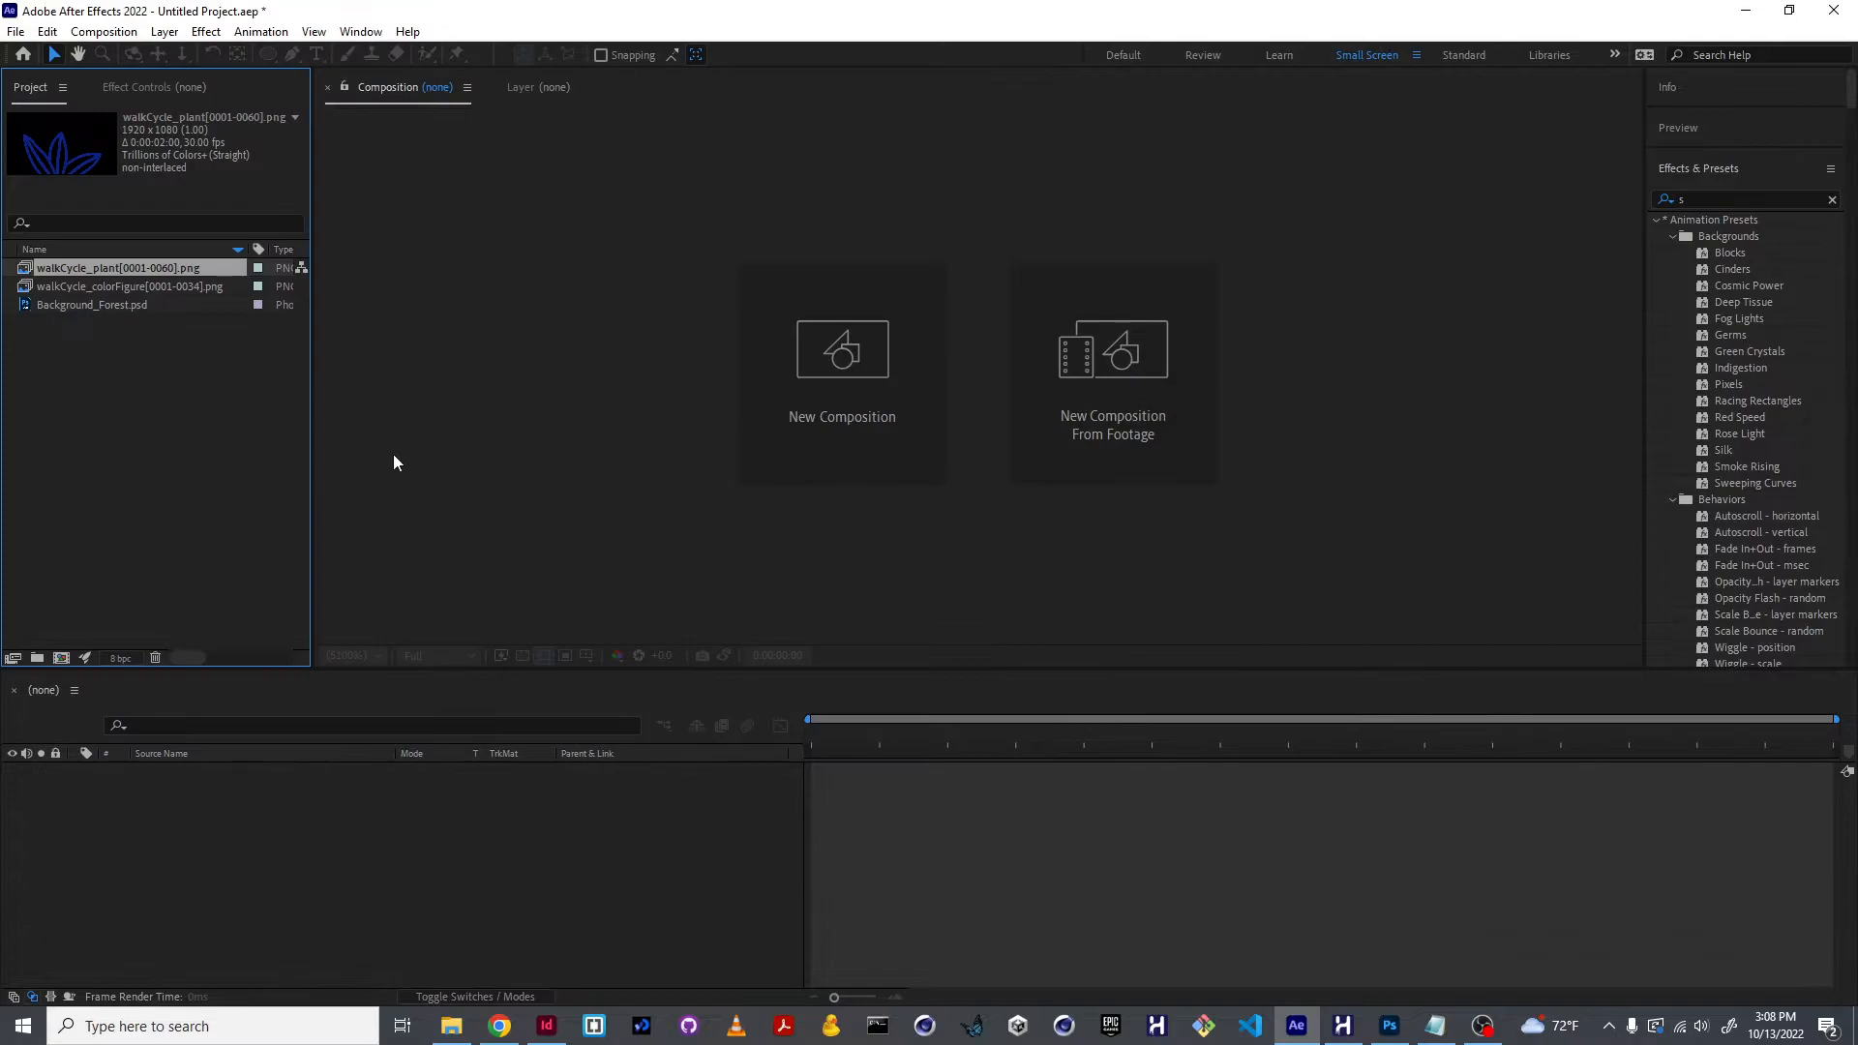
Widen the project item list to show frame rates, and interpret the walkCycle_plant sequence at 24 frames per second with 30 loops
{"action": "left_click_drag", "start_coordinate": [312, 330], "coordinate": [1060, 360]}
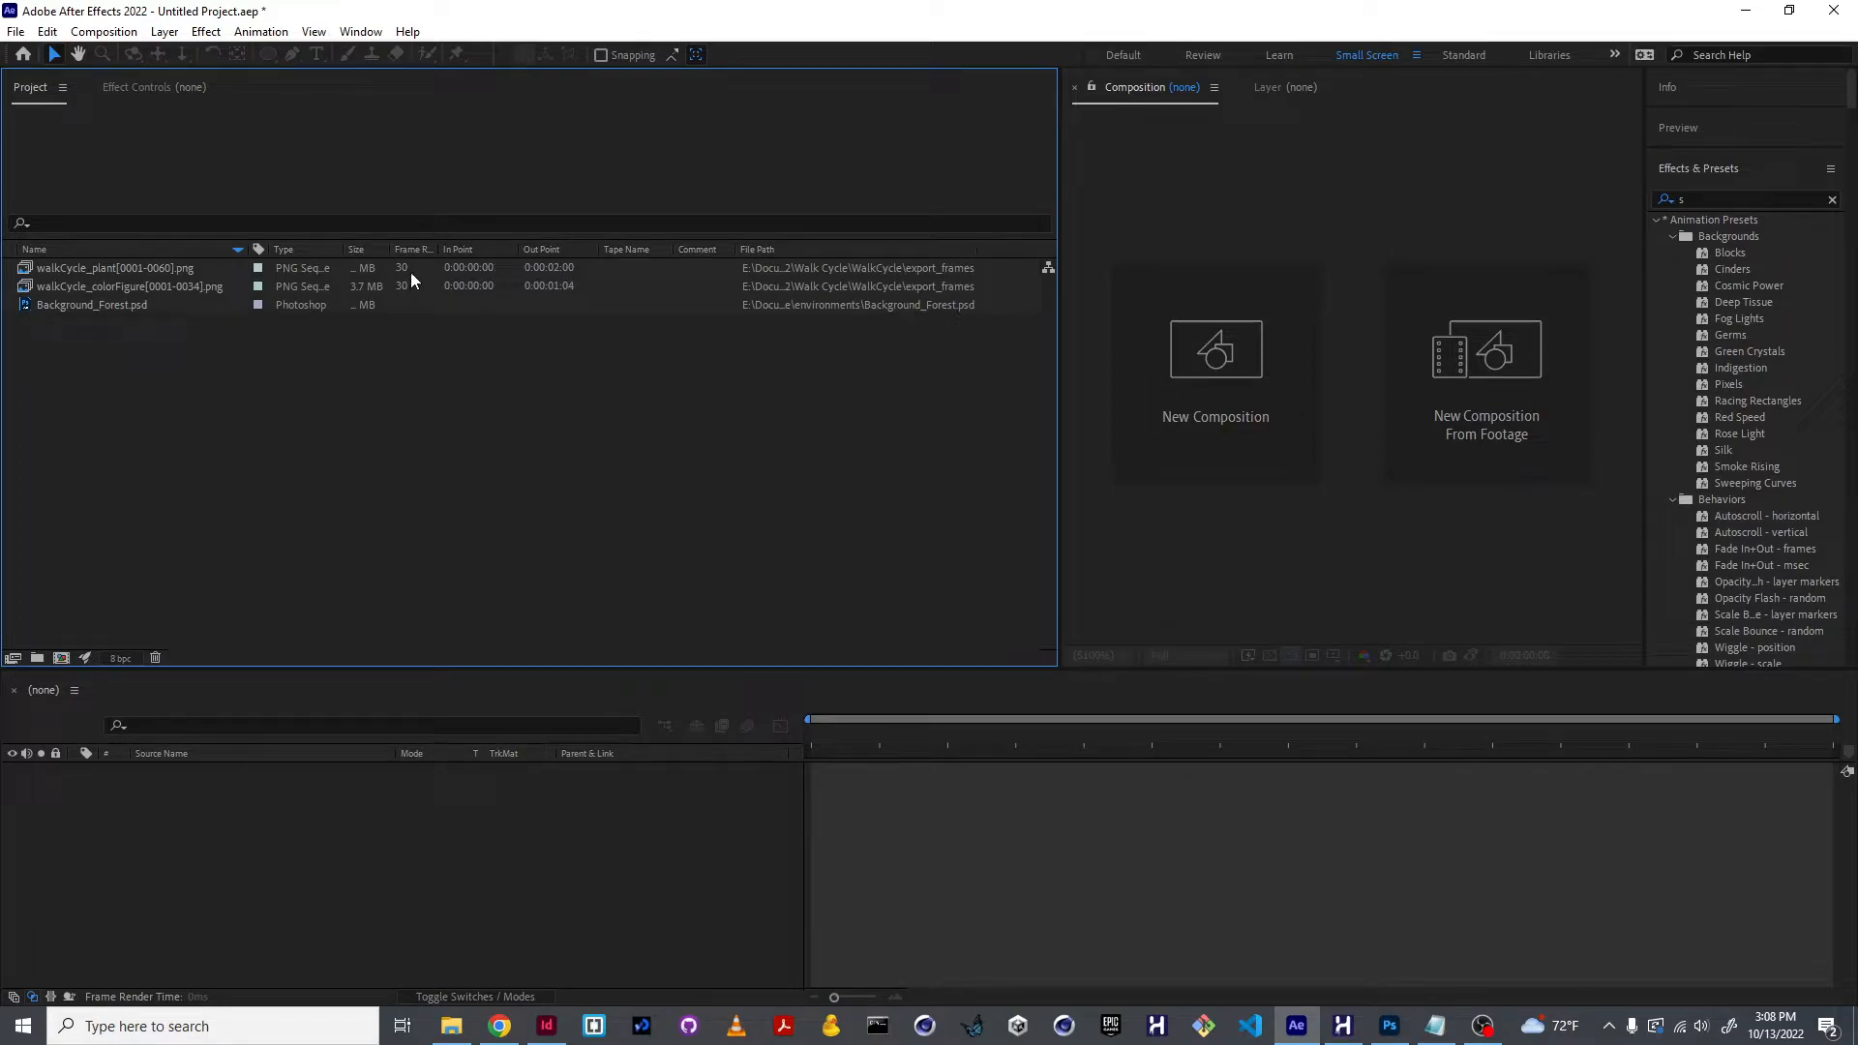
{"action": "left_click_drag", "start_coordinate": [1057, 455], "coordinate": [487, 446]}
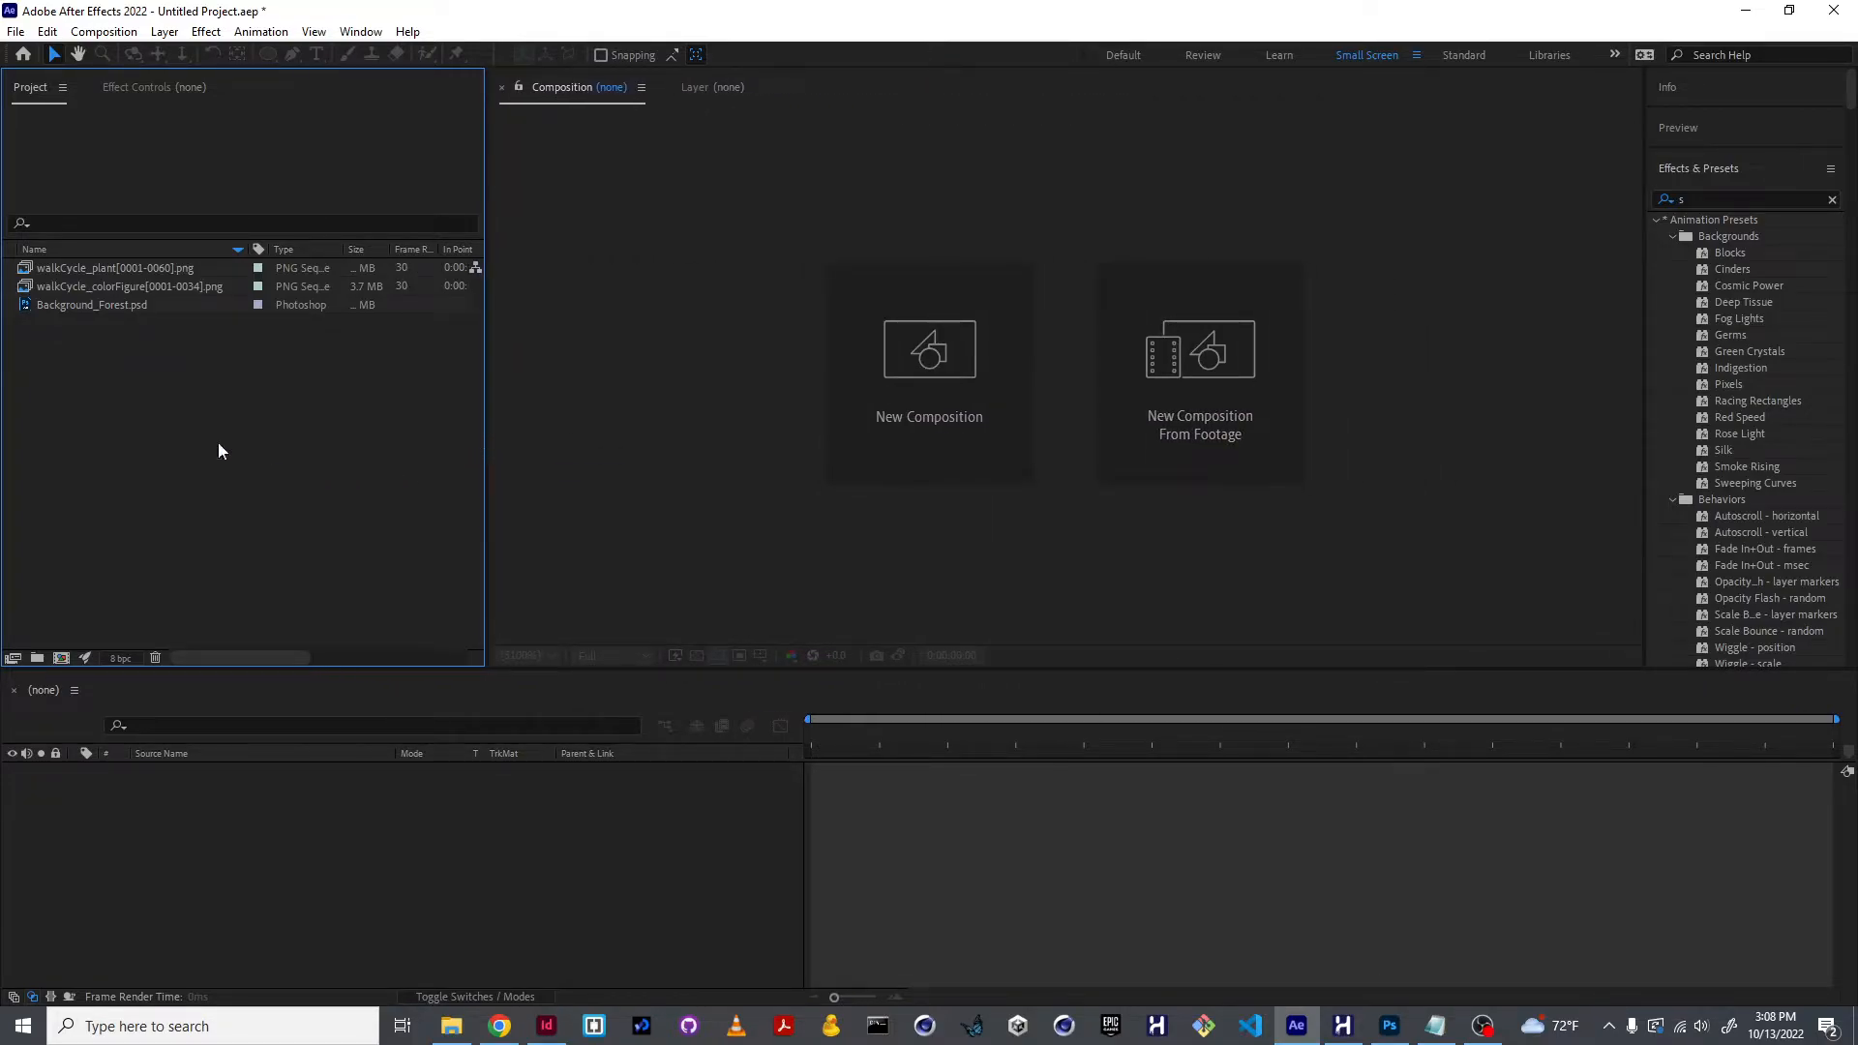
{"action": "left_click", "coordinate": [89, 267]}
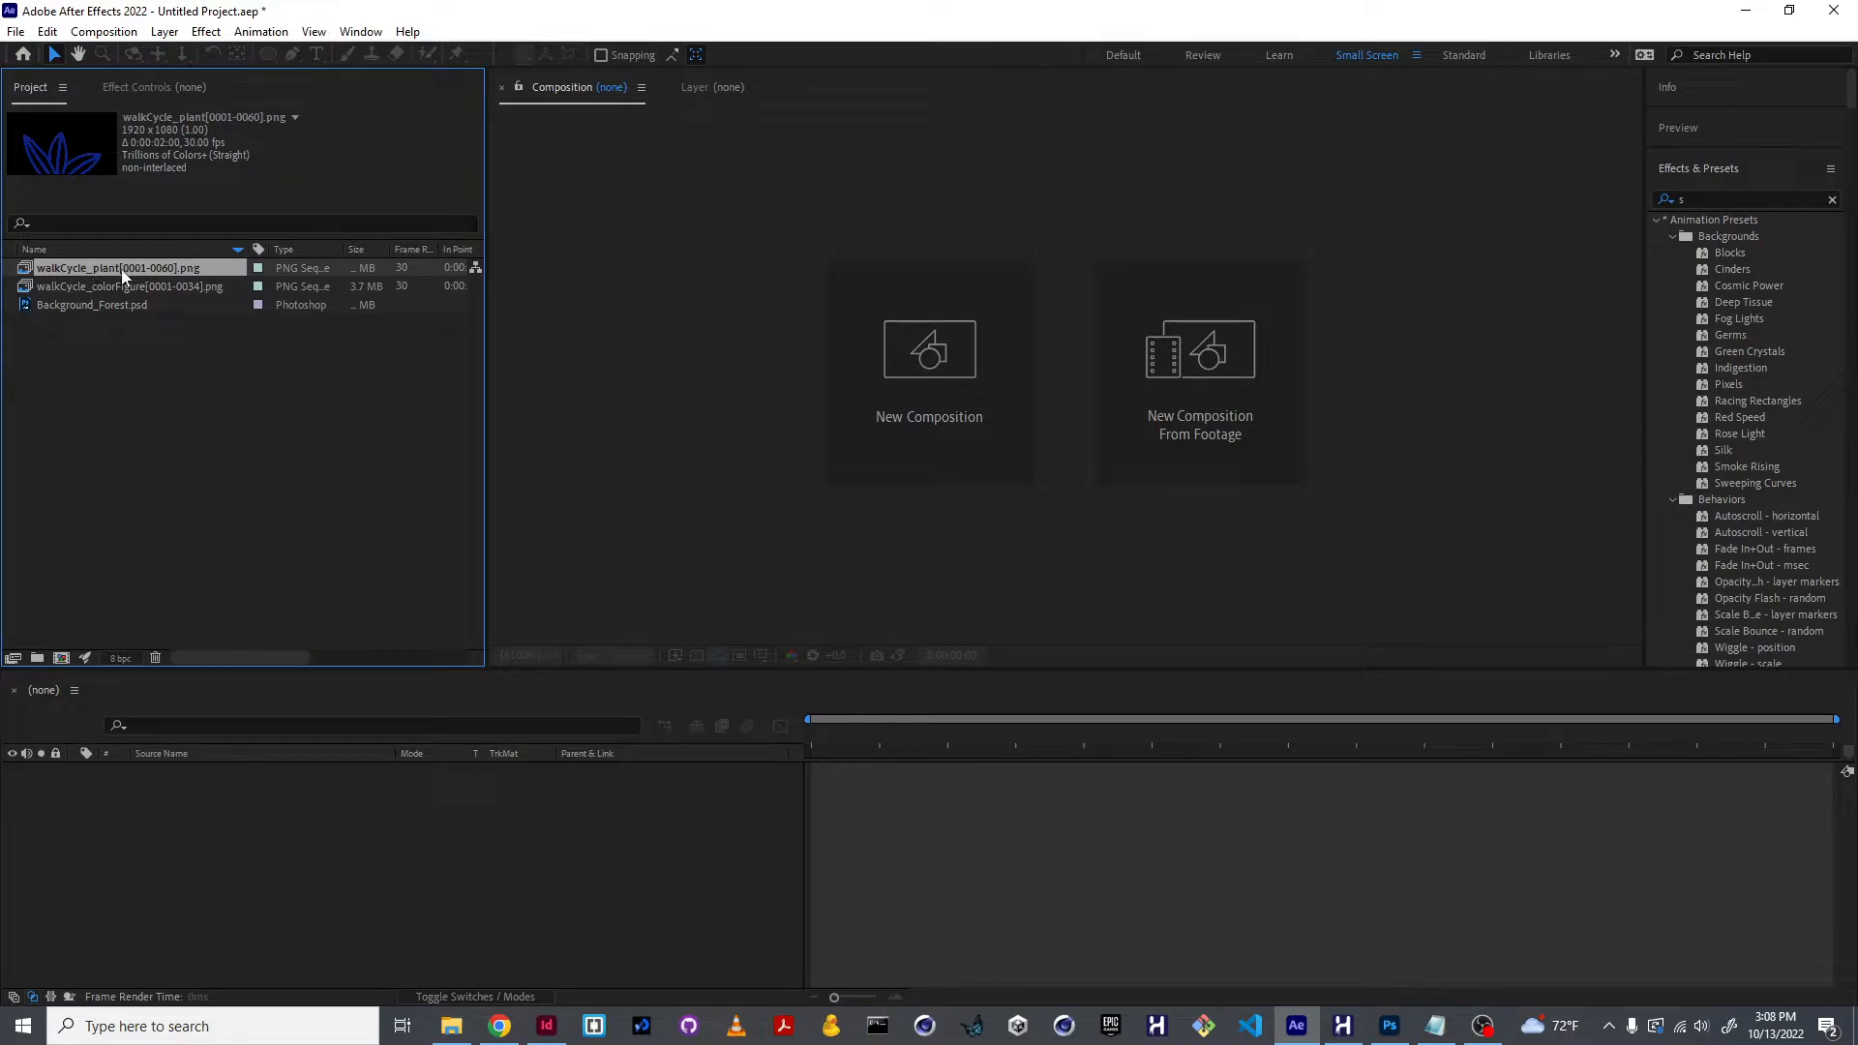
{"action": "right_click", "coordinate": [132, 272]}
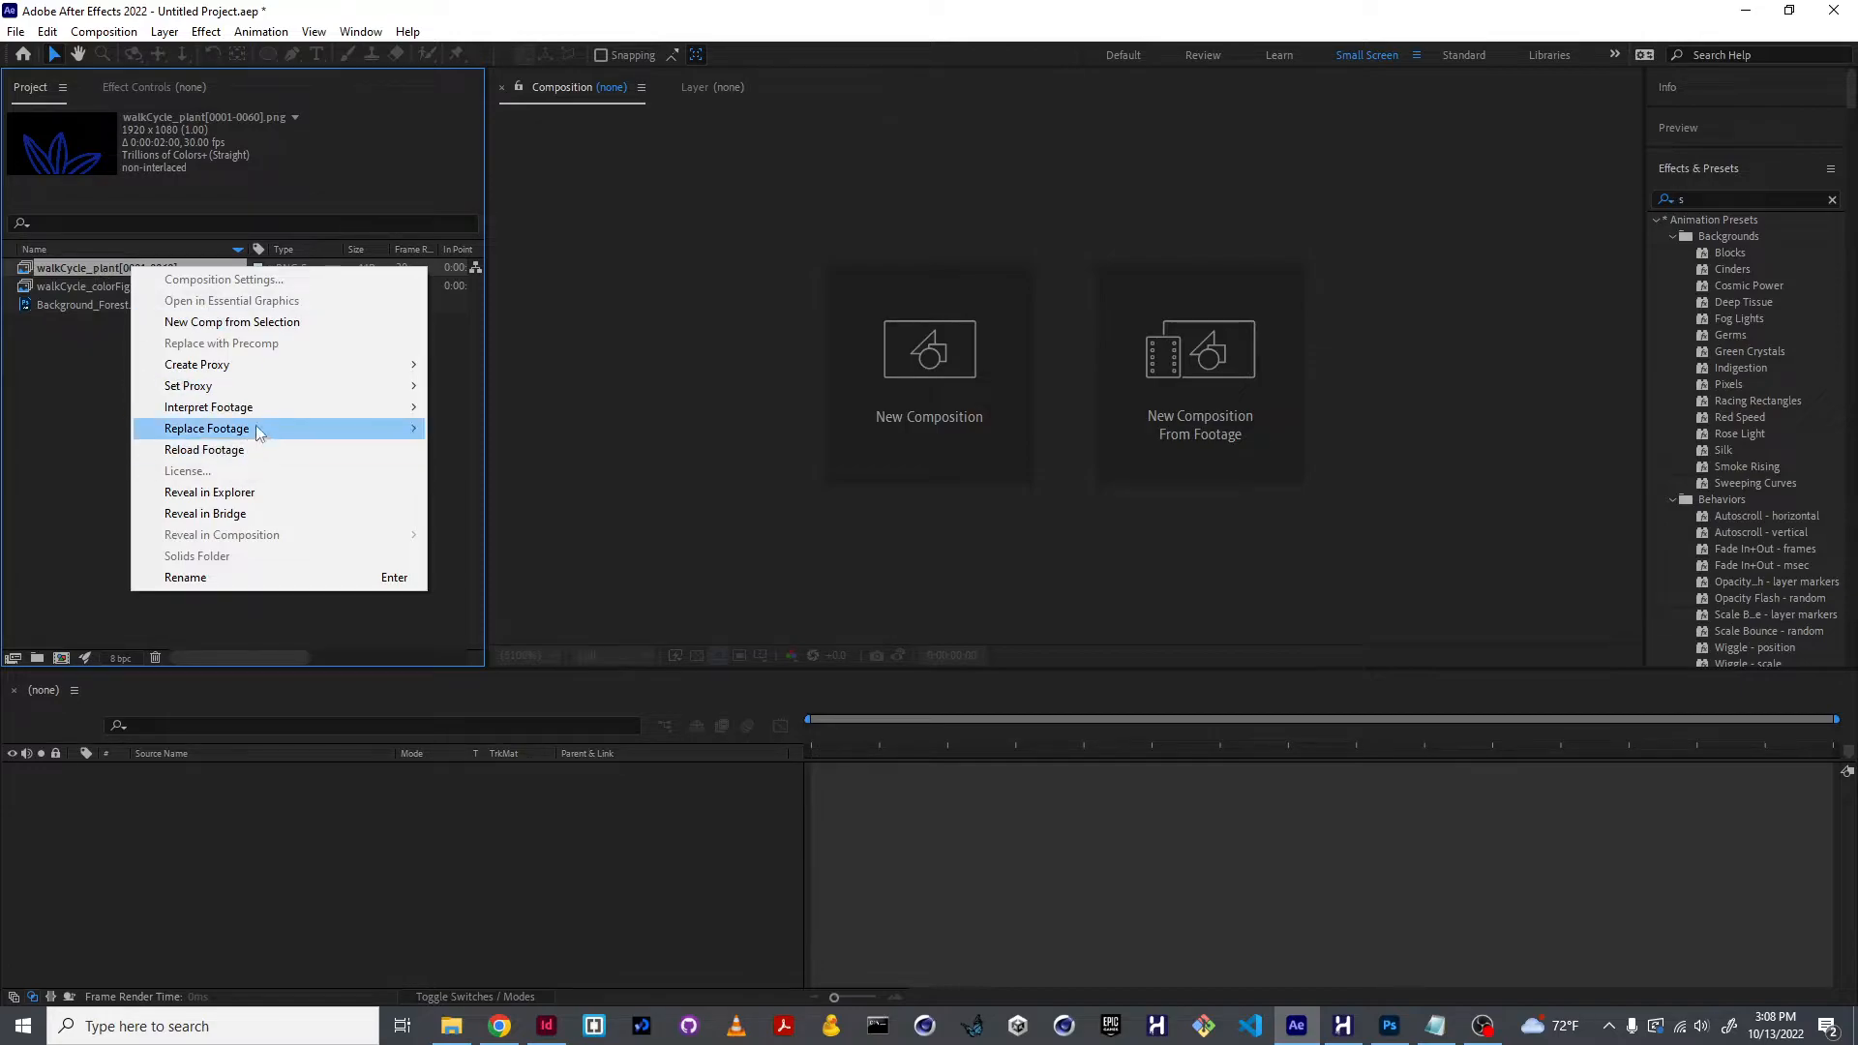
{"action": "mouse_move", "coordinate": [268, 420]}
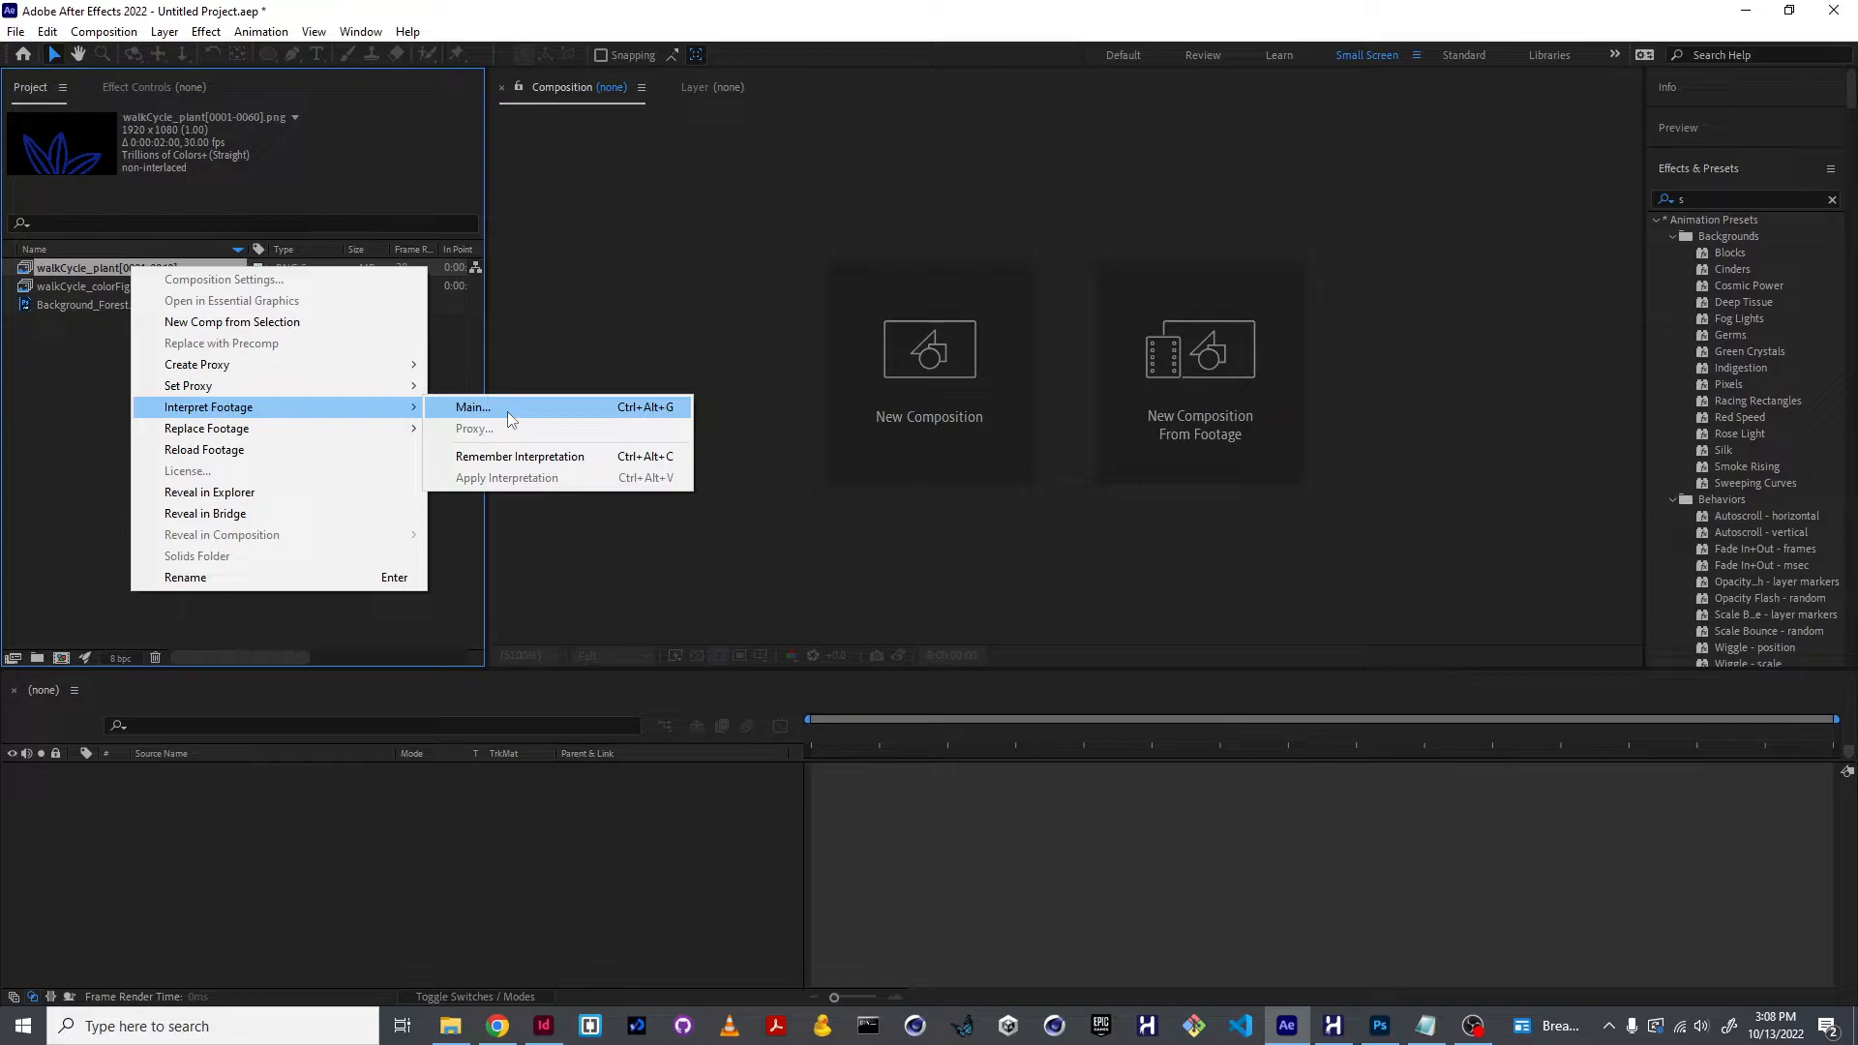
{"action": "left_click", "coordinate": [508, 410]}
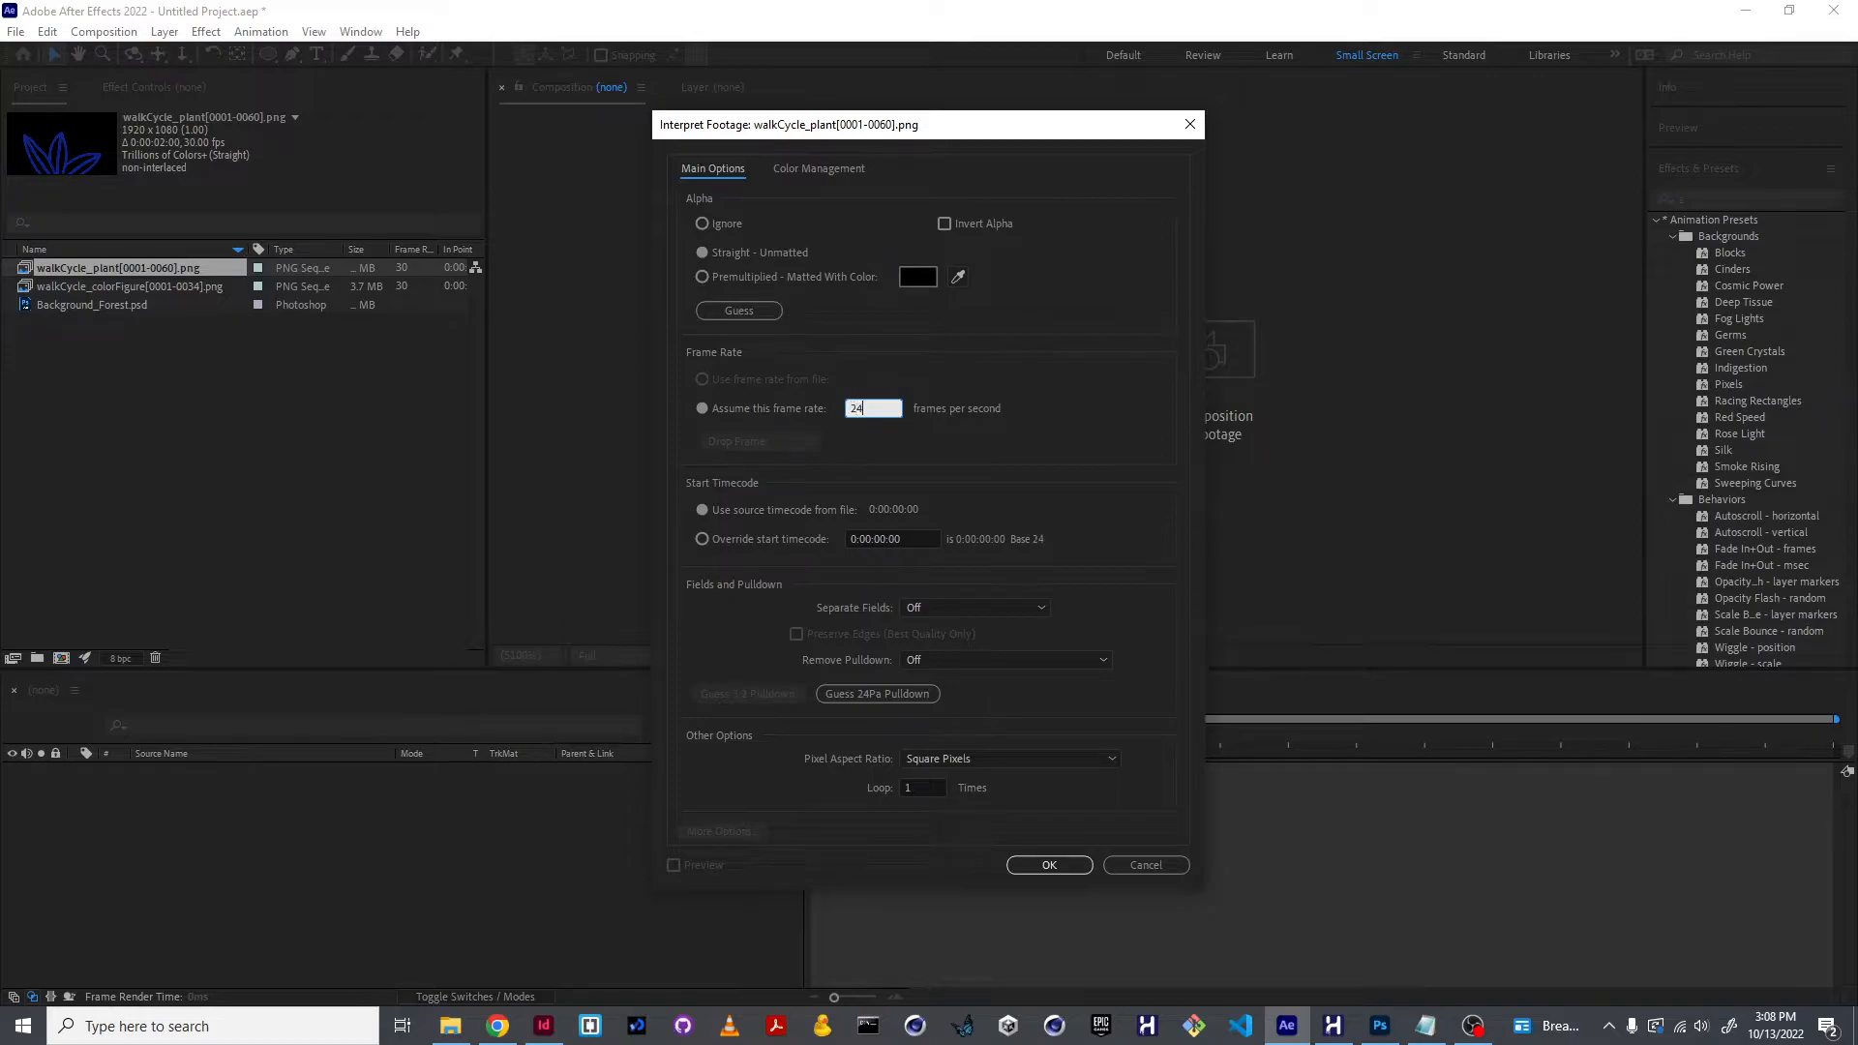
{"action": "left_click", "coordinate": [911, 788]}
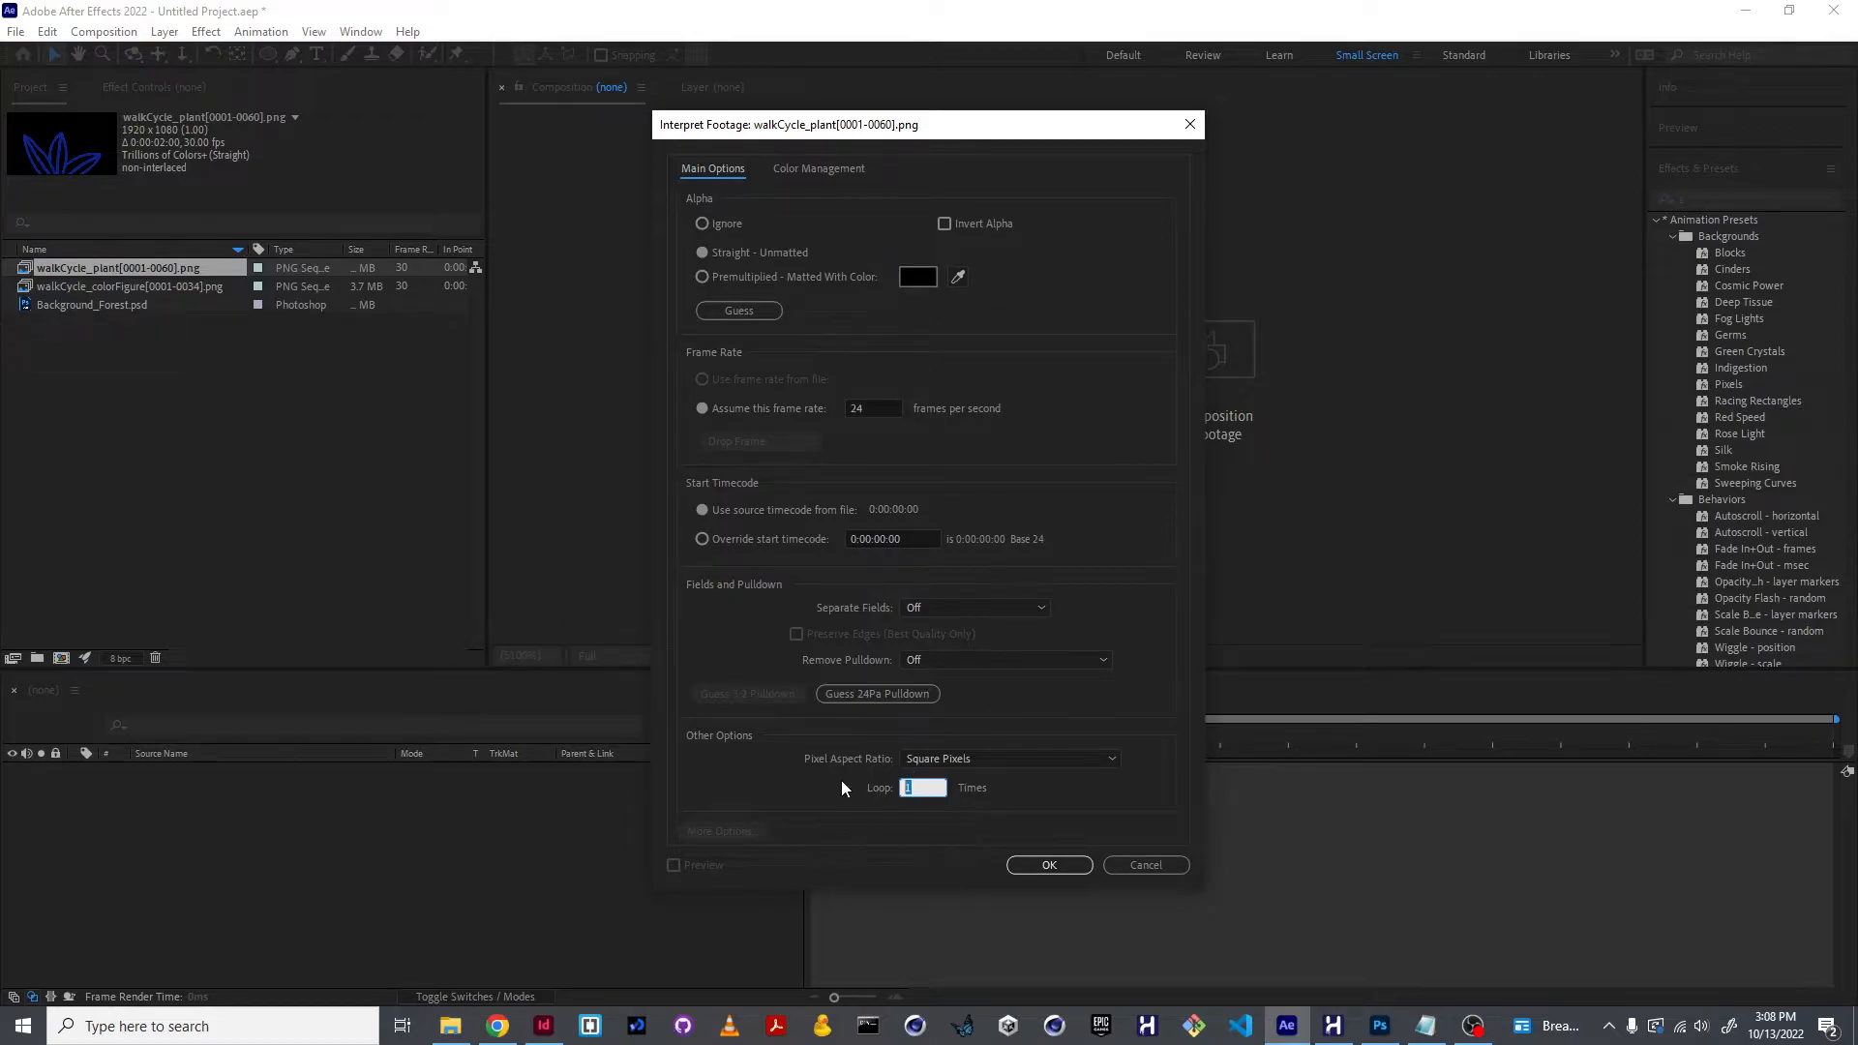
{"action": "type", "text": "30"}
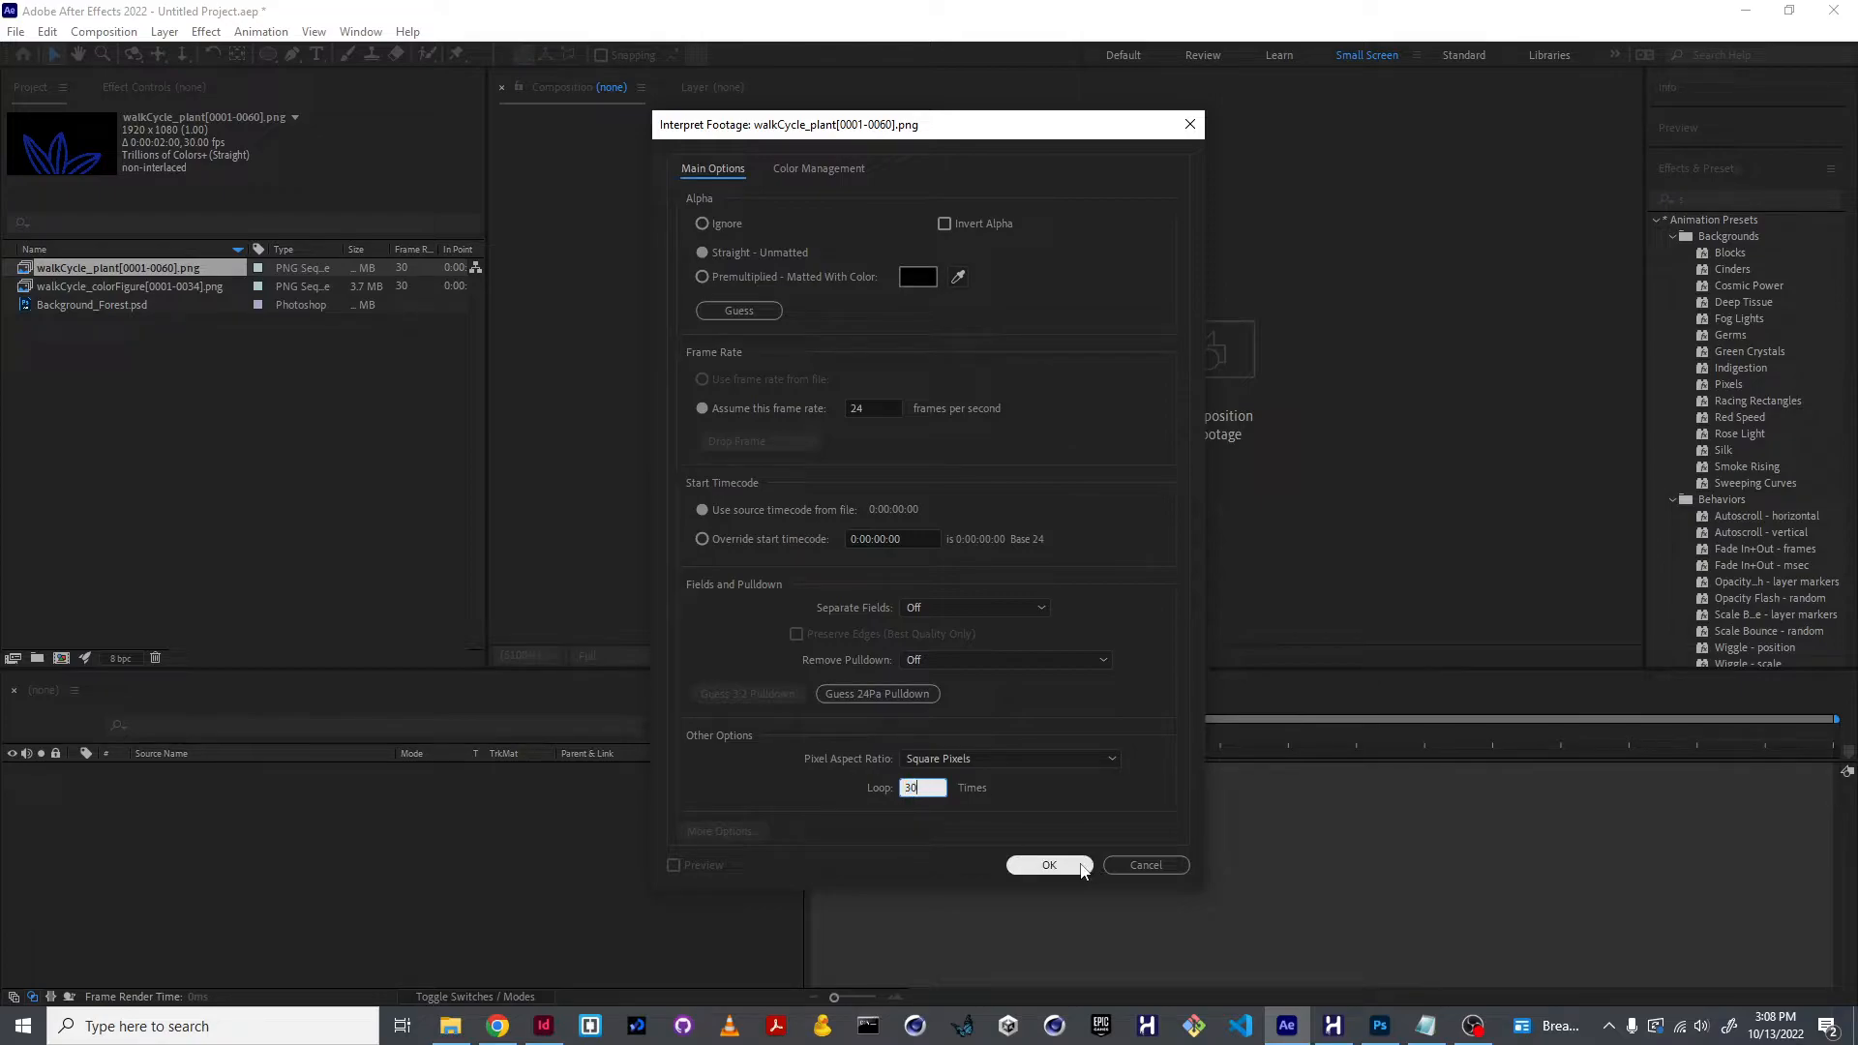
{"action": "left_click", "coordinate": [1080, 867]}
Interpret the walkCycle_colorFigure sequence at 24 frames per second and loop it 30 times
{"action": "left_click", "coordinate": [194, 286]}
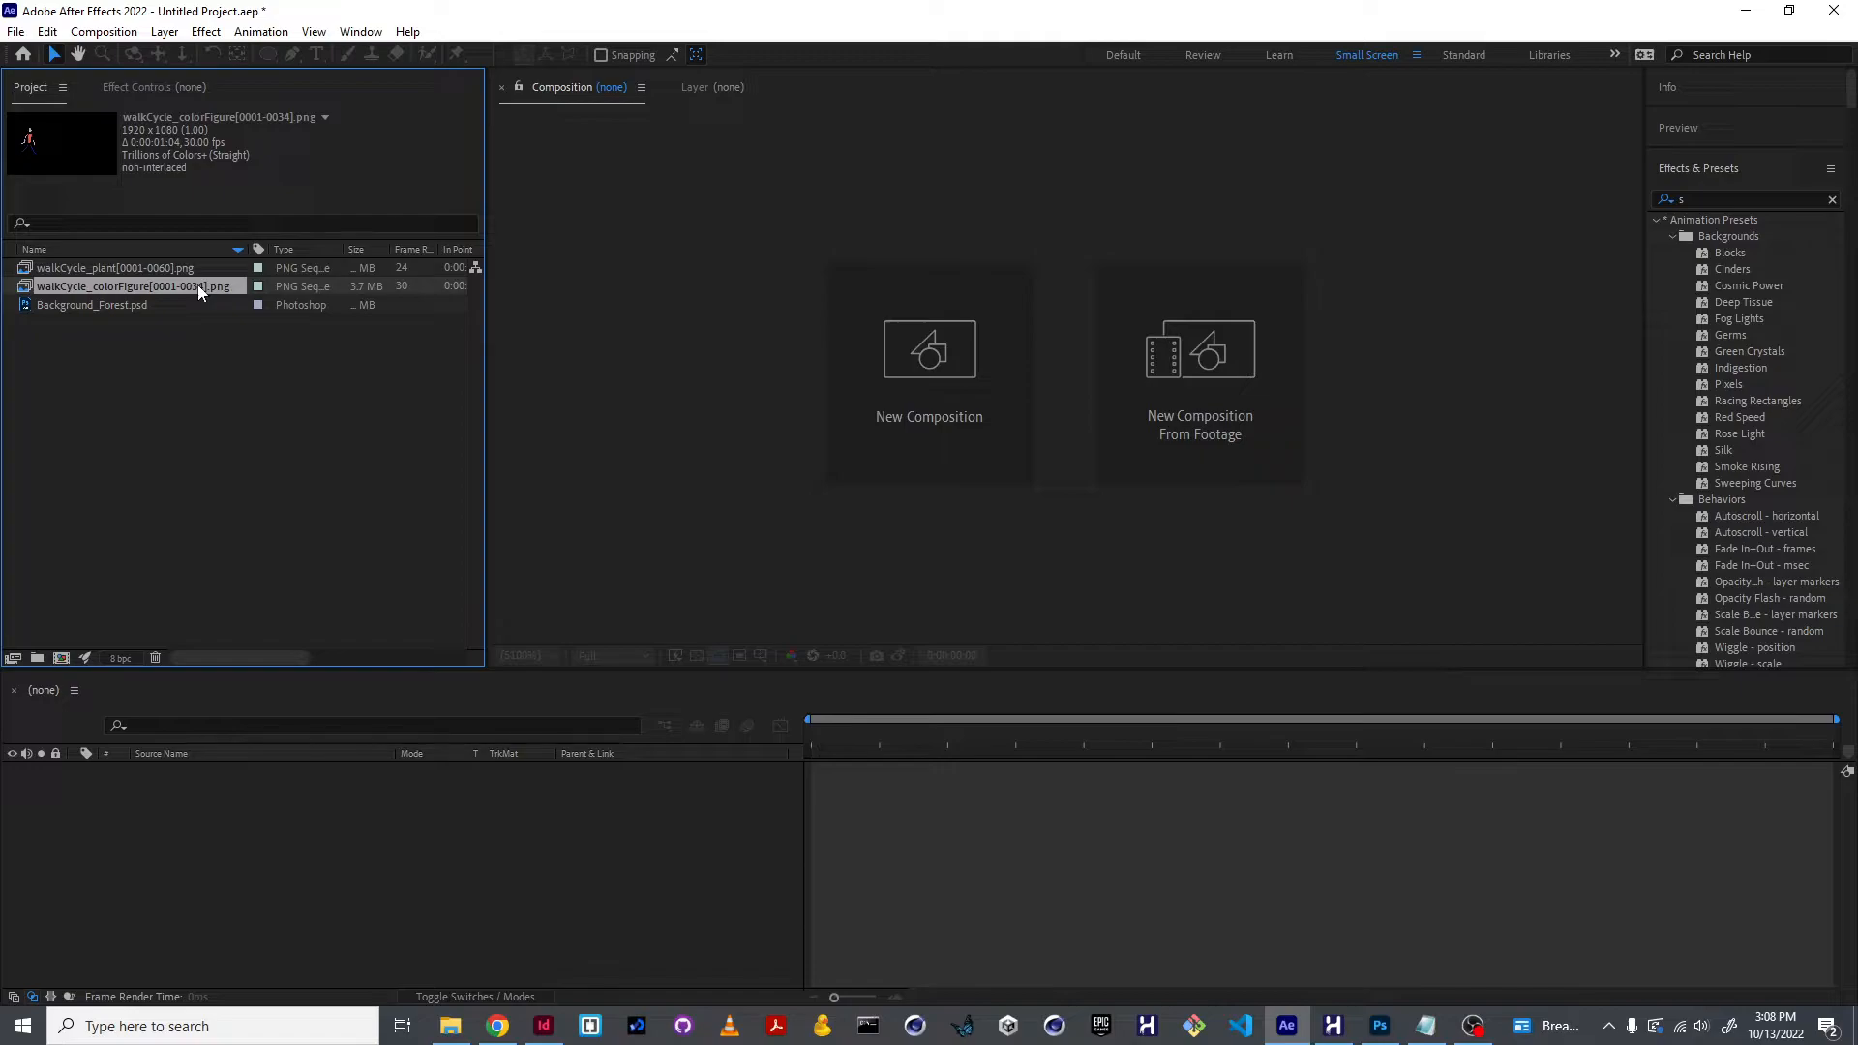
{"action": "right_click", "coordinate": [207, 285]}
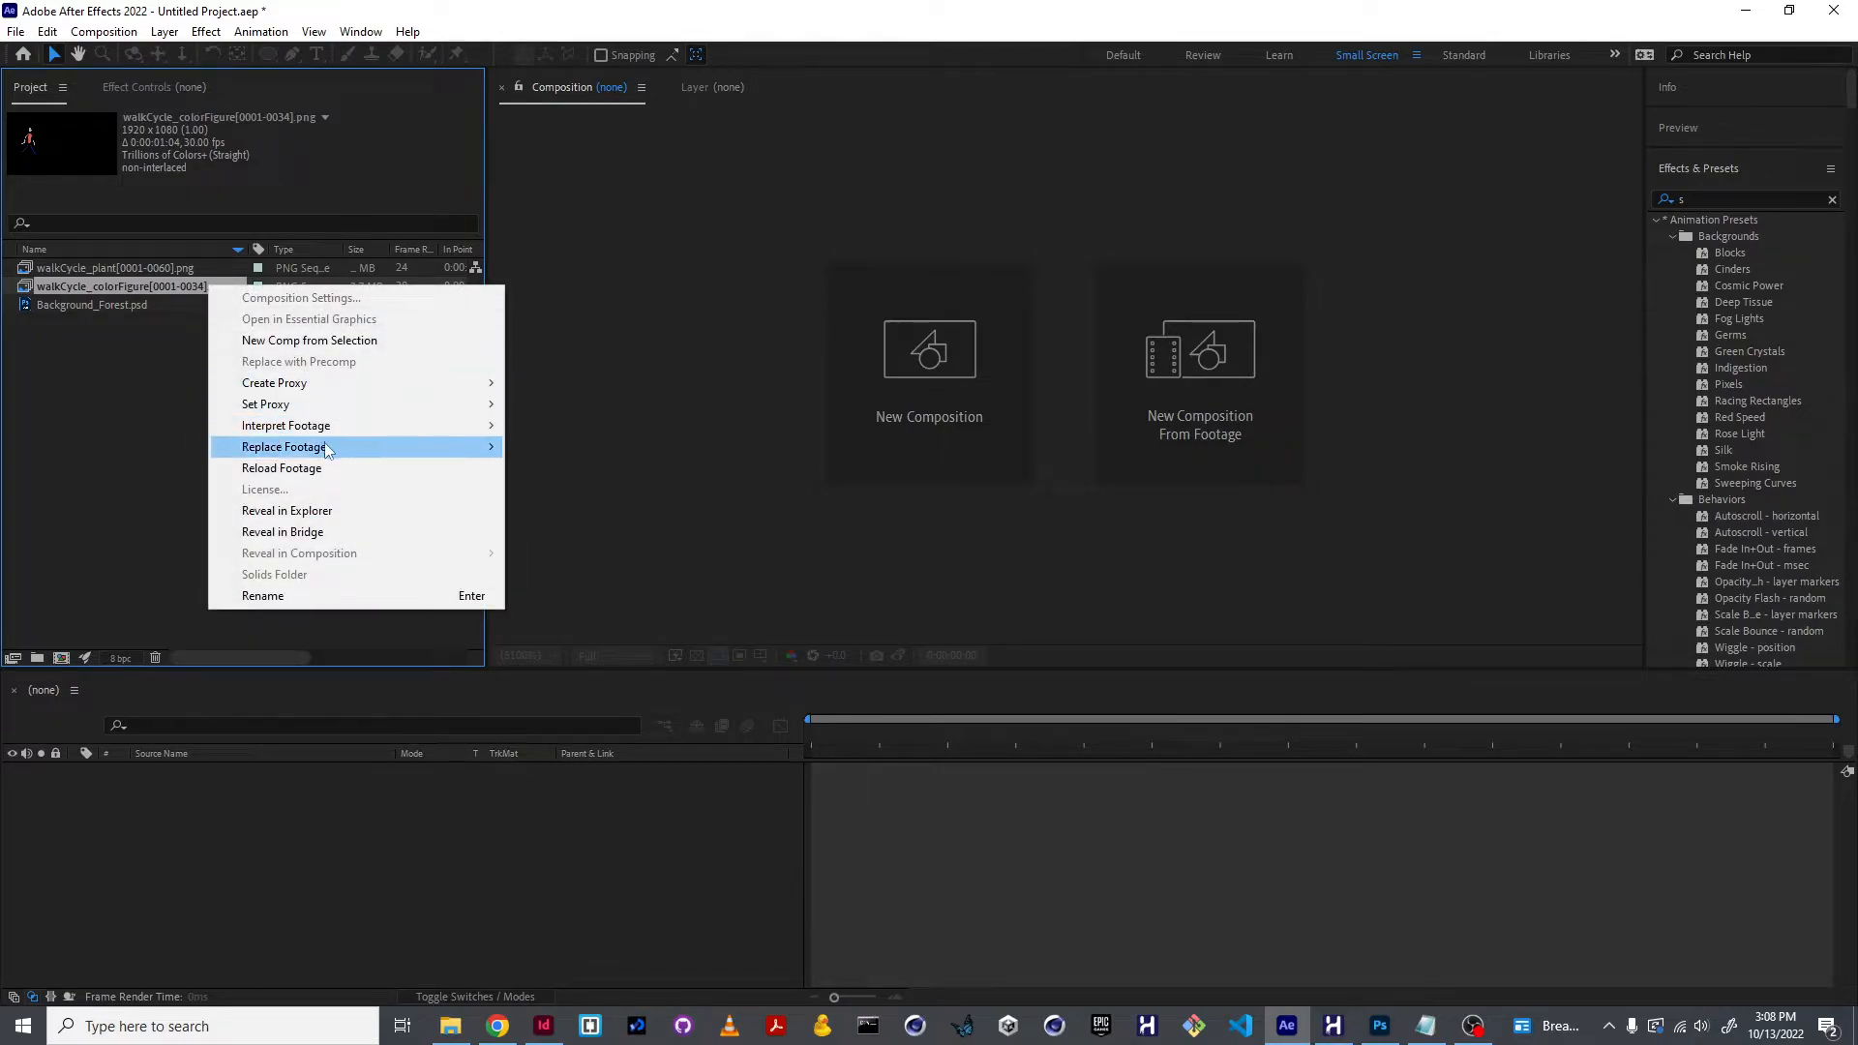
{"action": "mouse_move", "coordinate": [329, 431]}
{"action": "left_click", "coordinate": [582, 431]}
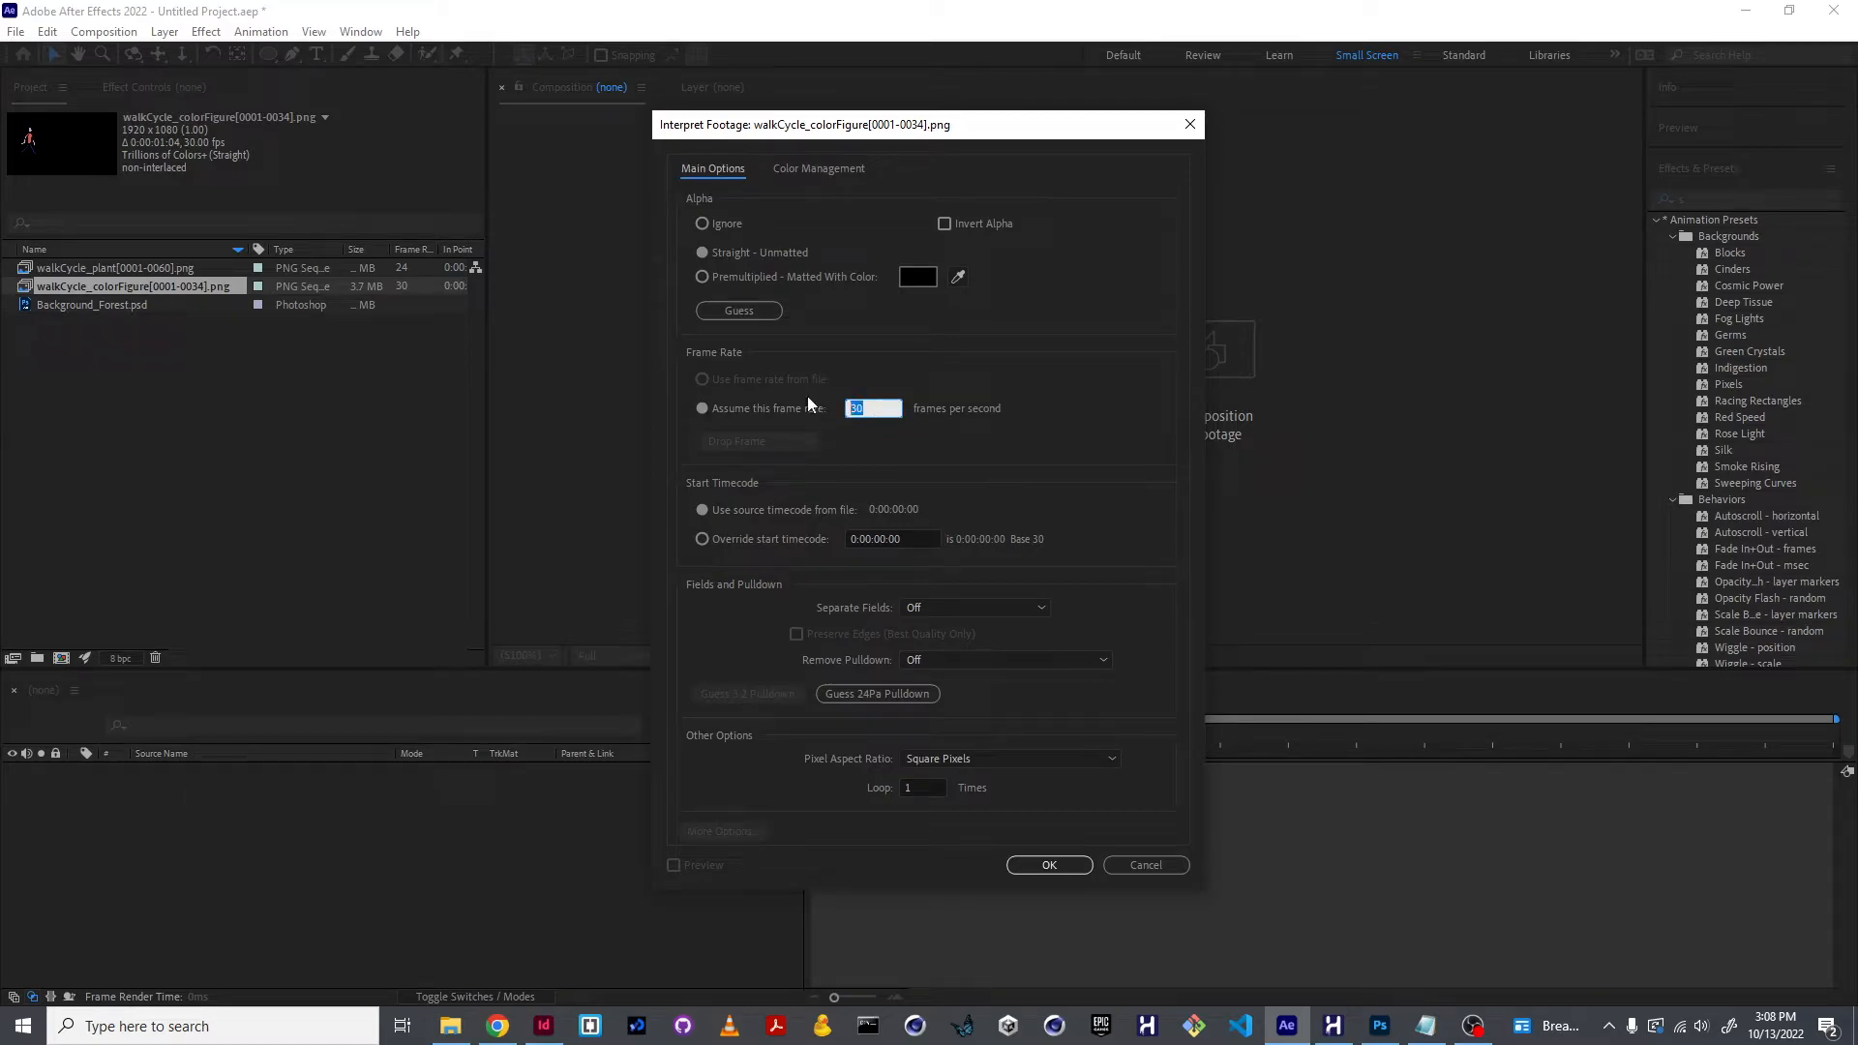
{"action": "type", "text": "24"}
{"action": "left_click", "coordinate": [910, 786]}
{"action": "type", "text": "30"}
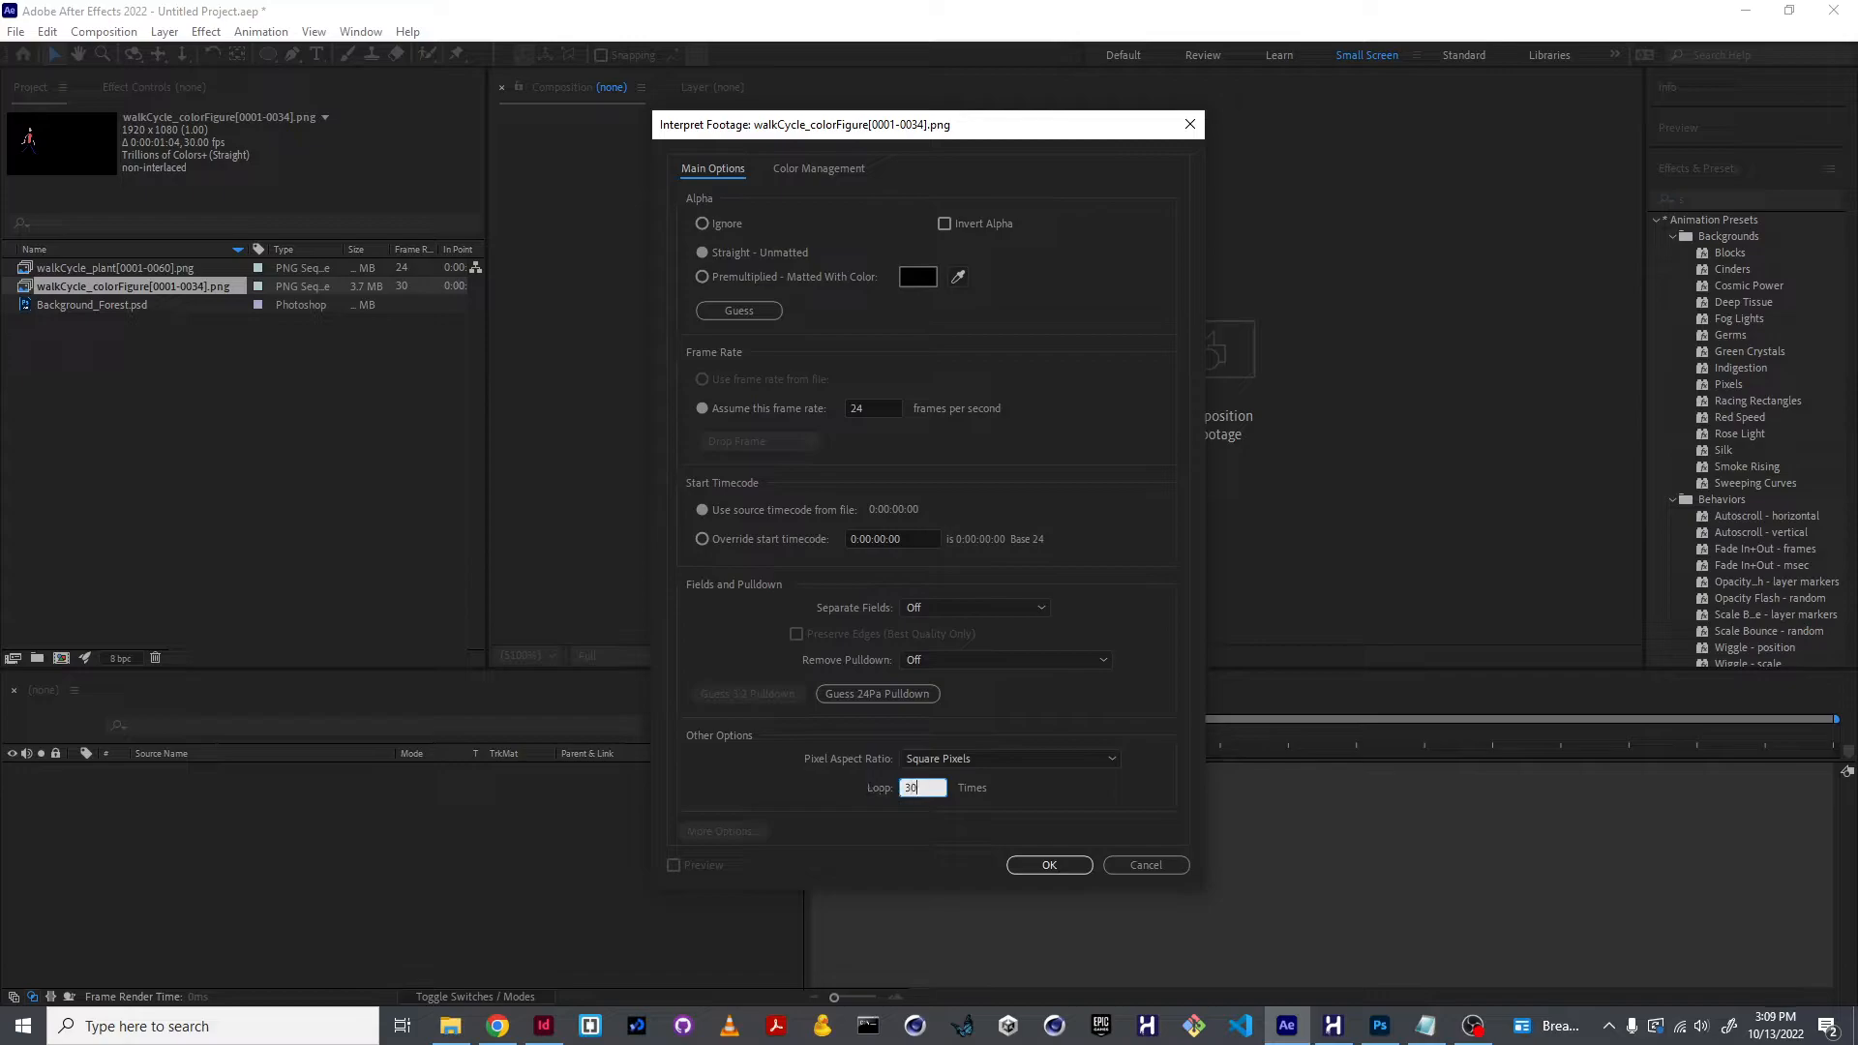
{"action": "left_click", "coordinate": [1053, 866]}
{"action": "left_click", "coordinate": [429, 542]}
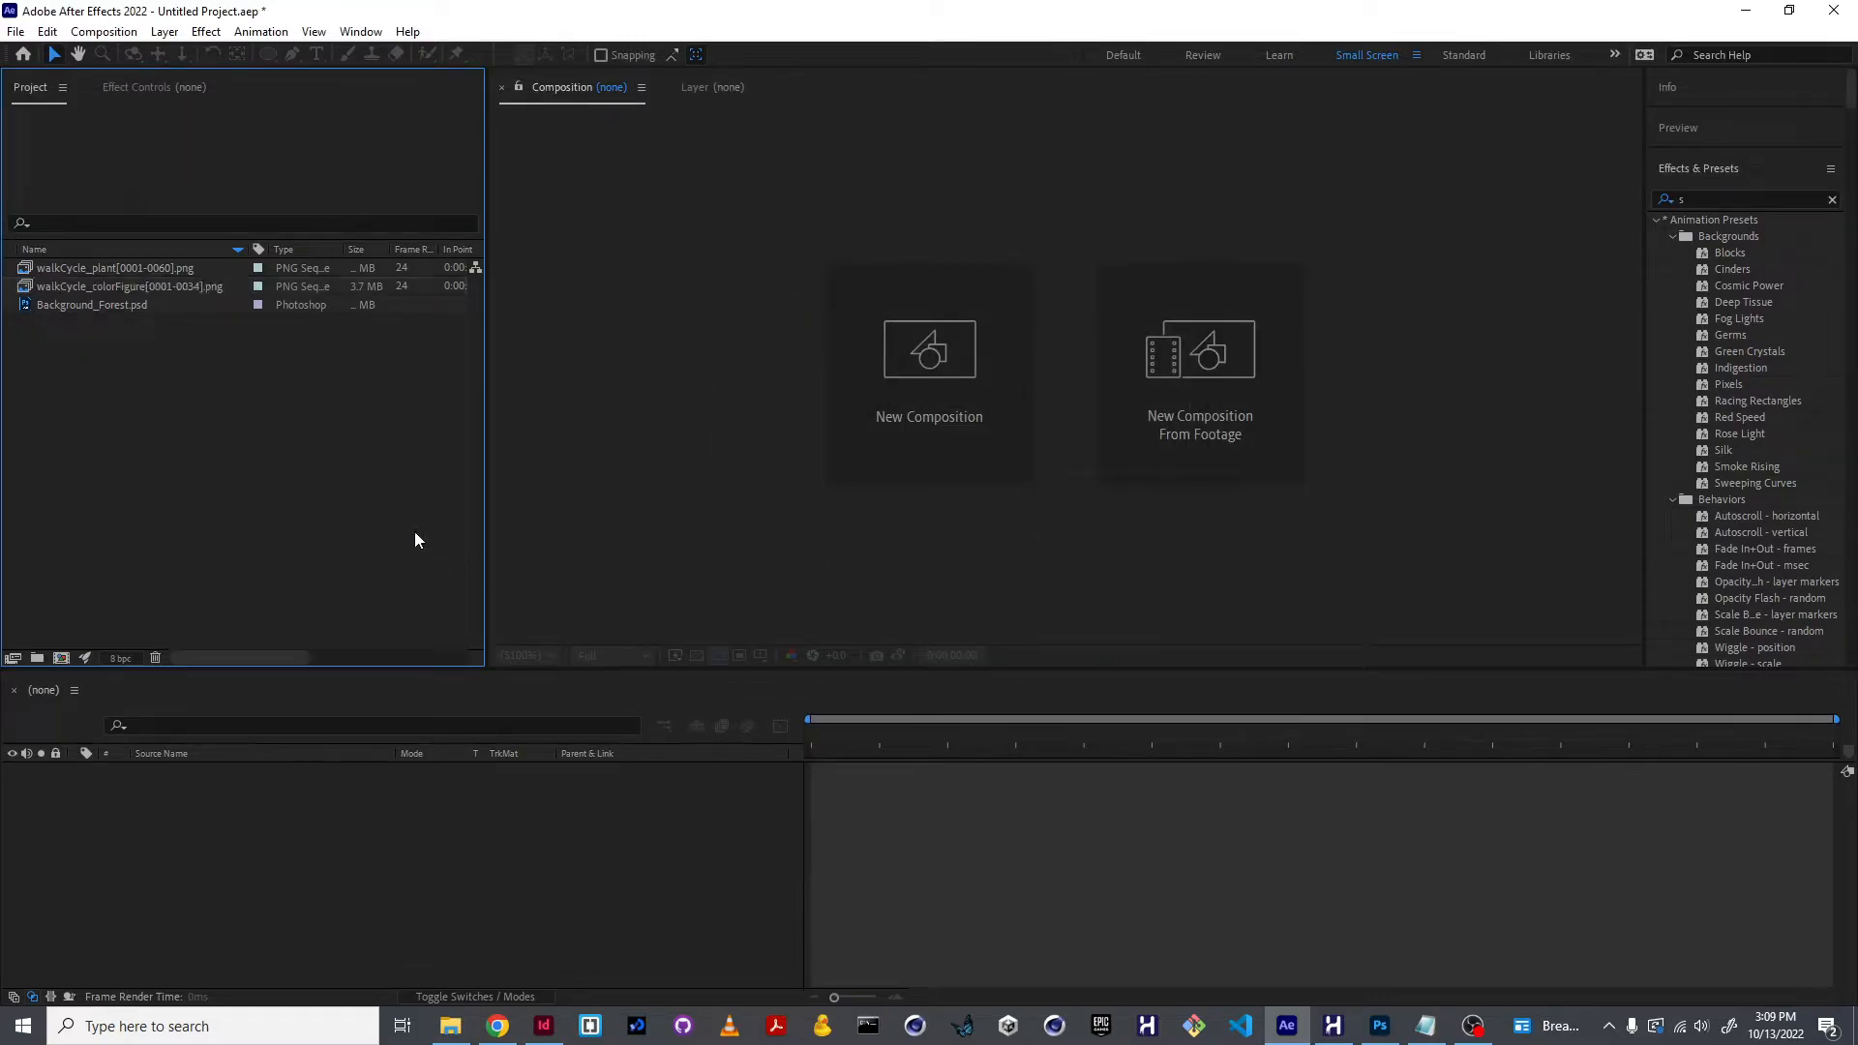
Preview the looping walkCycle_colorFigure and walkCycle_plant sequences as footage
{"action": "left_click", "coordinate": [197, 286]}
{"action": "double_click", "coordinate": [181, 287]}
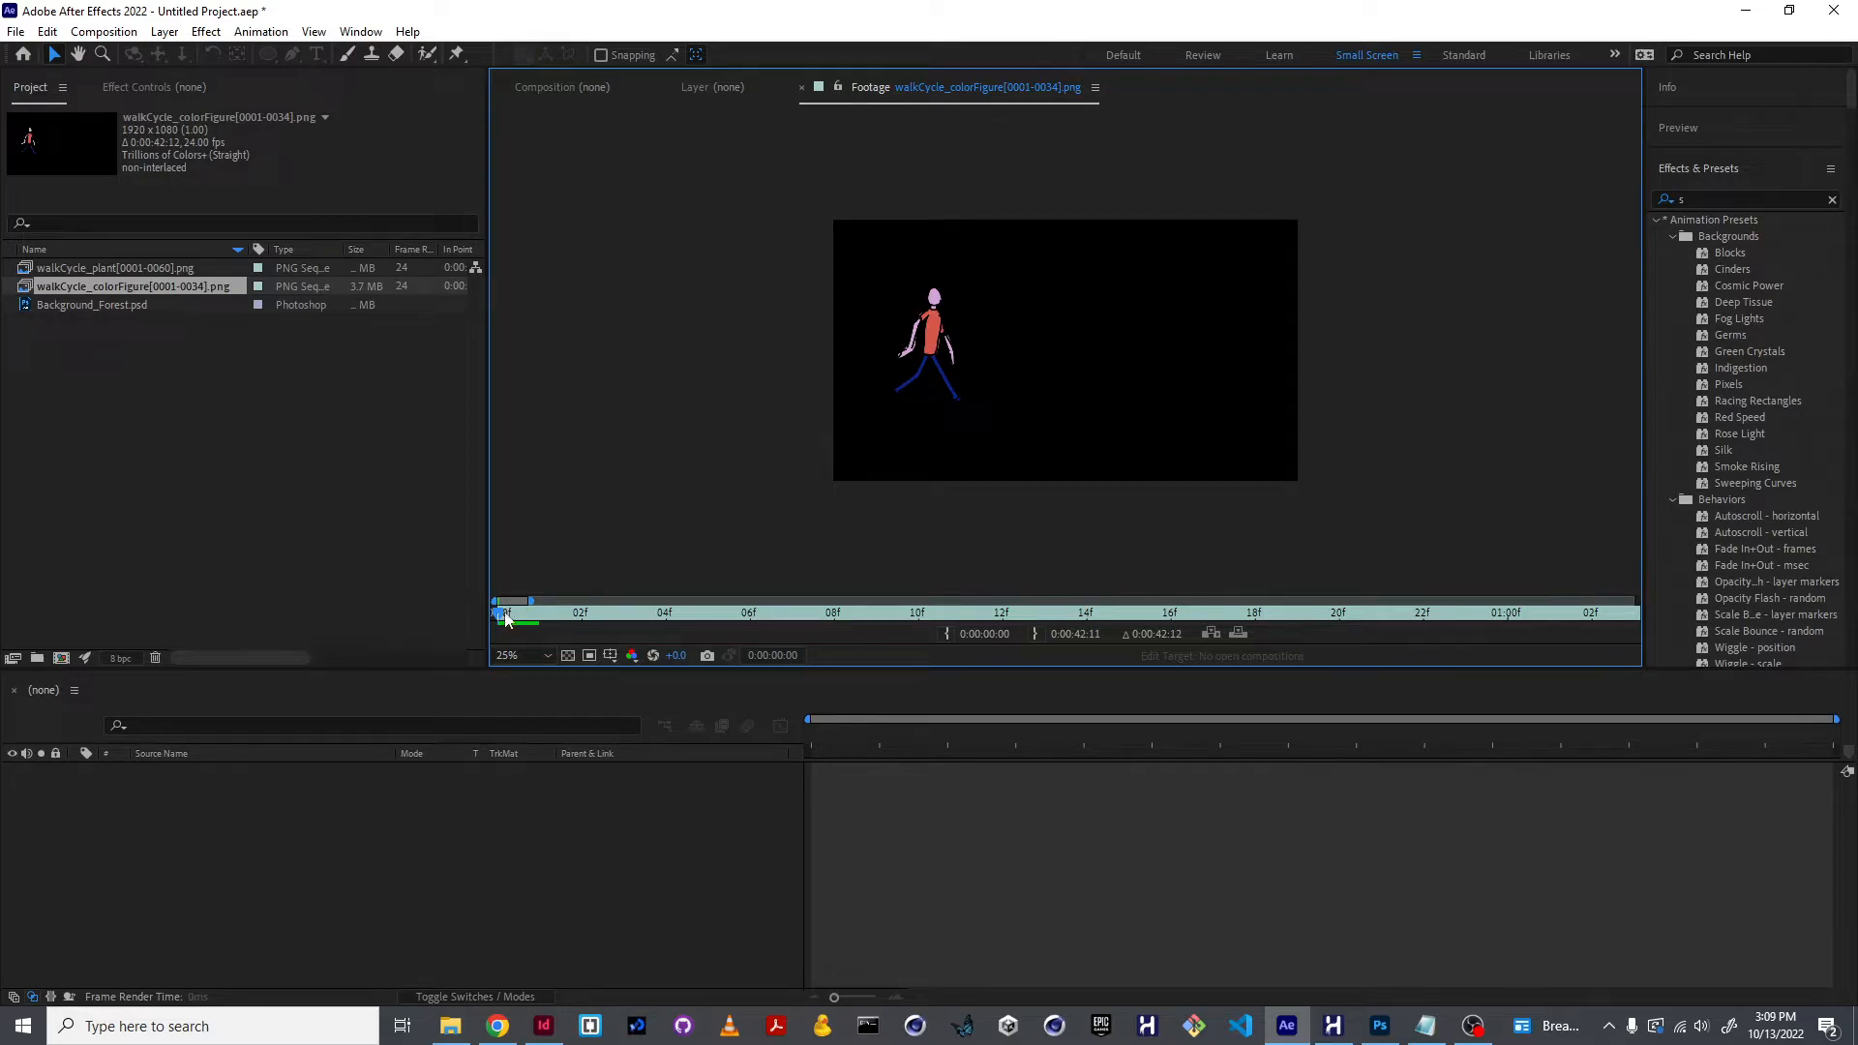
{"action": "key", "text": "space"}
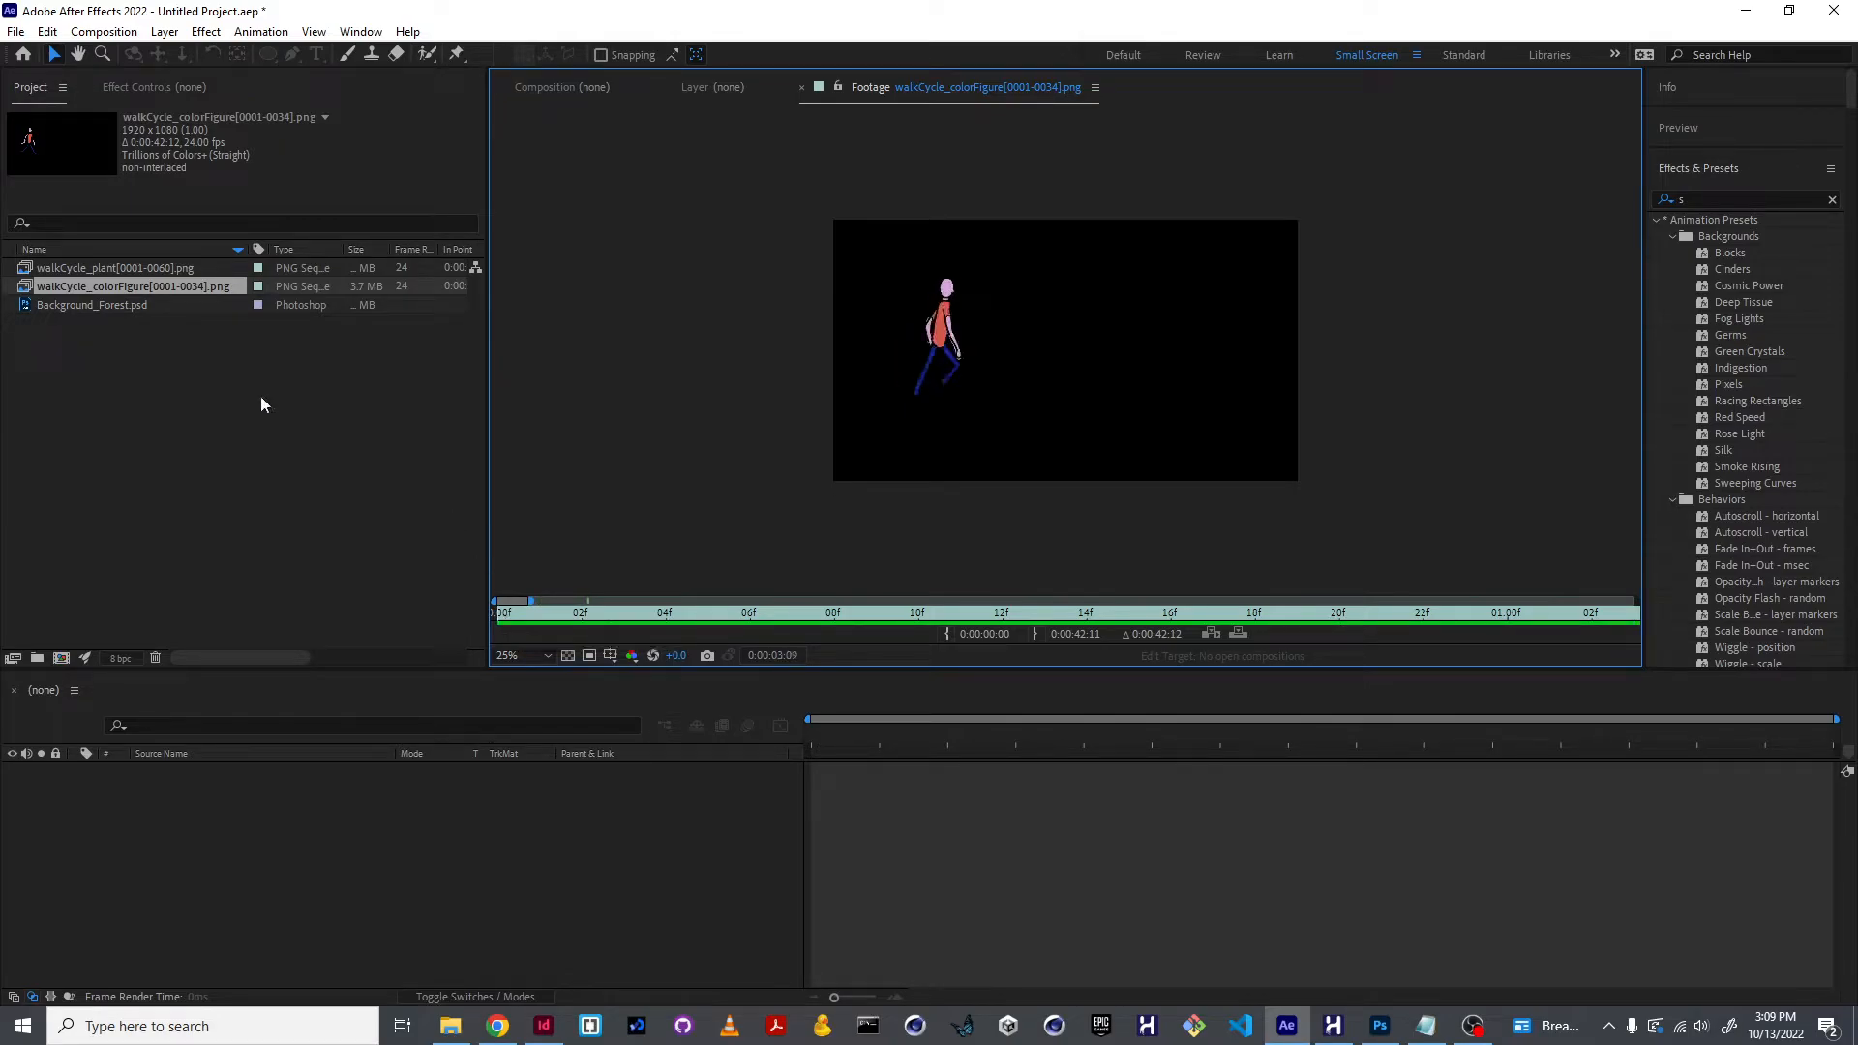
{"action": "double_click", "coordinate": [151, 270]}
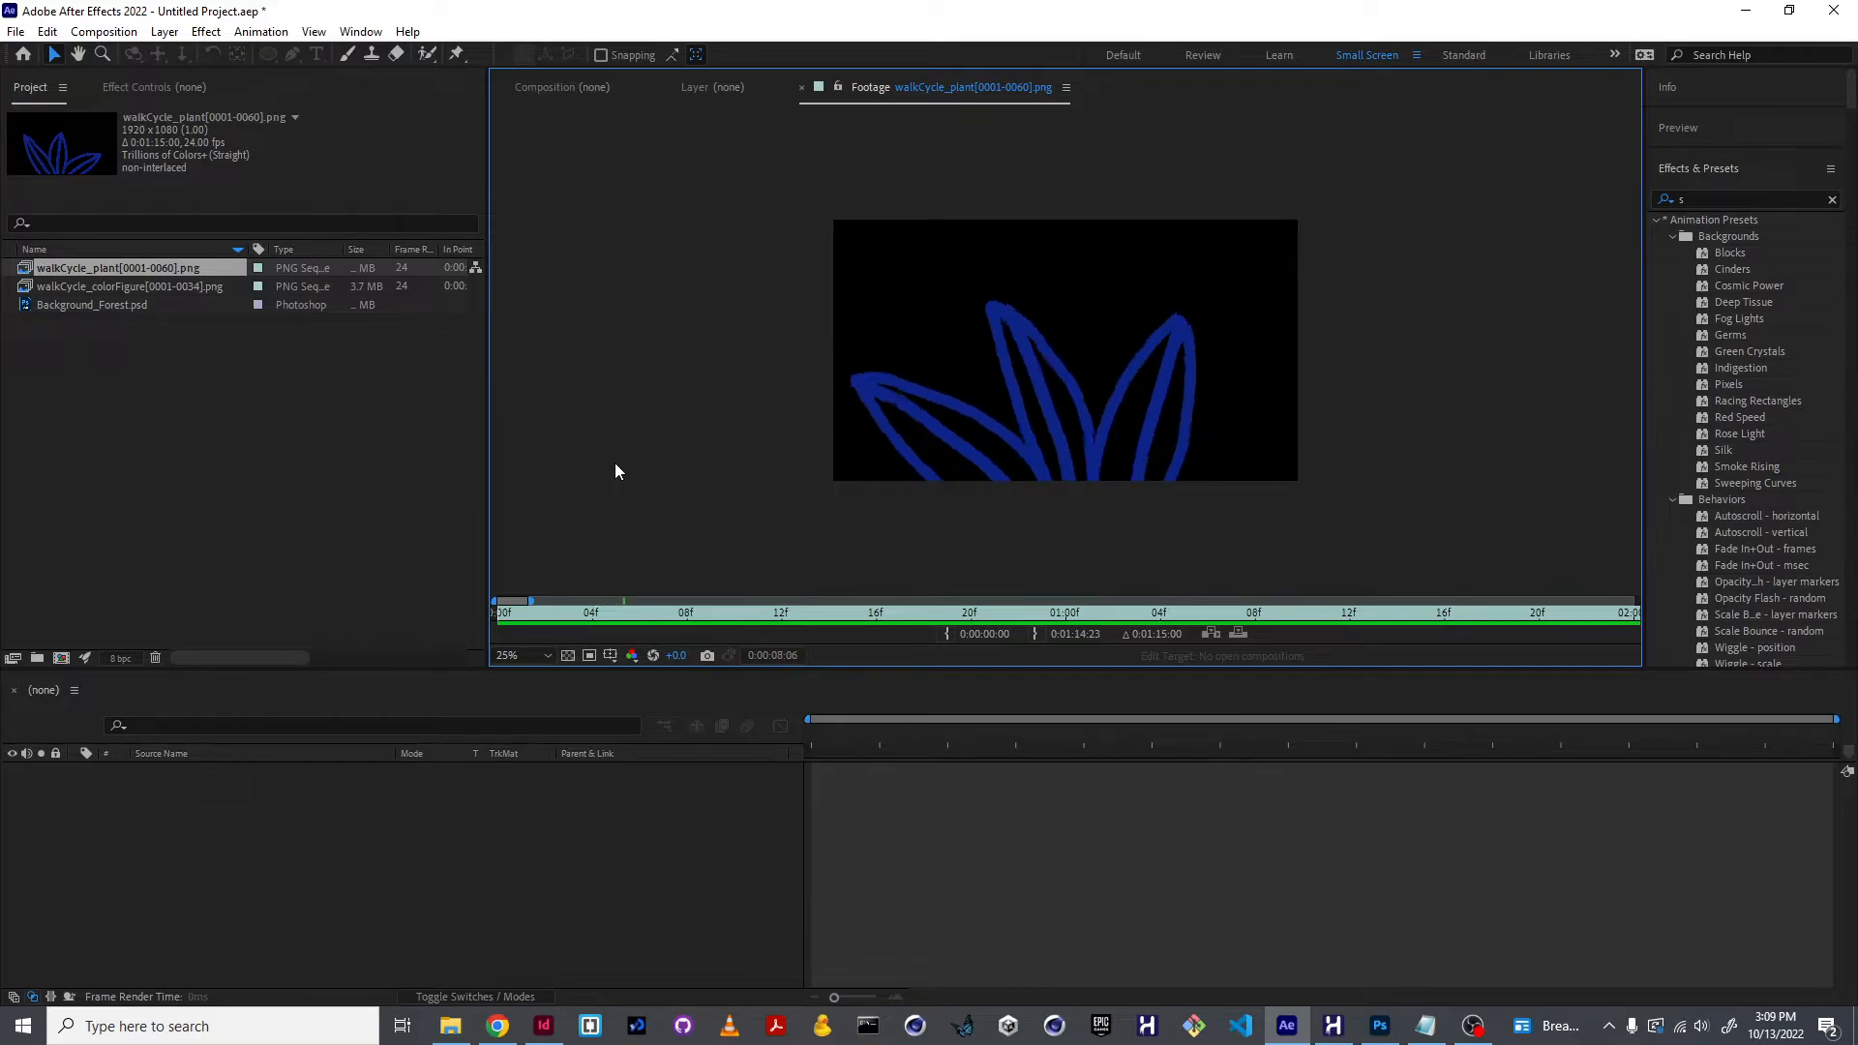
Close the walkCycle_plant footage viewer and the empty layer viewer, and clear the project item selection
{"action": "left_click", "coordinate": [801, 87]}
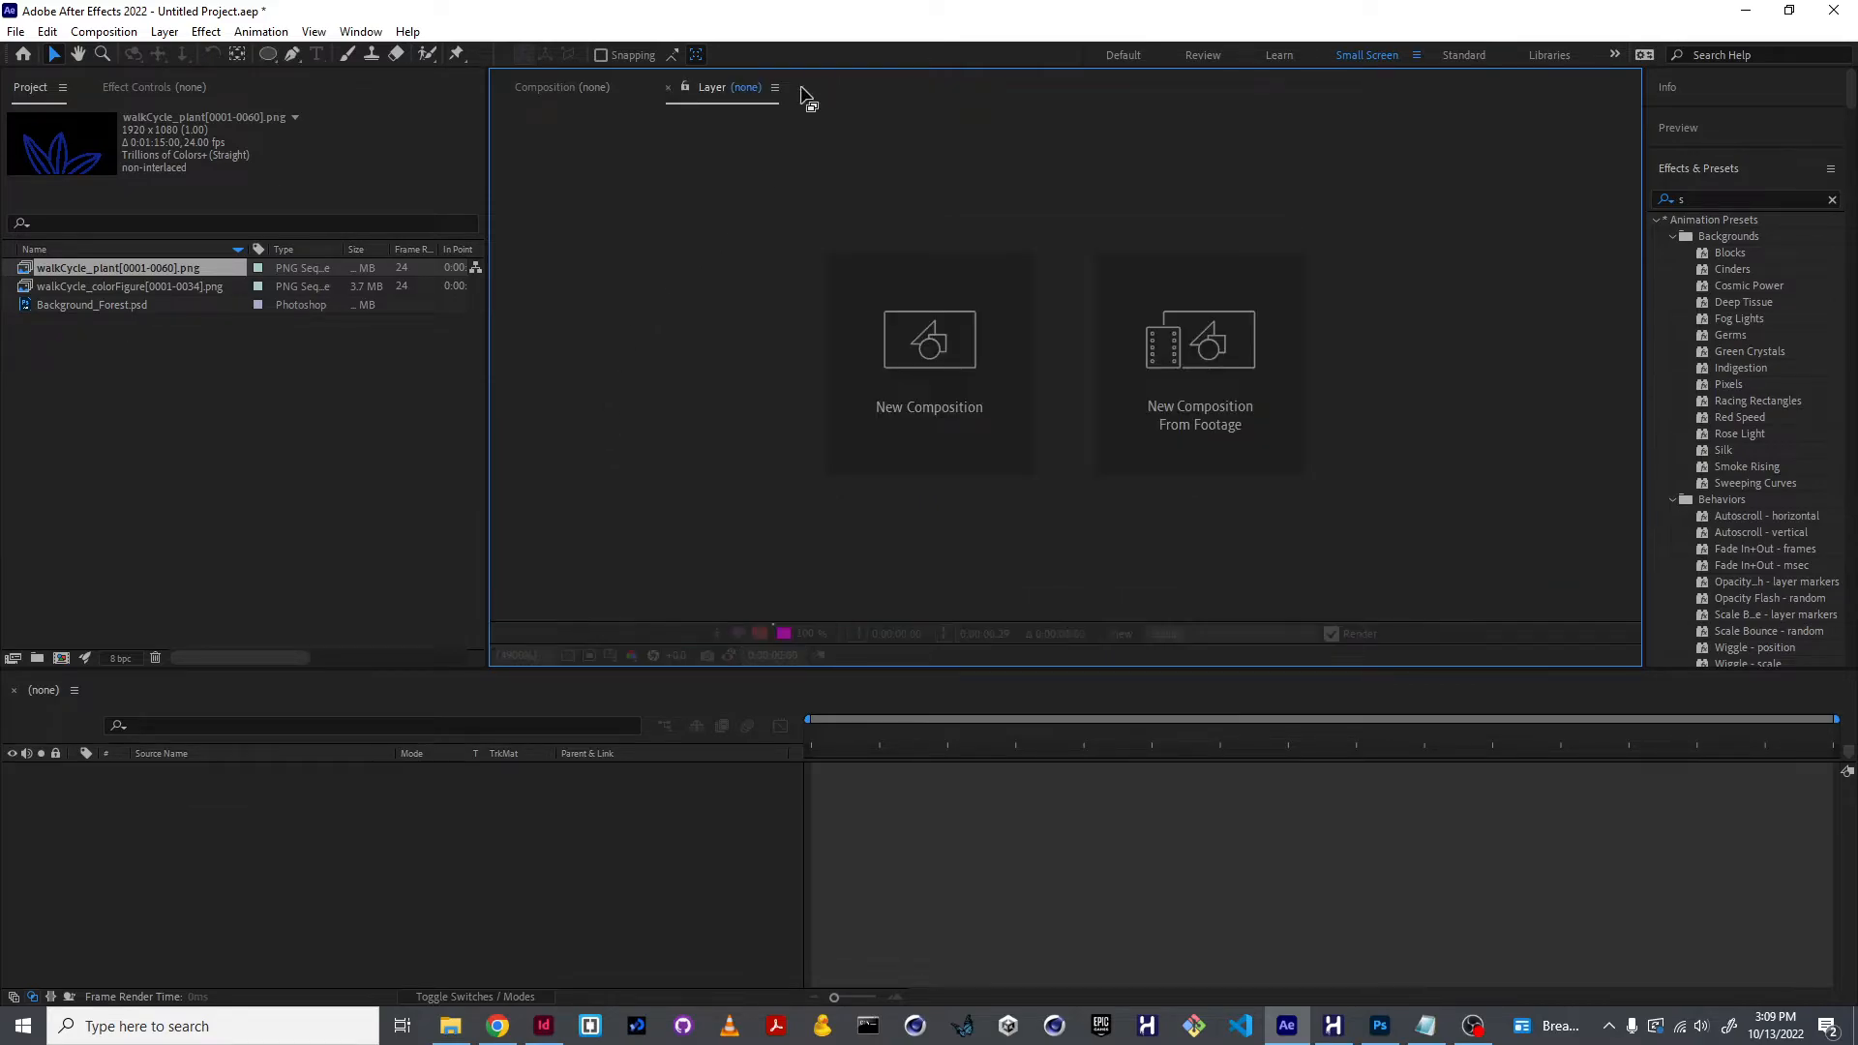
{"action": "left_click", "coordinate": [667, 87]}
{"action": "left_click", "coordinate": [194, 387]}
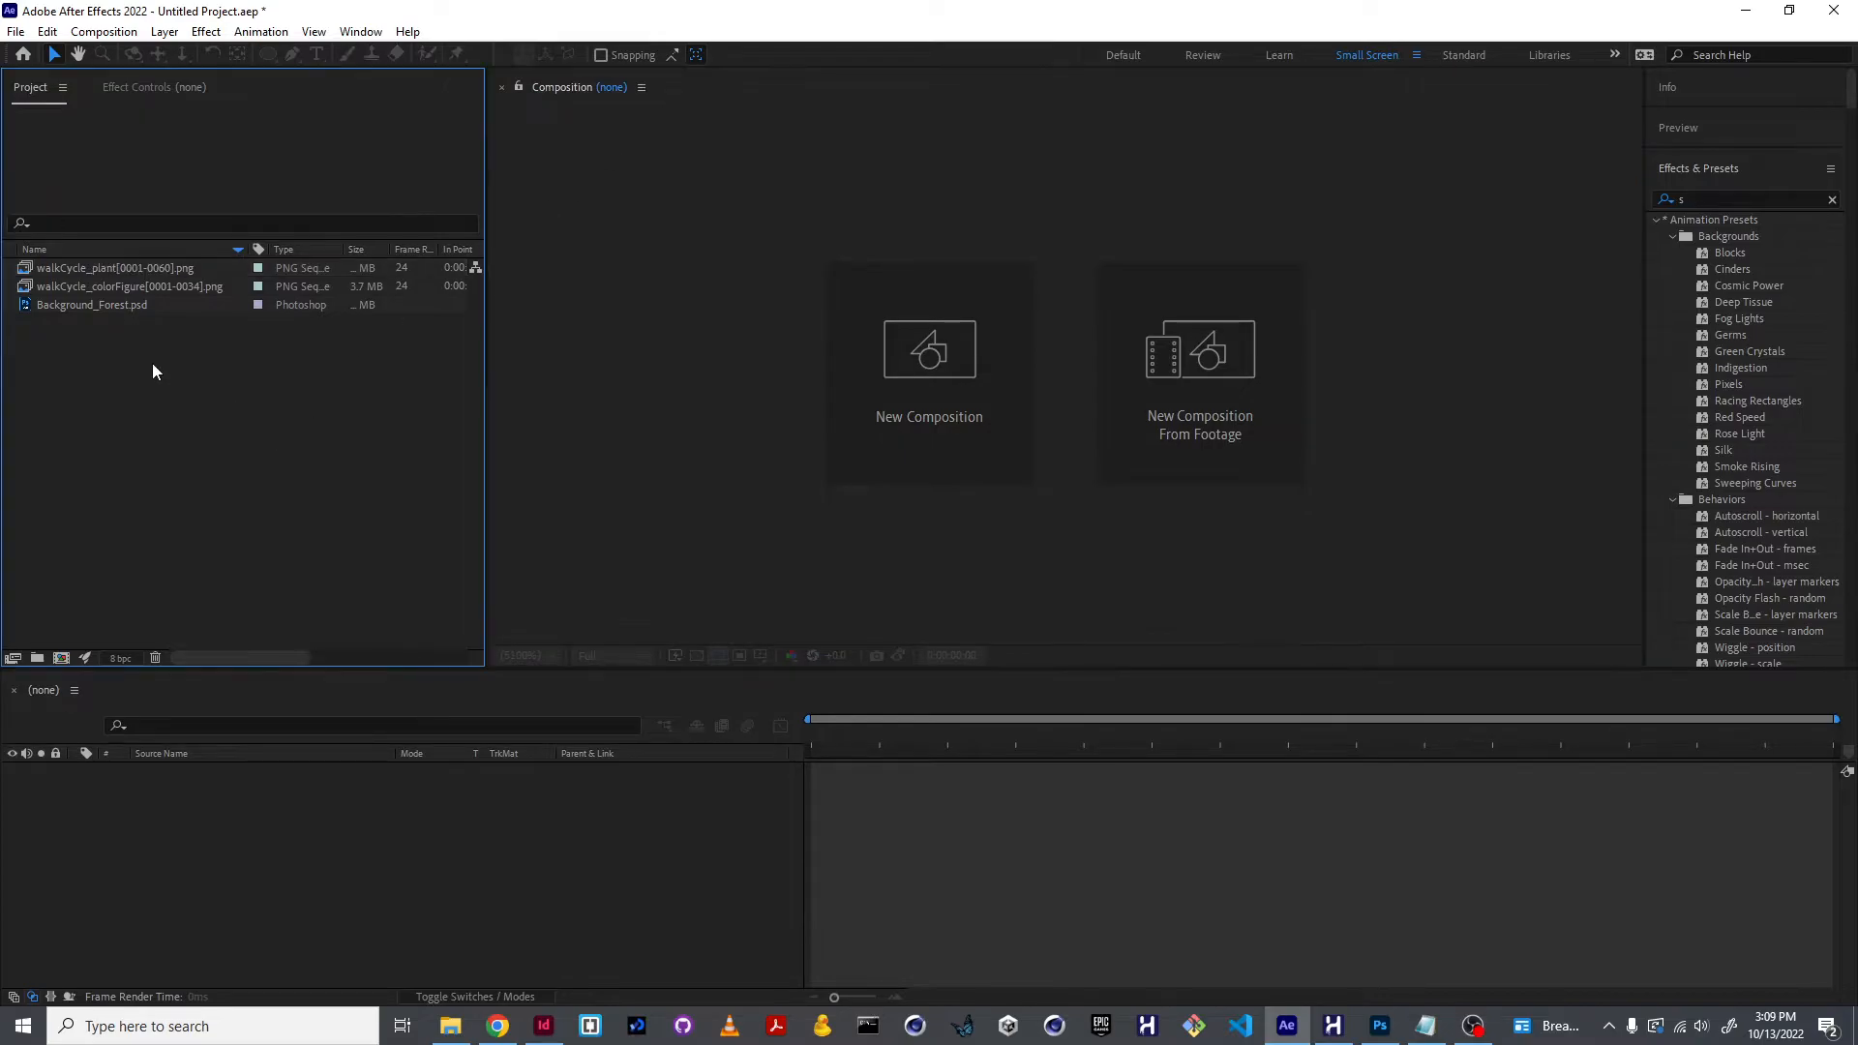
Create a new composition from Background_Forest.psd and play it from the start
{"action": "left_click", "coordinate": [117, 304]}
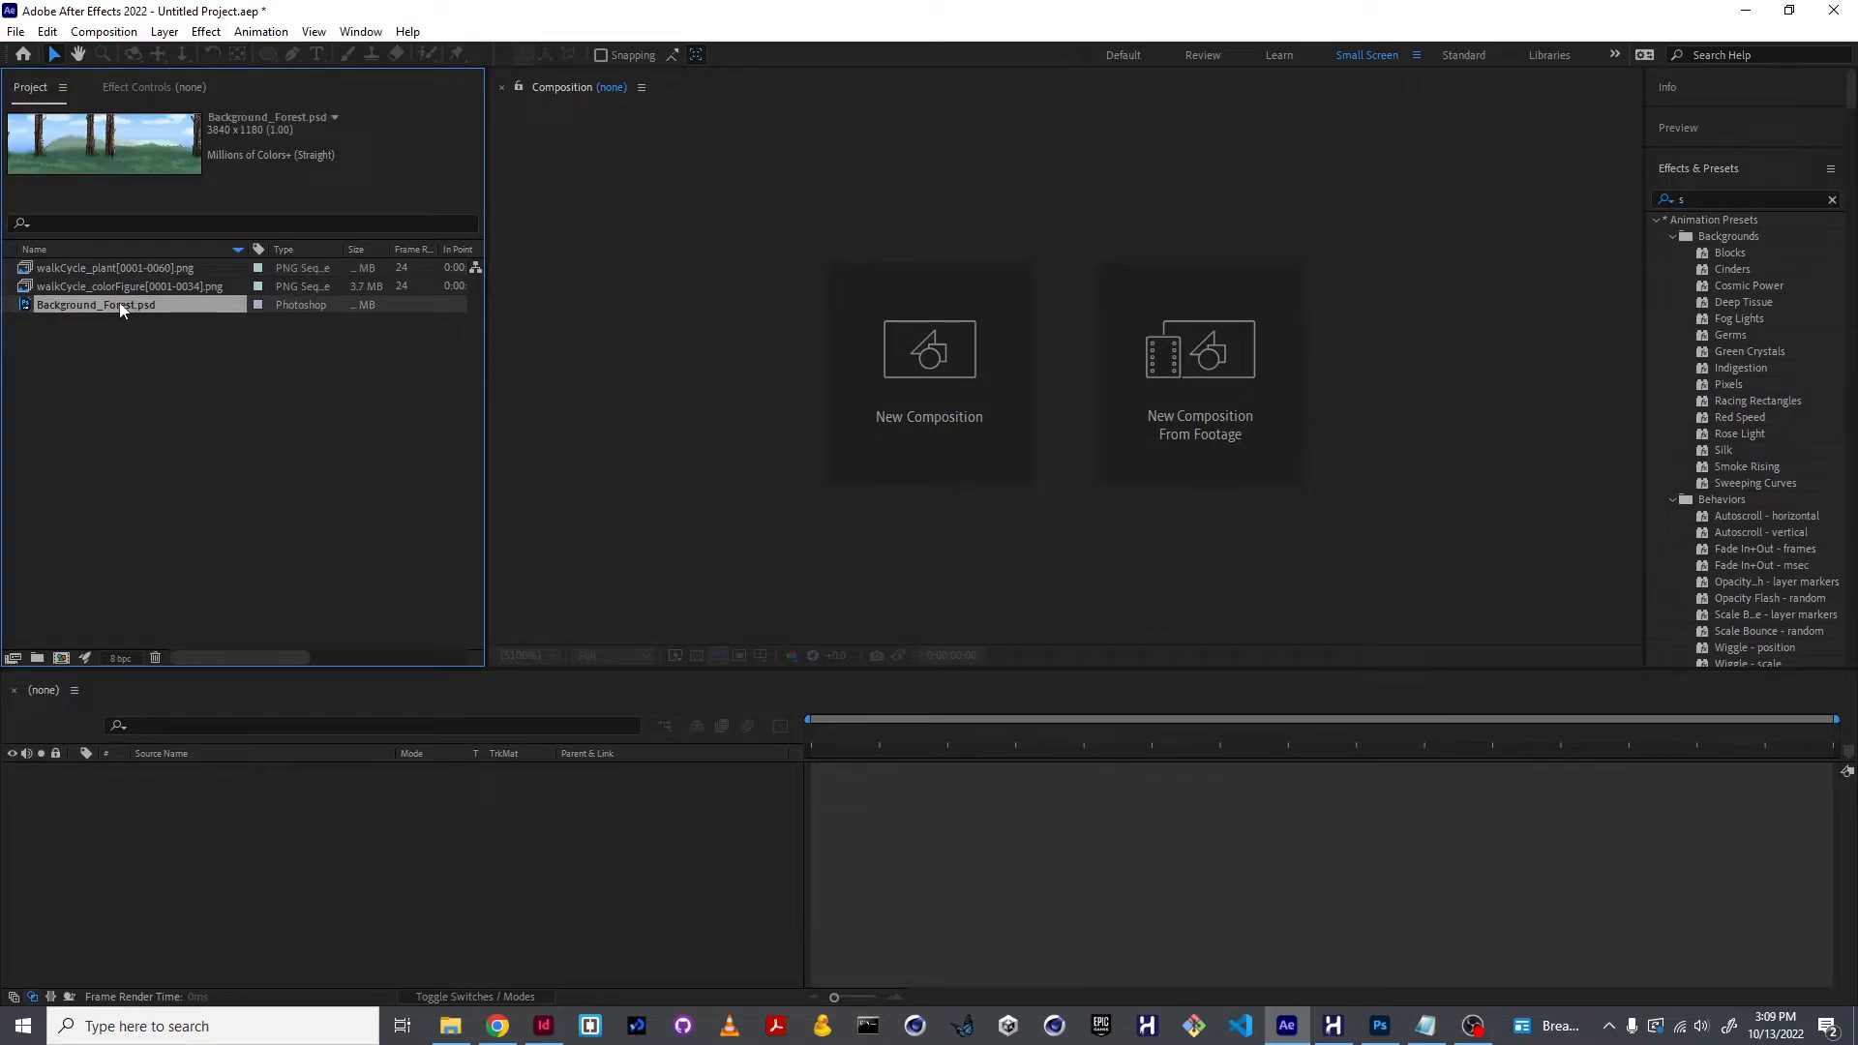
{"action": "left_click_drag", "start_coordinate": [121, 309], "coordinate": [63, 658]}
{"action": "left_click_drag", "start_coordinate": [62, 658], "coordinate": [62, 658]}
{"action": "left_click_drag", "start_coordinate": [811, 740], "coordinate": [662, 677]}
{"action": "key", "text": "space"}
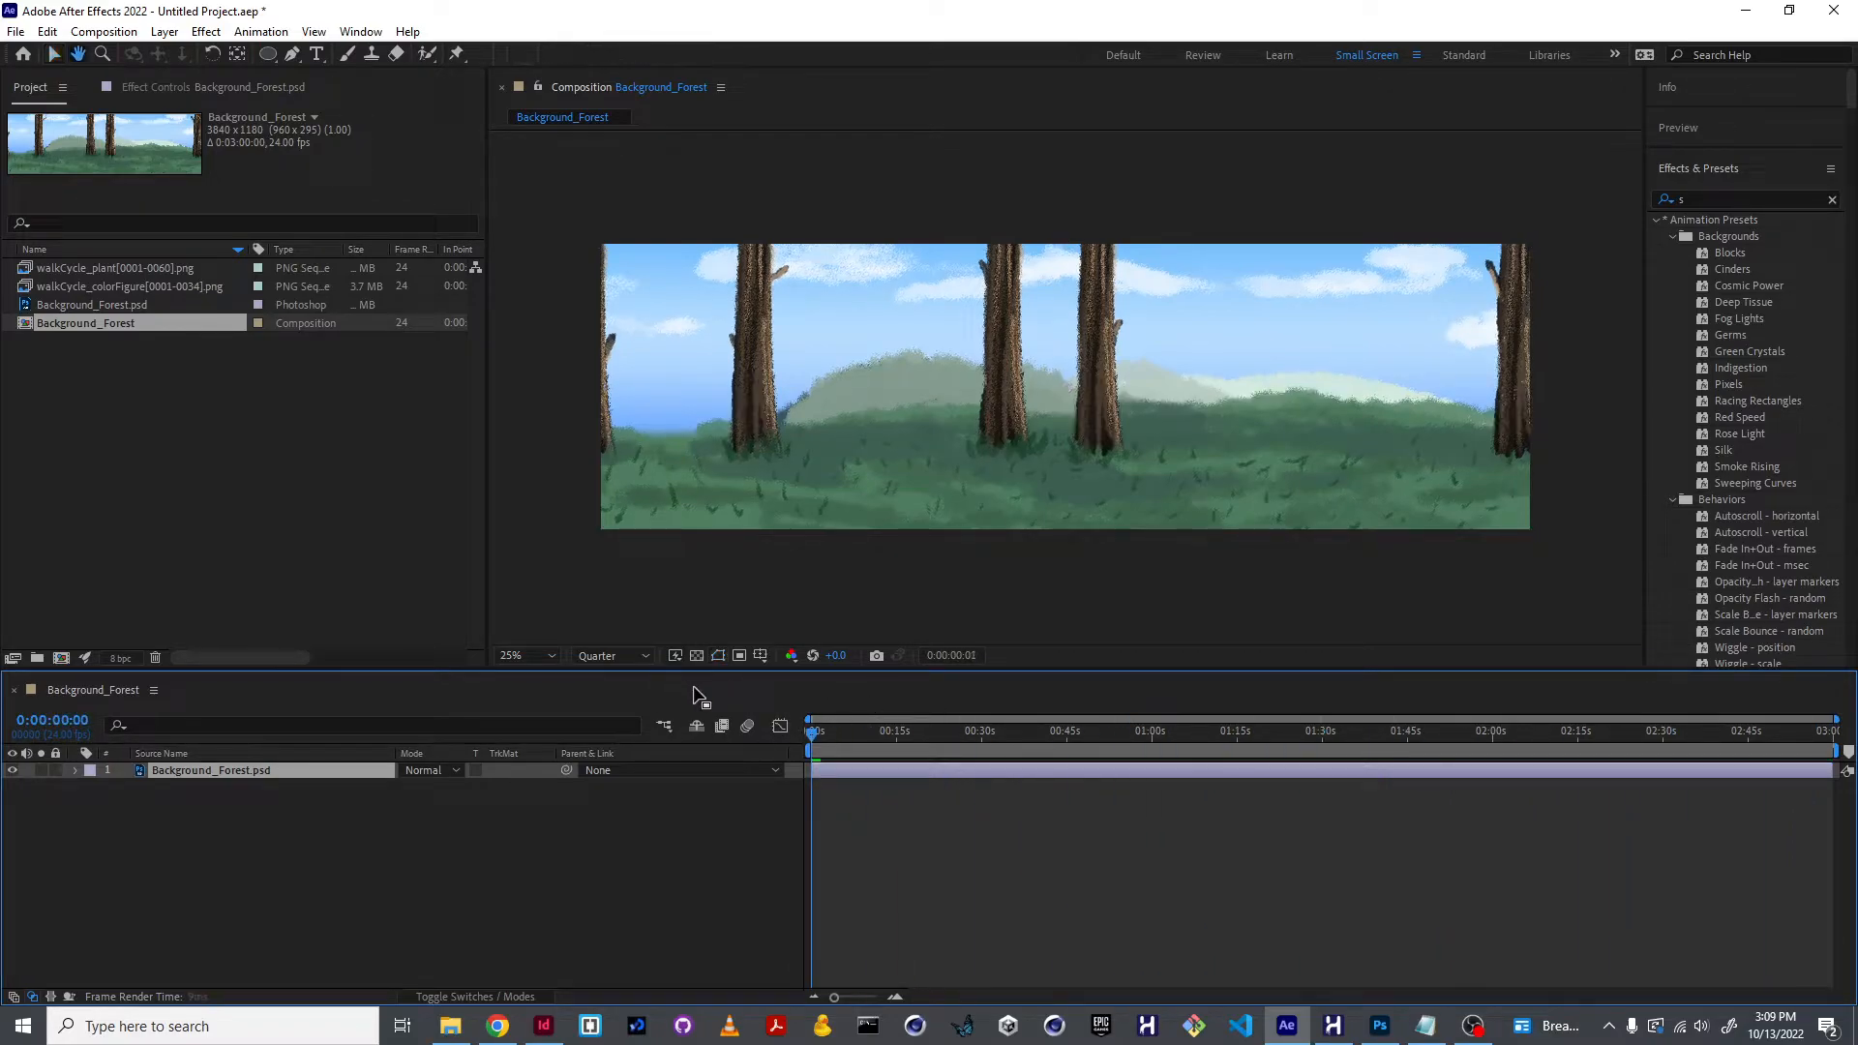
{"action": "key", "text": "space"}
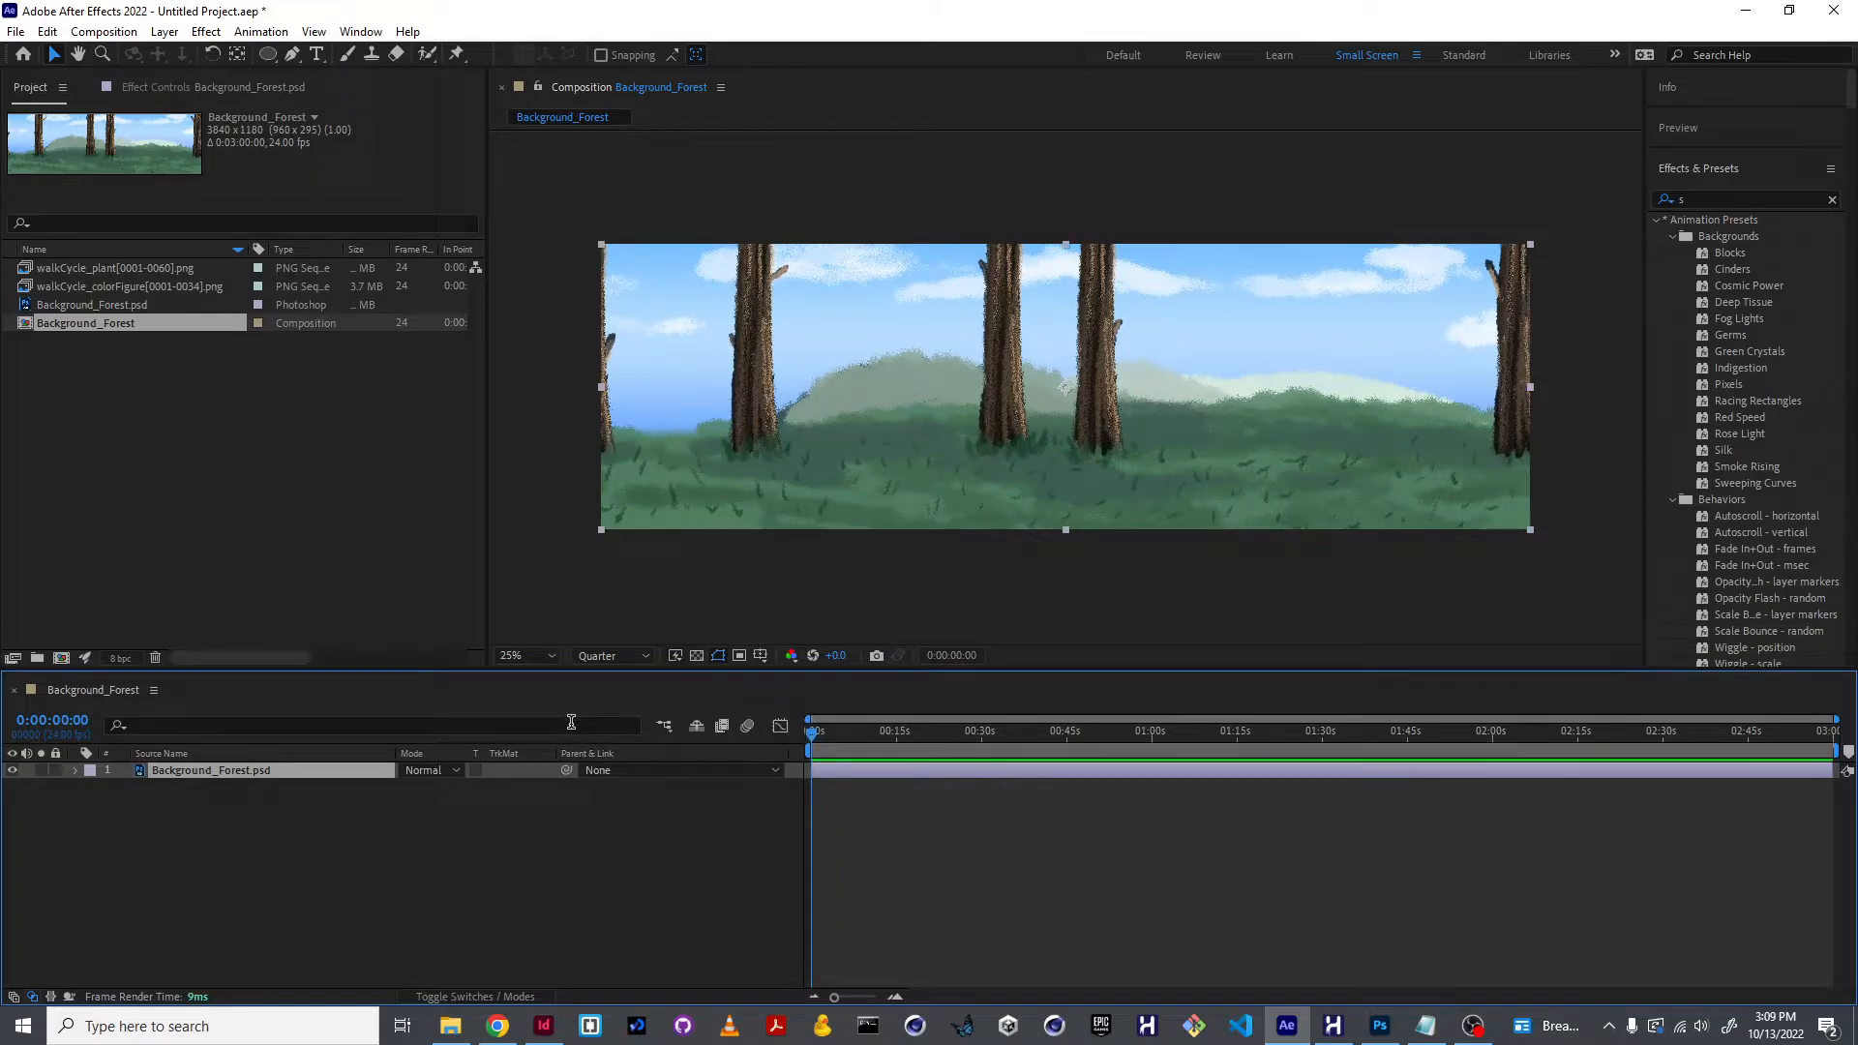
Set the Background_Forest composition's duration to 0:01:00:00 in its composition settings
{"action": "right_click", "coordinate": [170, 335]}
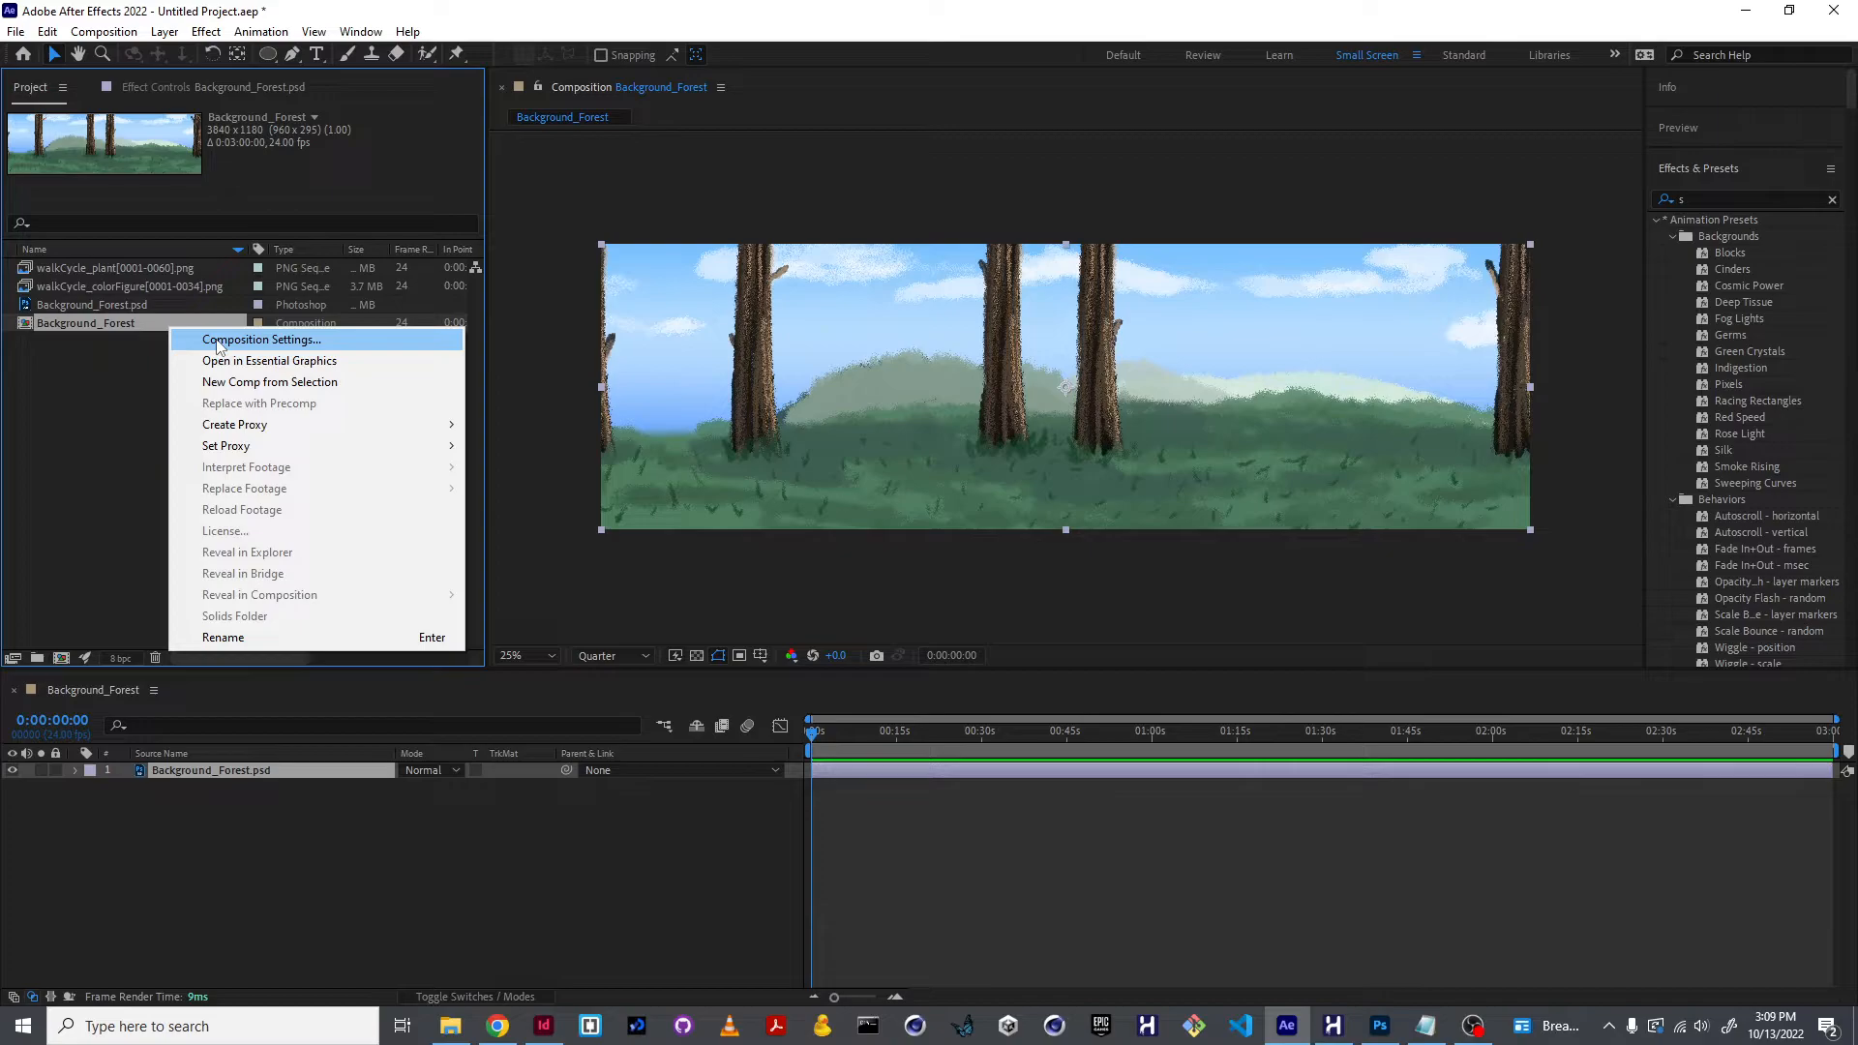
{"action": "left_click", "coordinate": [218, 345]}
{"action": "left_click_drag", "start_coordinate": [847, 257], "coordinate": [869, 564]}
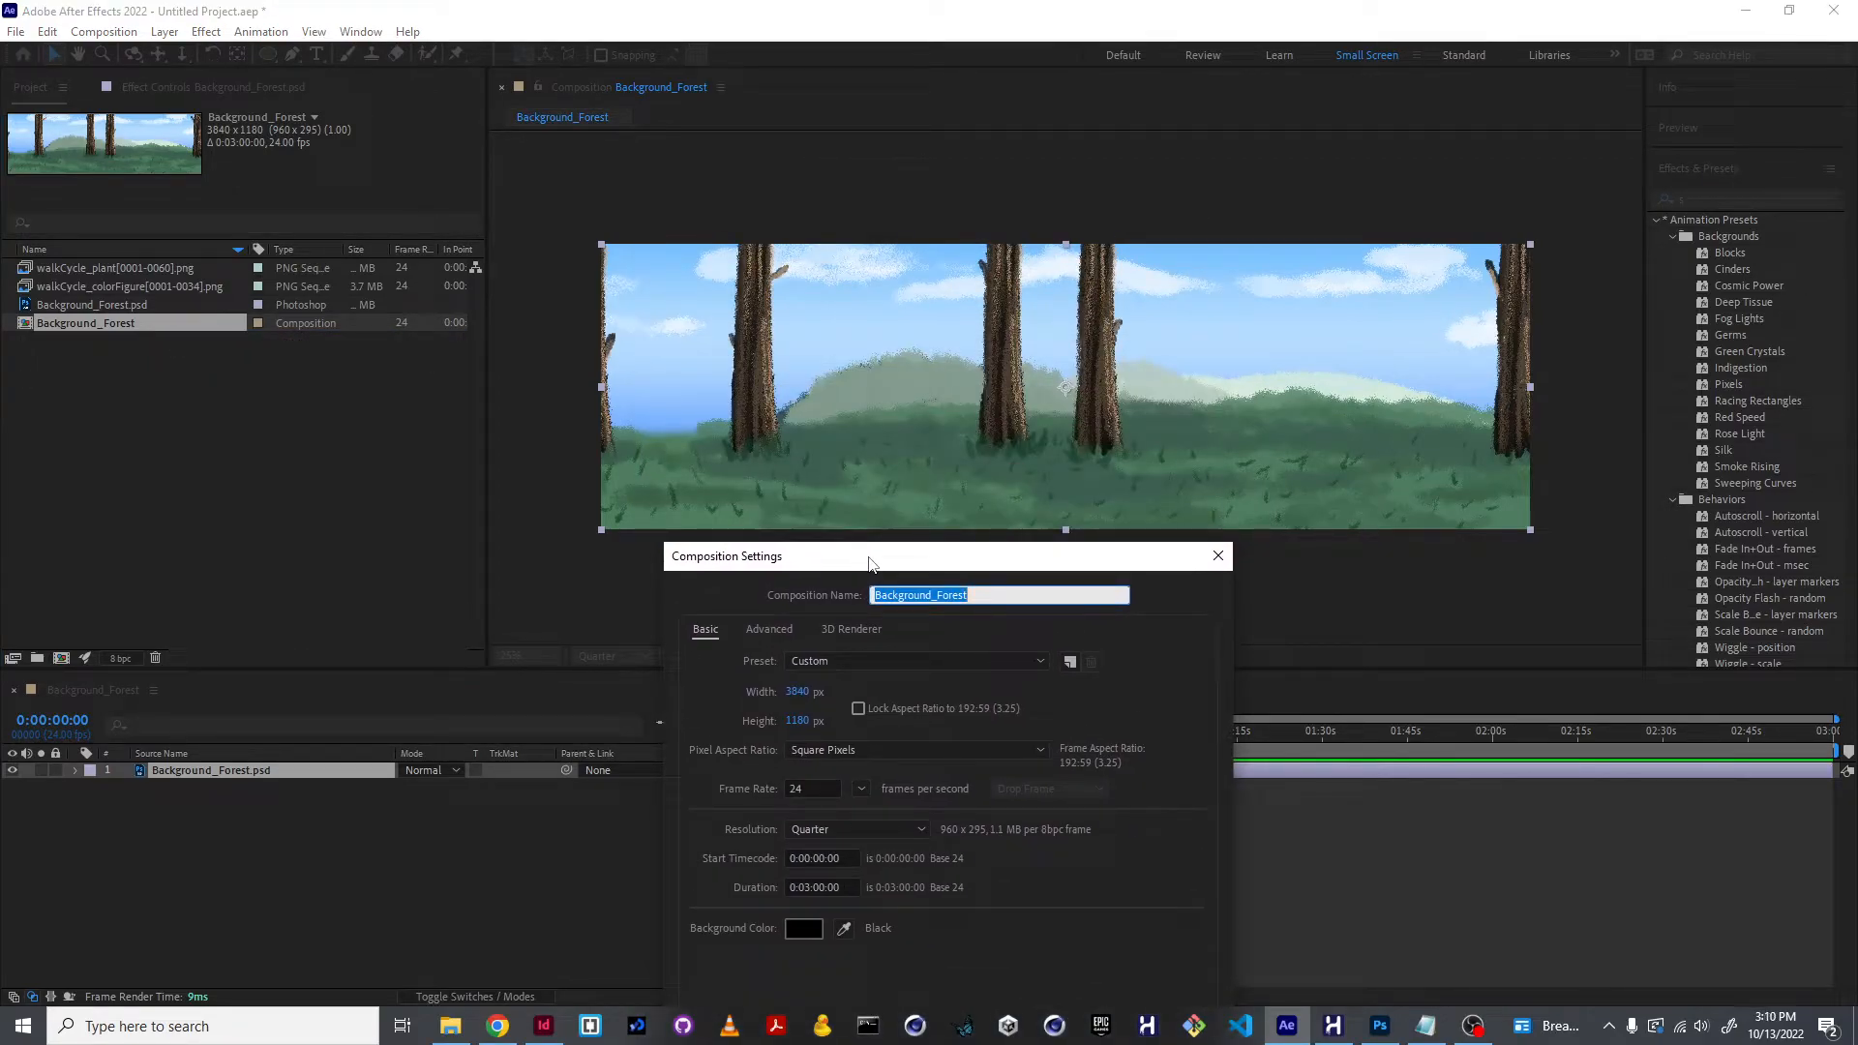
{"action": "left_click_drag", "start_coordinate": [843, 890], "coordinate": [765, 888]}
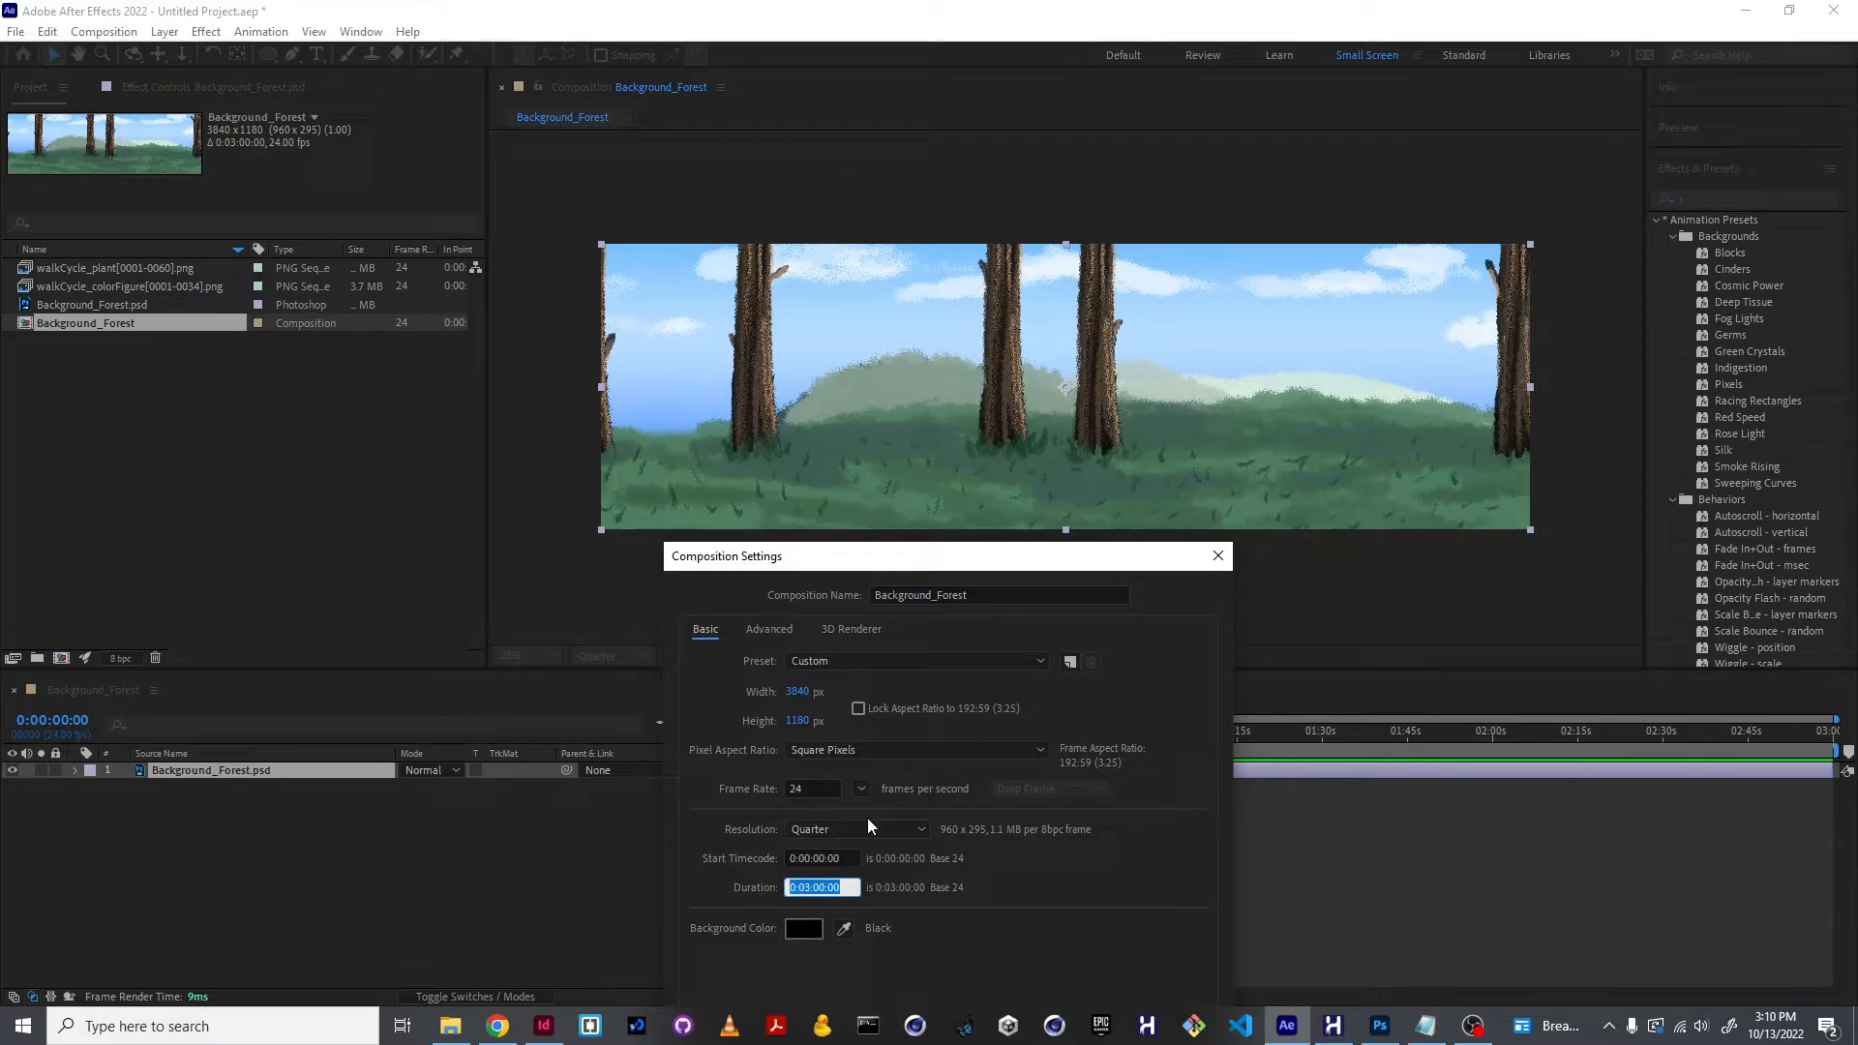
{"action": "type", "text": "60"}
{"action": "key", "text": "Tab"}
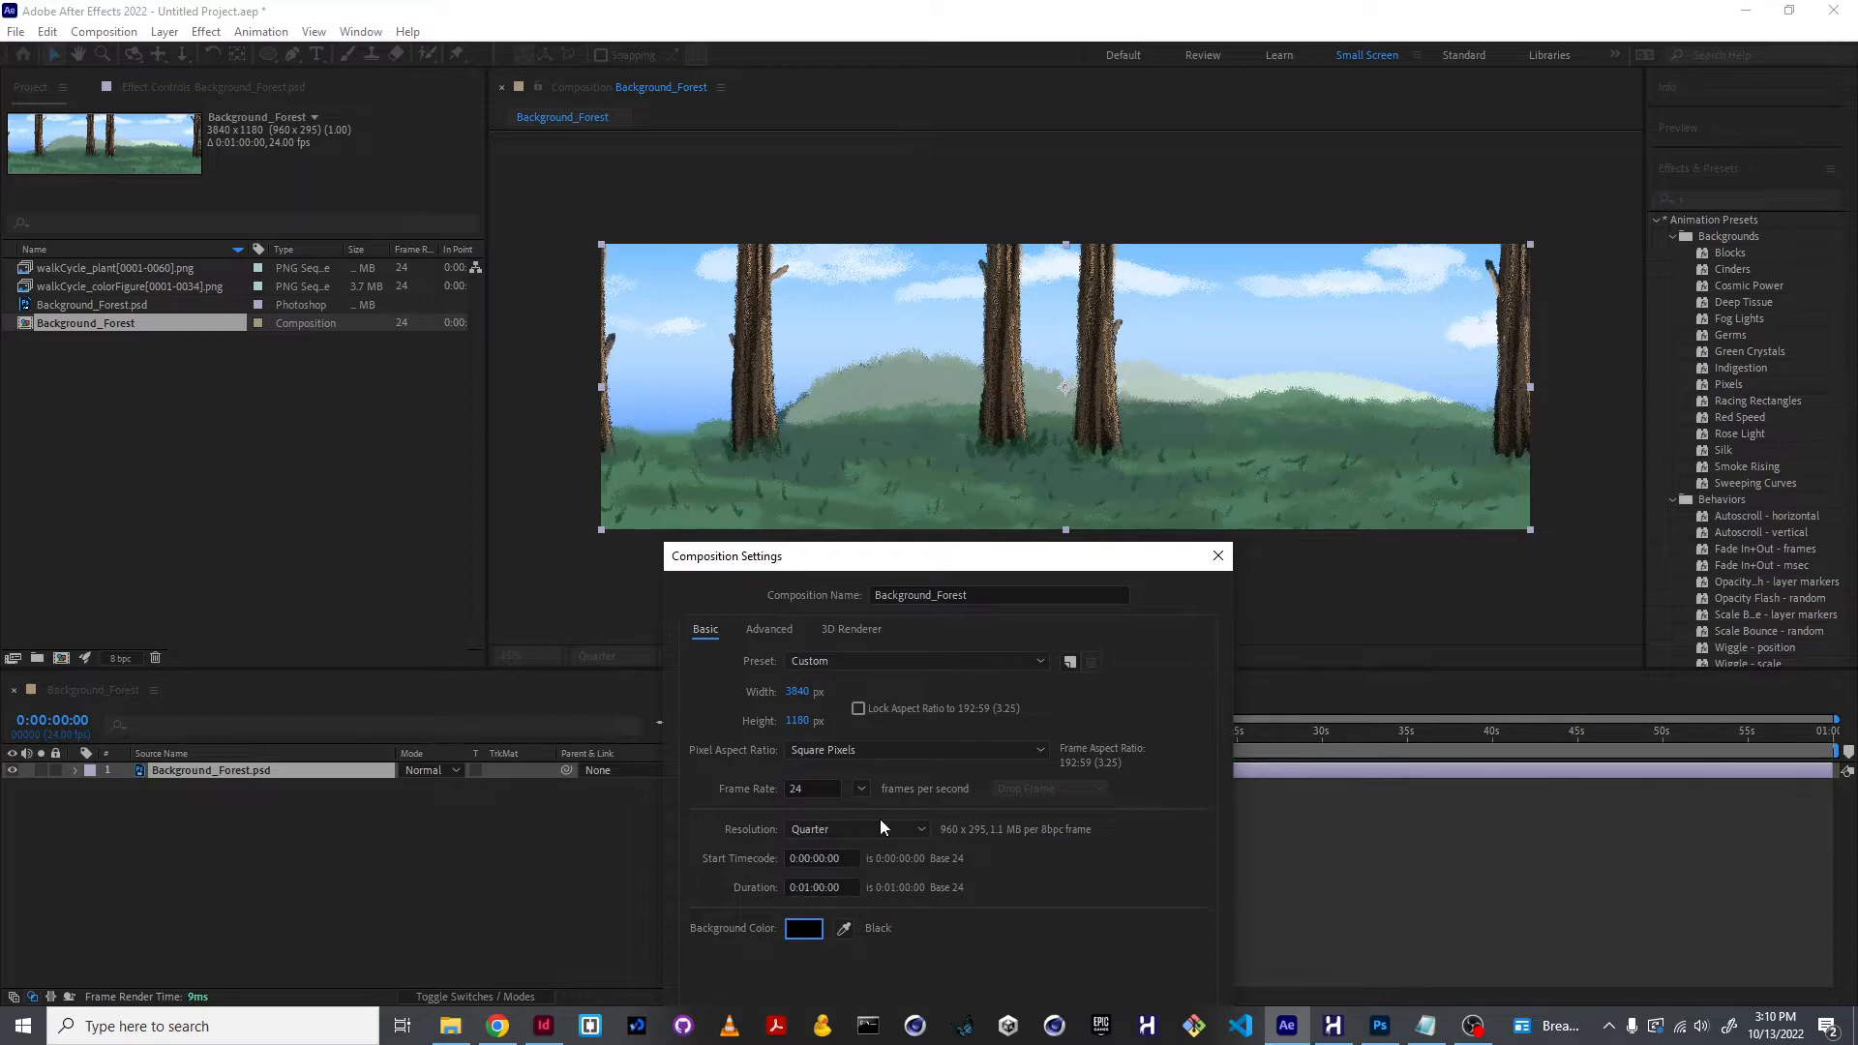
{"action": "left_click_drag", "start_coordinate": [857, 888], "coordinate": [716, 890]}
{"action": "type", "text": "5"}
{"action": "key", "text": "Tab"}
{"action": "type", "text": "6000"}
{"action": "key", "text": "Tab"}
{"action": "left_click_drag", "start_coordinate": [927, 564], "coordinate": [917, 293]}
{"action": "left_click", "coordinate": [1067, 768]}
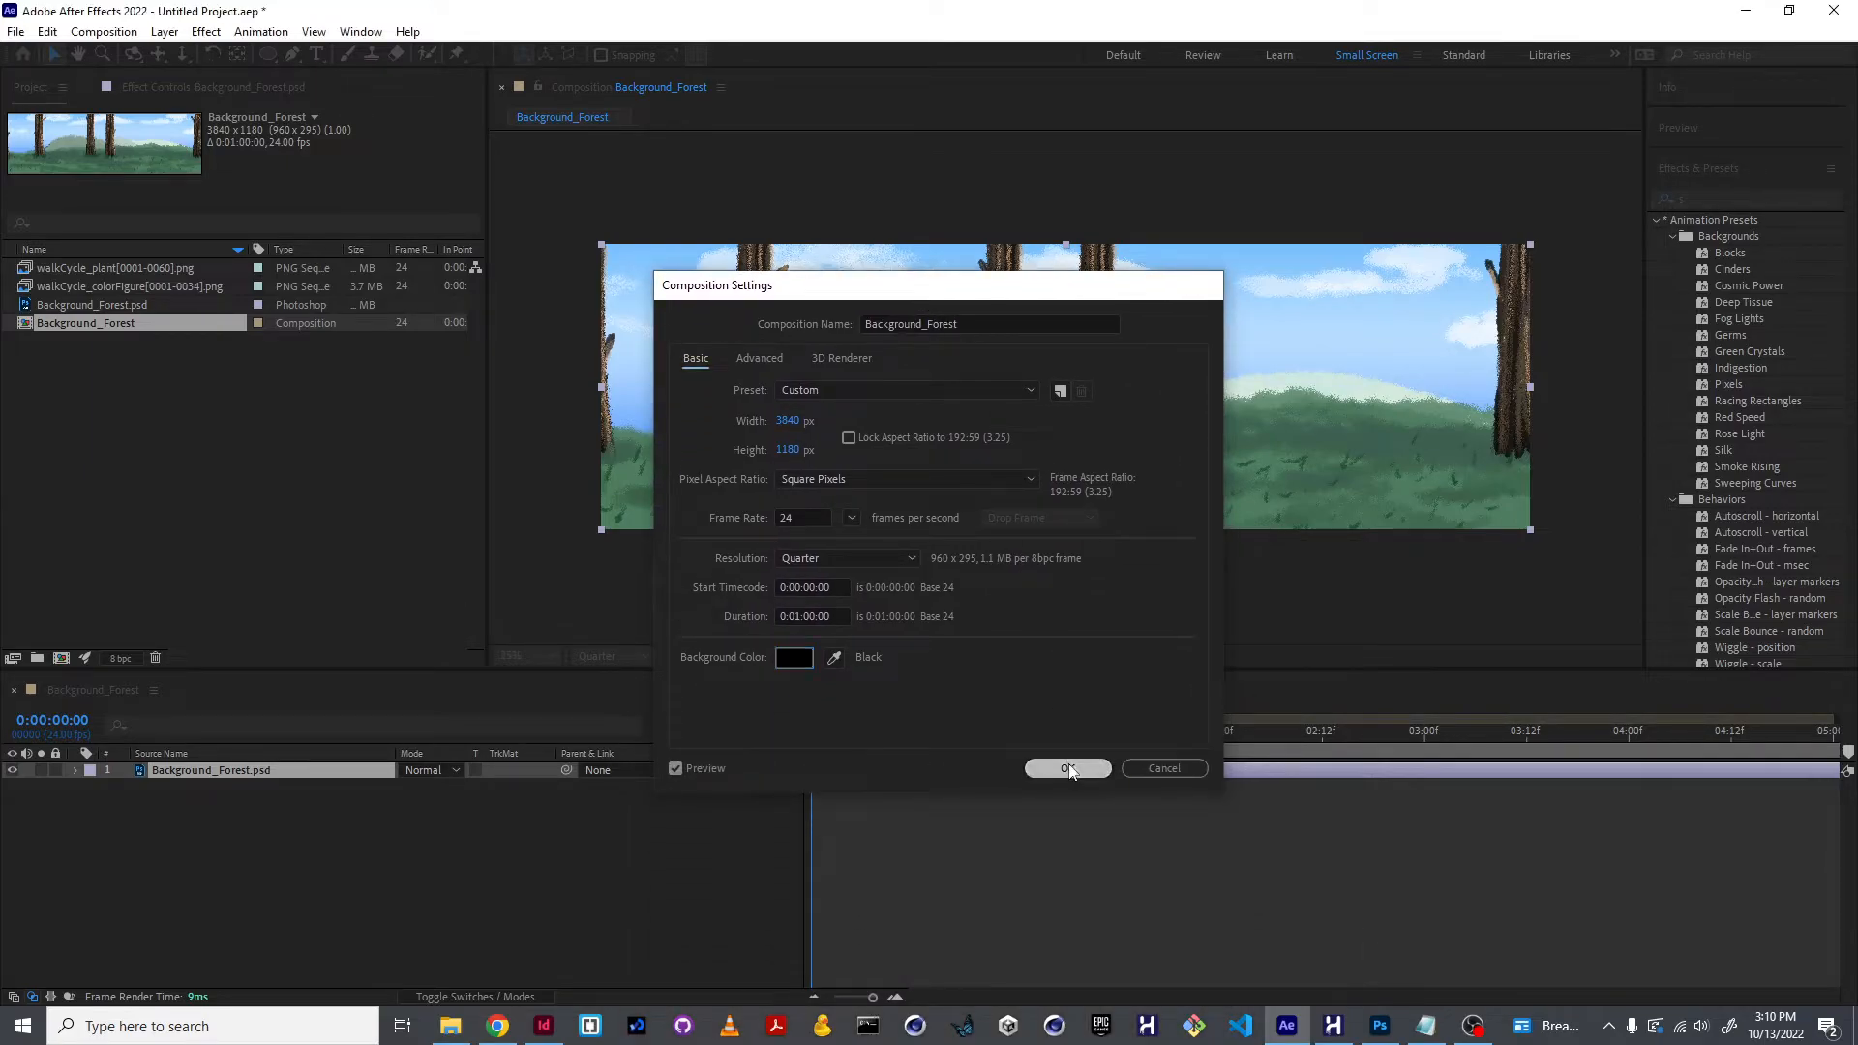
{"action": "left_click_drag", "start_coordinate": [828, 713], "coordinate": [801, 744]}
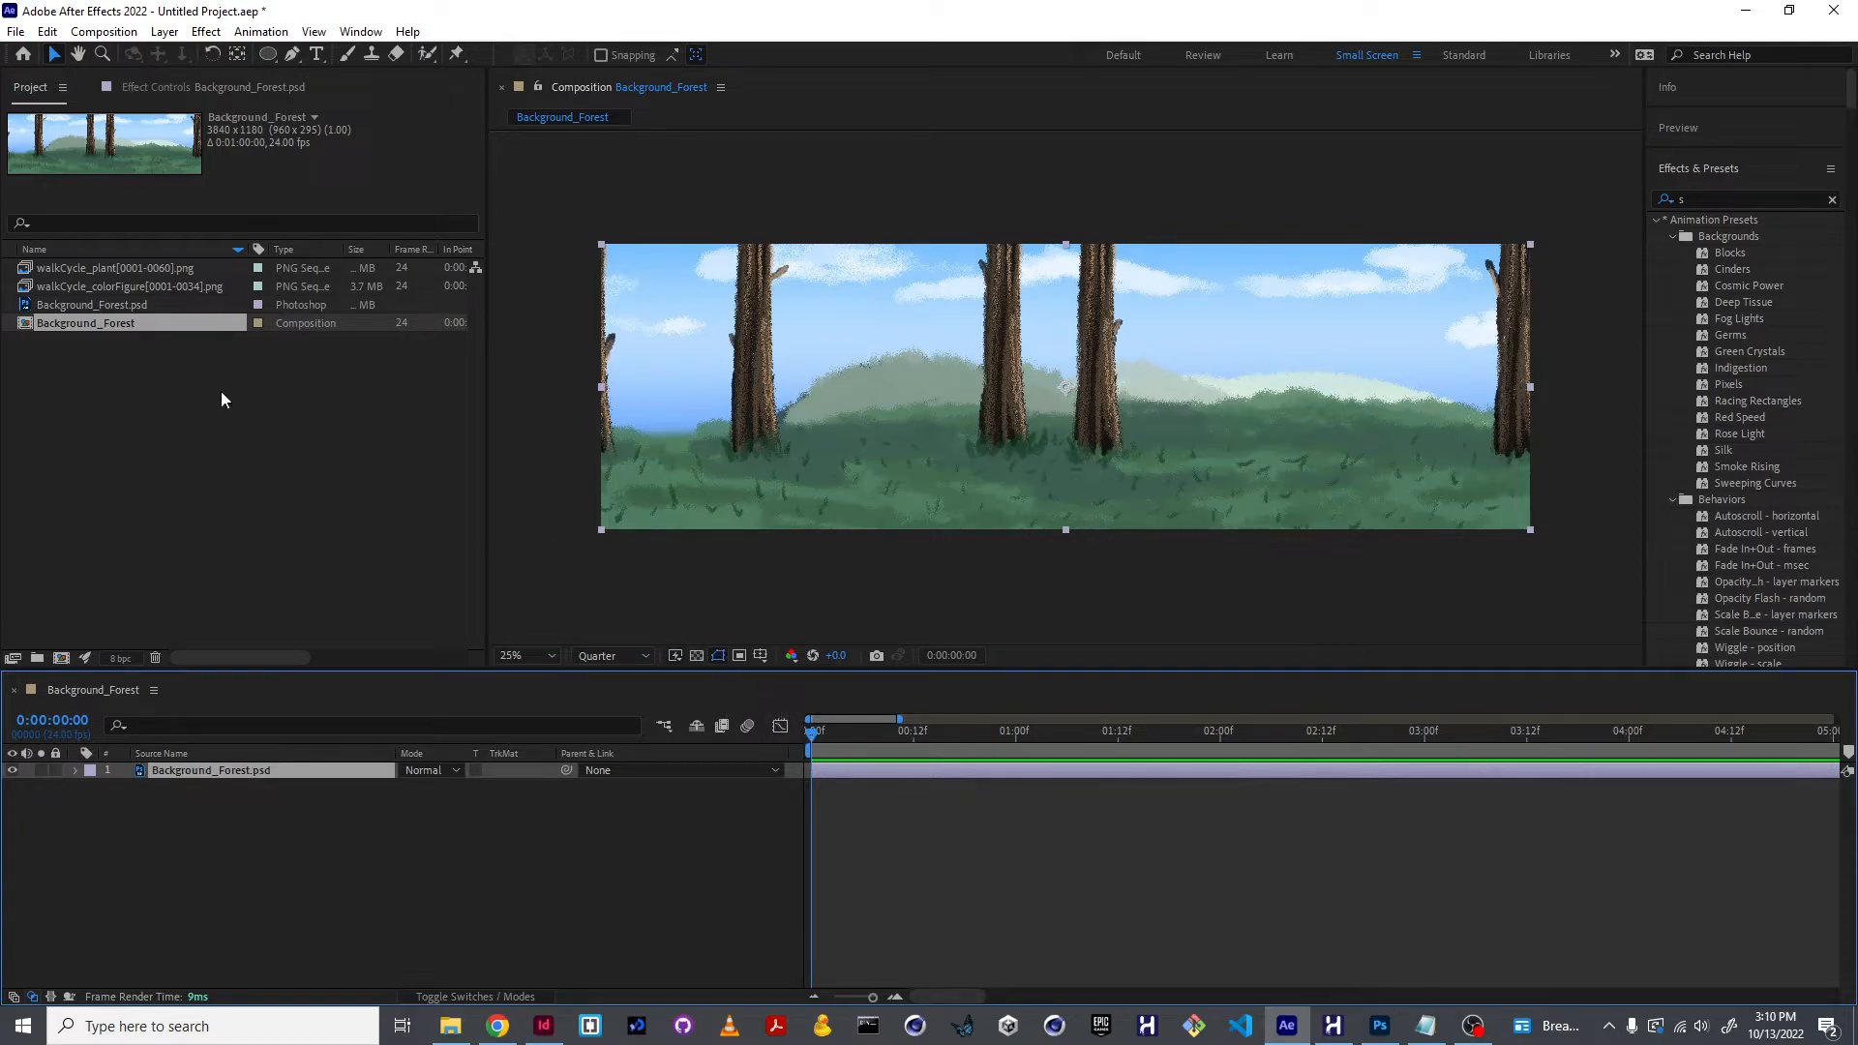
Add the walkCycle_plant sequence above the forest background, shift it toward the left trees, and scrub through its motion
{"action": "left_click", "coordinate": [112, 284]}
{"action": "left_click", "coordinate": [134, 270]}
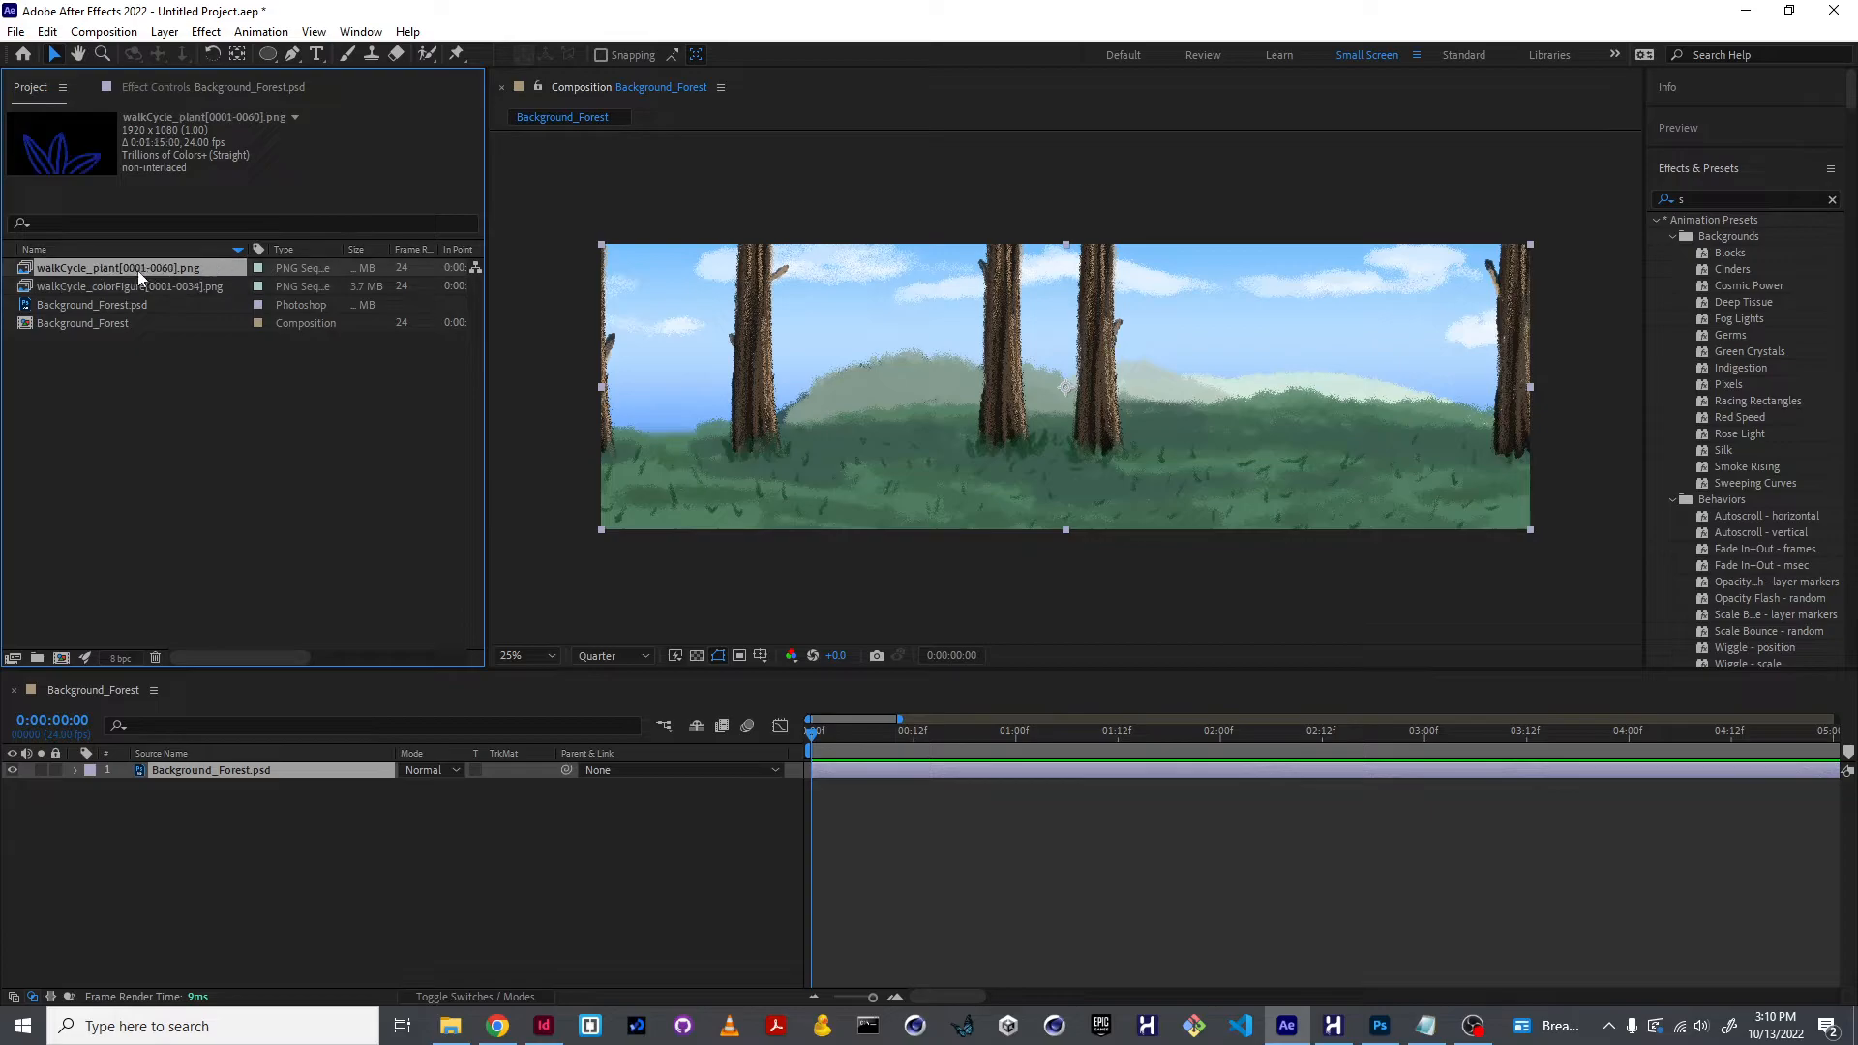
{"action": "left_click_drag", "start_coordinate": [149, 269], "coordinate": [308, 750]}
{"action": "left_click_drag", "start_coordinate": [1025, 486], "coordinate": [812, 445]}
{"action": "left_click", "coordinate": [822, 735]}
{"action": "left_click_drag", "start_coordinate": [824, 740], "coordinate": [1483, 780]}
{"action": "scroll", "coordinate": [1480, 780], "scroll_direction": "down", "scroll_amount": 10}
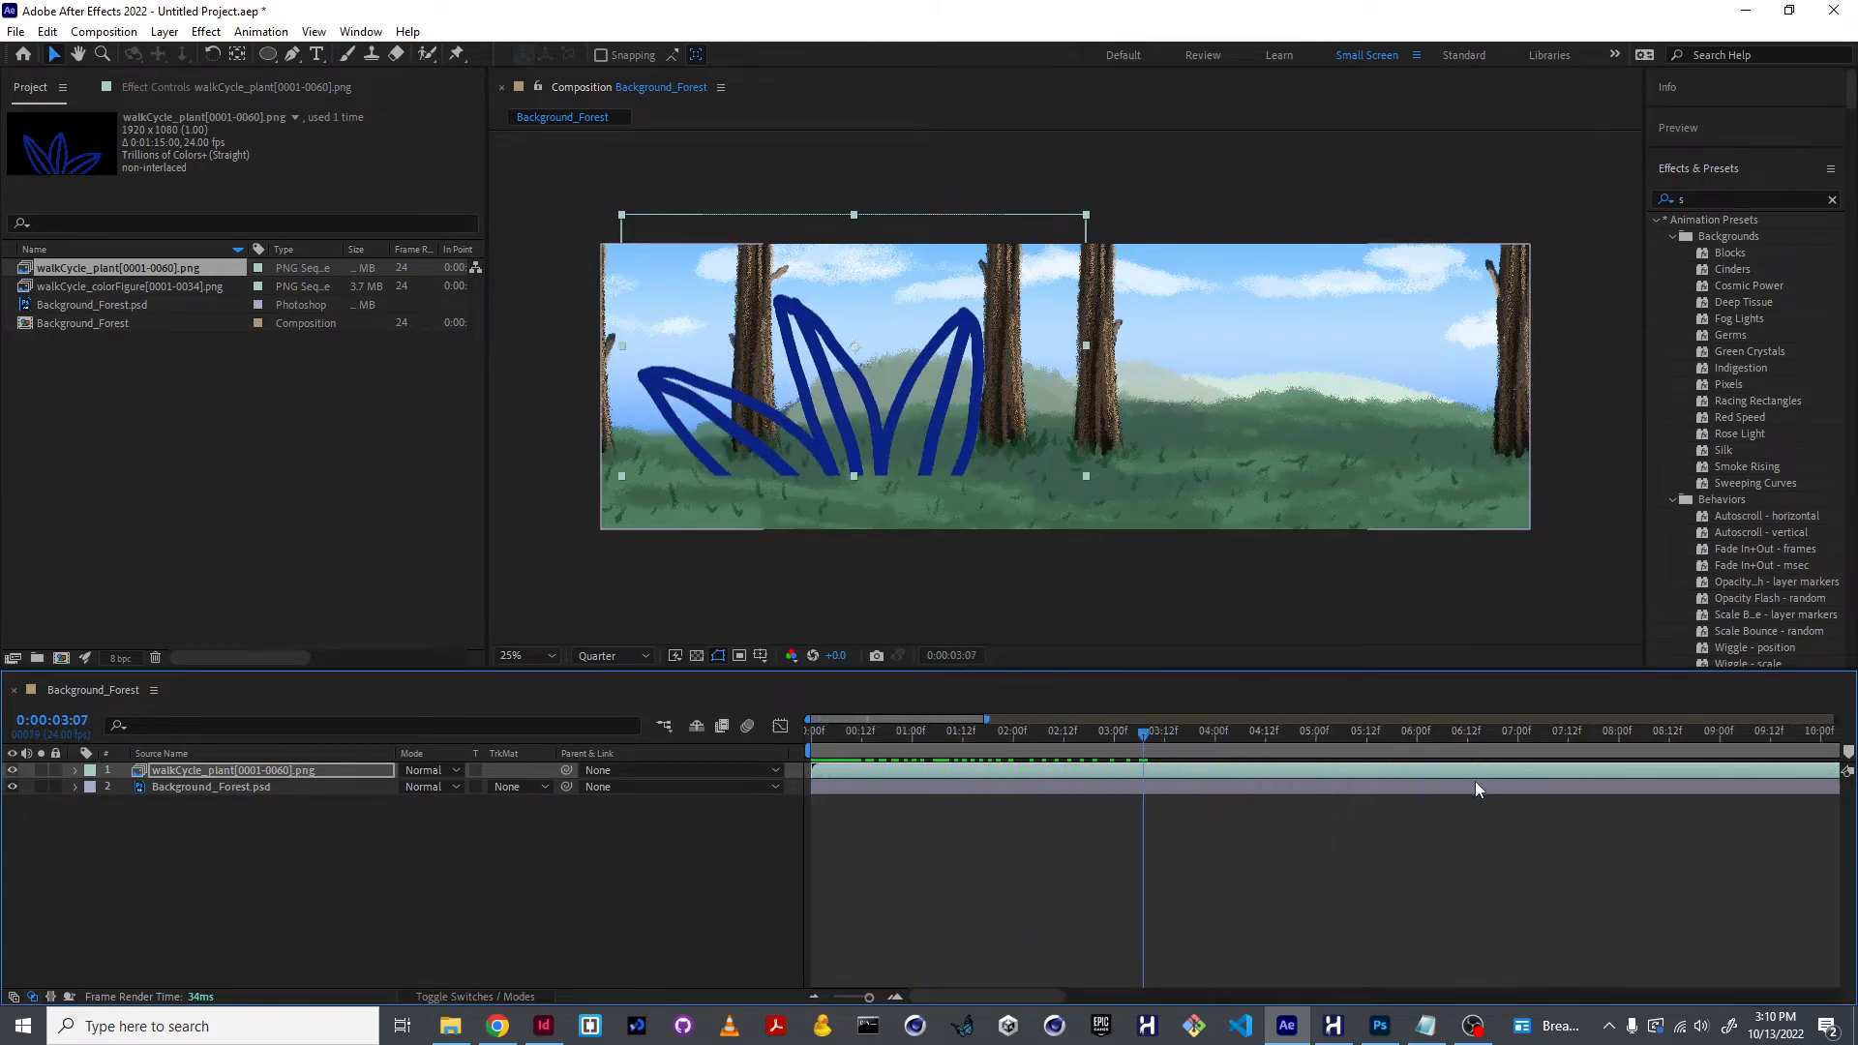
{"action": "left_click_drag", "start_coordinate": [1152, 736], "coordinate": [1064, 755]}
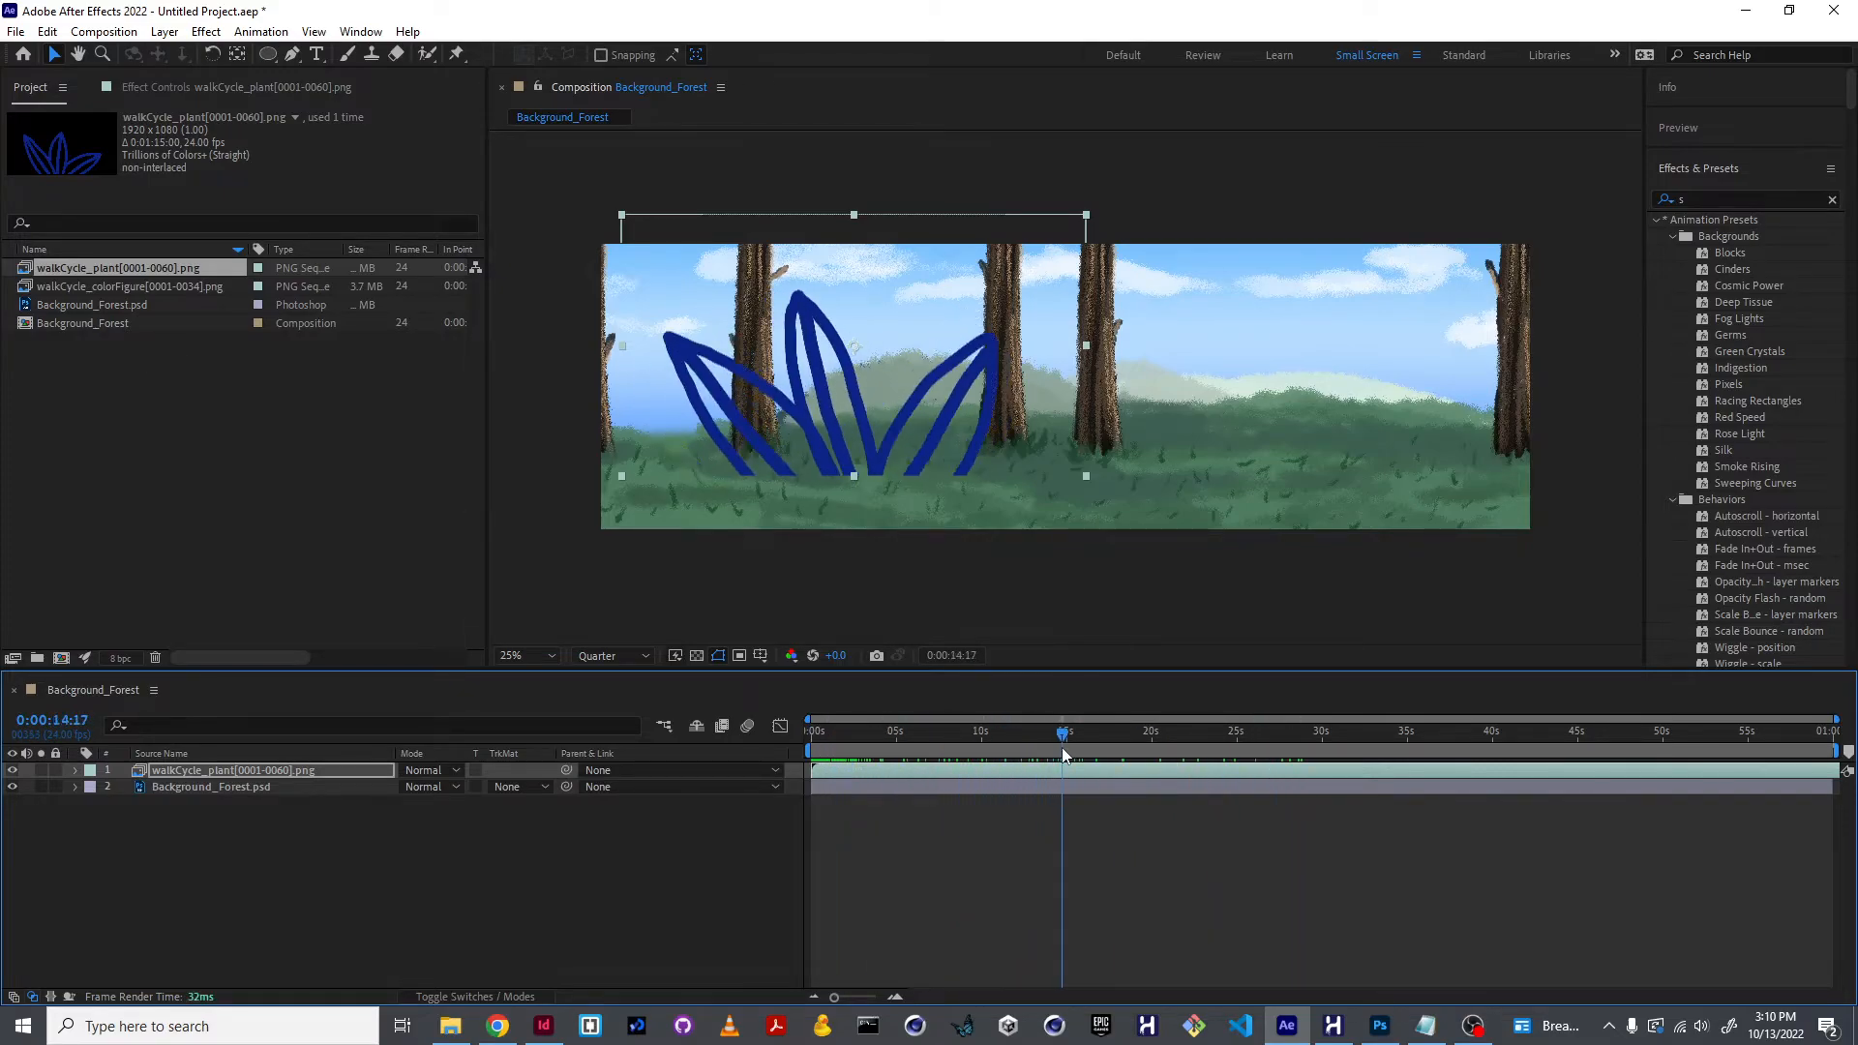
Scale the plant layer down and duplicate it four times, placing the small plants in varied sizes around the tree bases
{"action": "left_click_drag", "start_coordinate": [1088, 220], "coordinate": [943, 295]}
{"action": "left_click_drag", "start_coordinate": [859, 393], "coordinate": [798, 446]}
{"action": "left_click_drag", "start_coordinate": [882, 347], "coordinate": [1458, 442]}
{"action": "key", "text": "ctrl+d"}
{"action": "key", "text": "ctrl+d"}
{"action": "key", "text": "ctrl+d"}
{"action": "key", "text": "ctrl+d"}
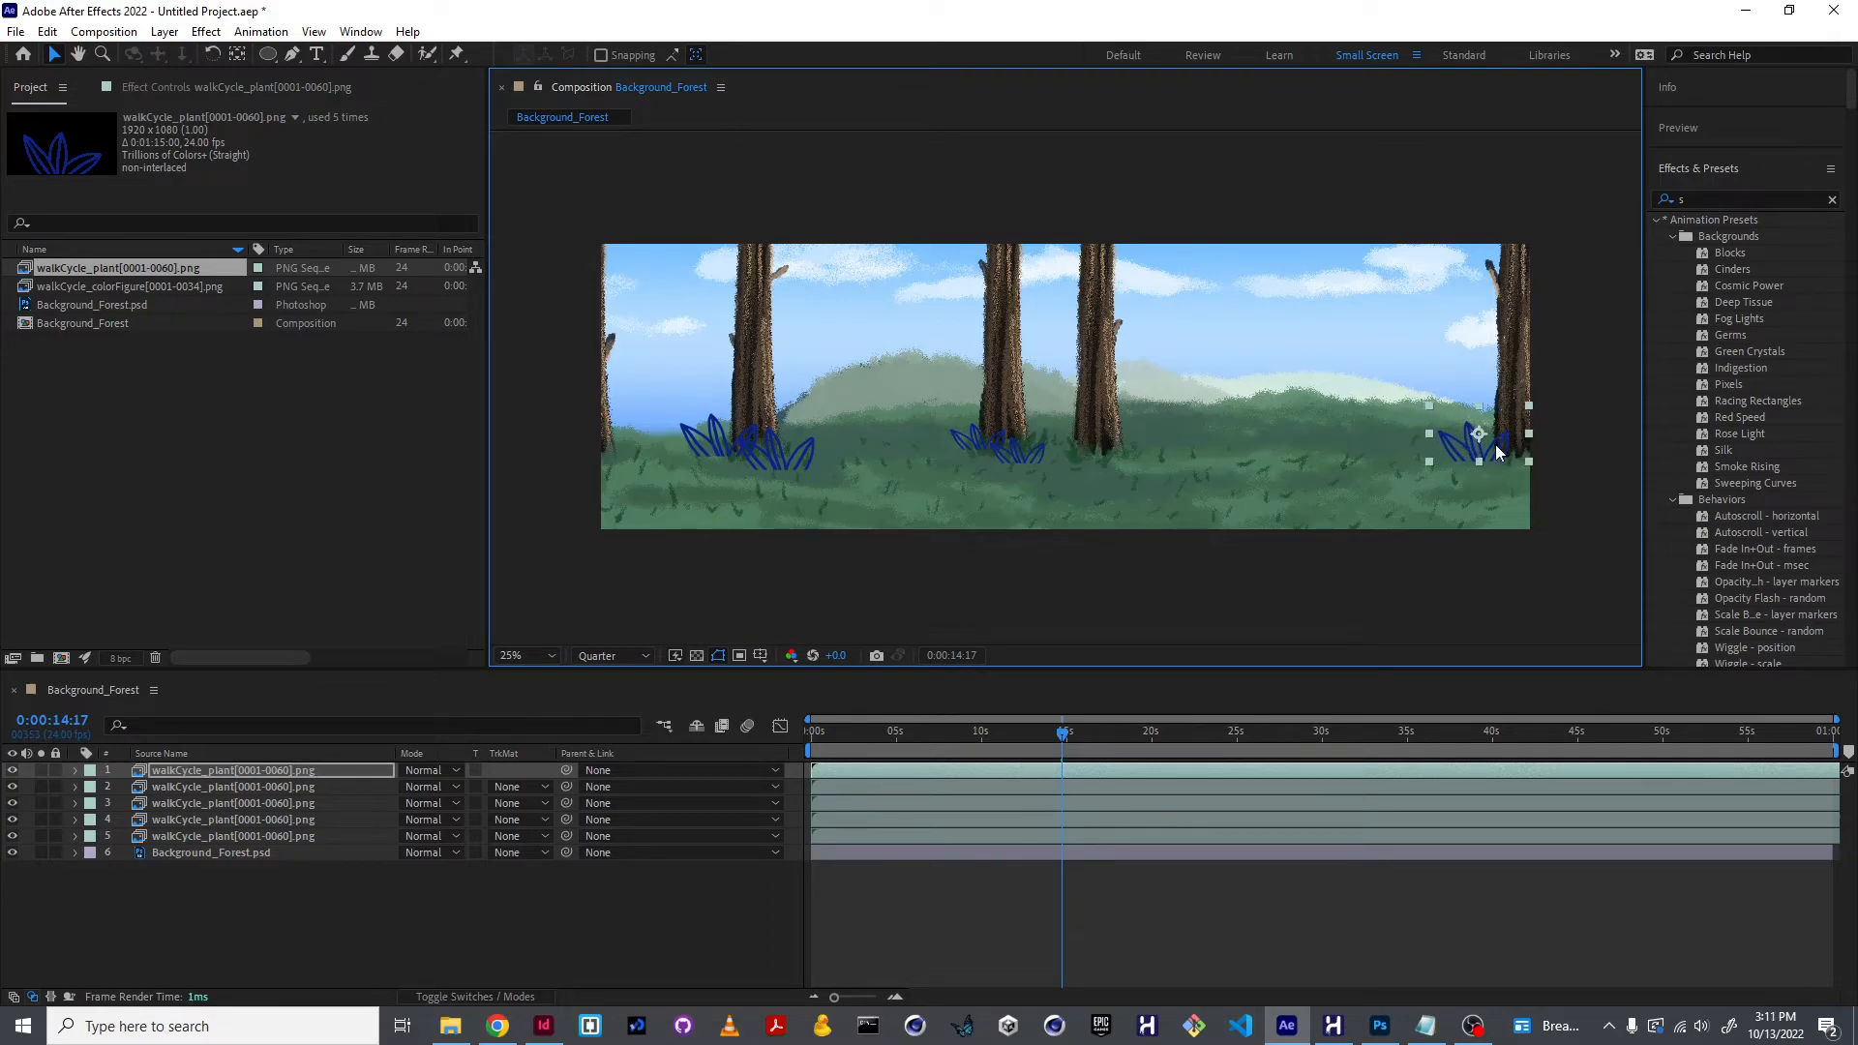
Apply a Fill effect to the plant beside the far-right tree and set its color to white (FFFFFF)
{"action": "left_click", "coordinate": [1664, 198]}
{"action": "type", "text": "fill"}
{"action": "left_click", "coordinate": [1665, 199]}
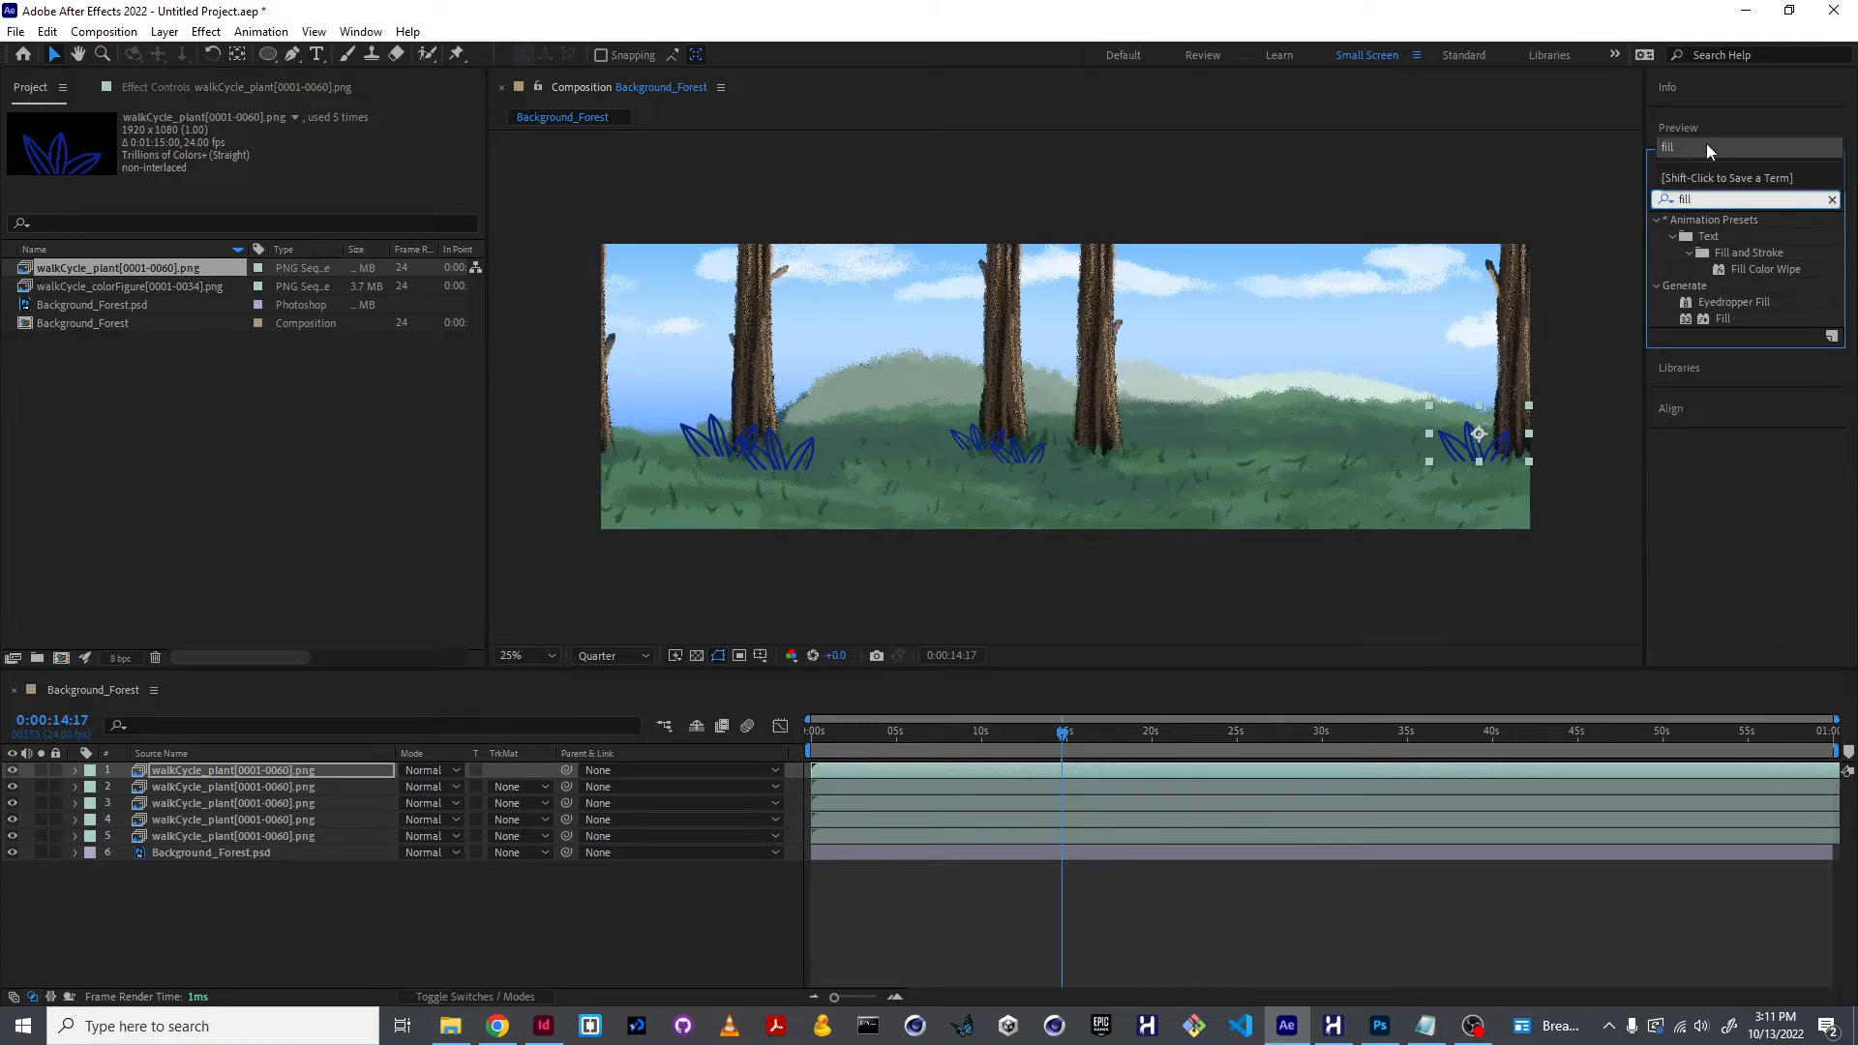
{"action": "left_click_drag", "start_coordinate": [1722, 318], "coordinate": [1476, 445]}
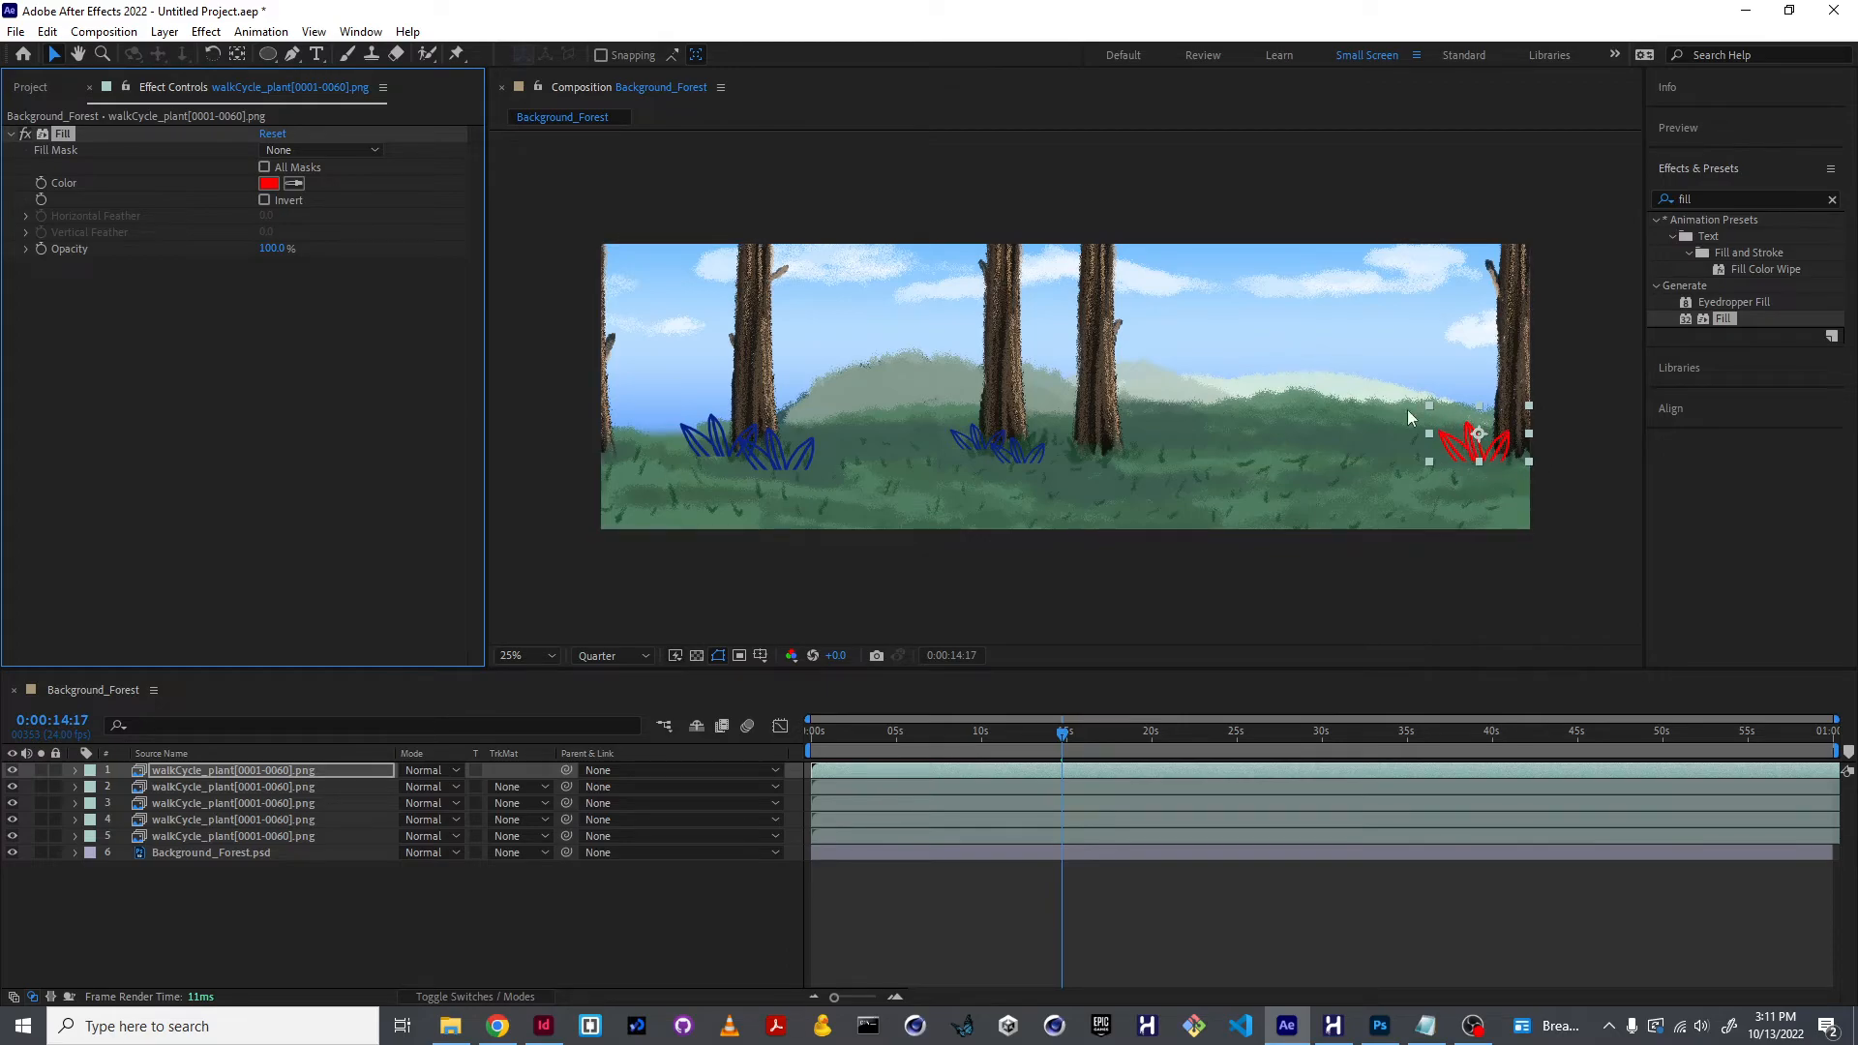
{"action": "left_click", "coordinate": [269, 183]}
{"action": "left_click", "coordinate": [749, 514]}
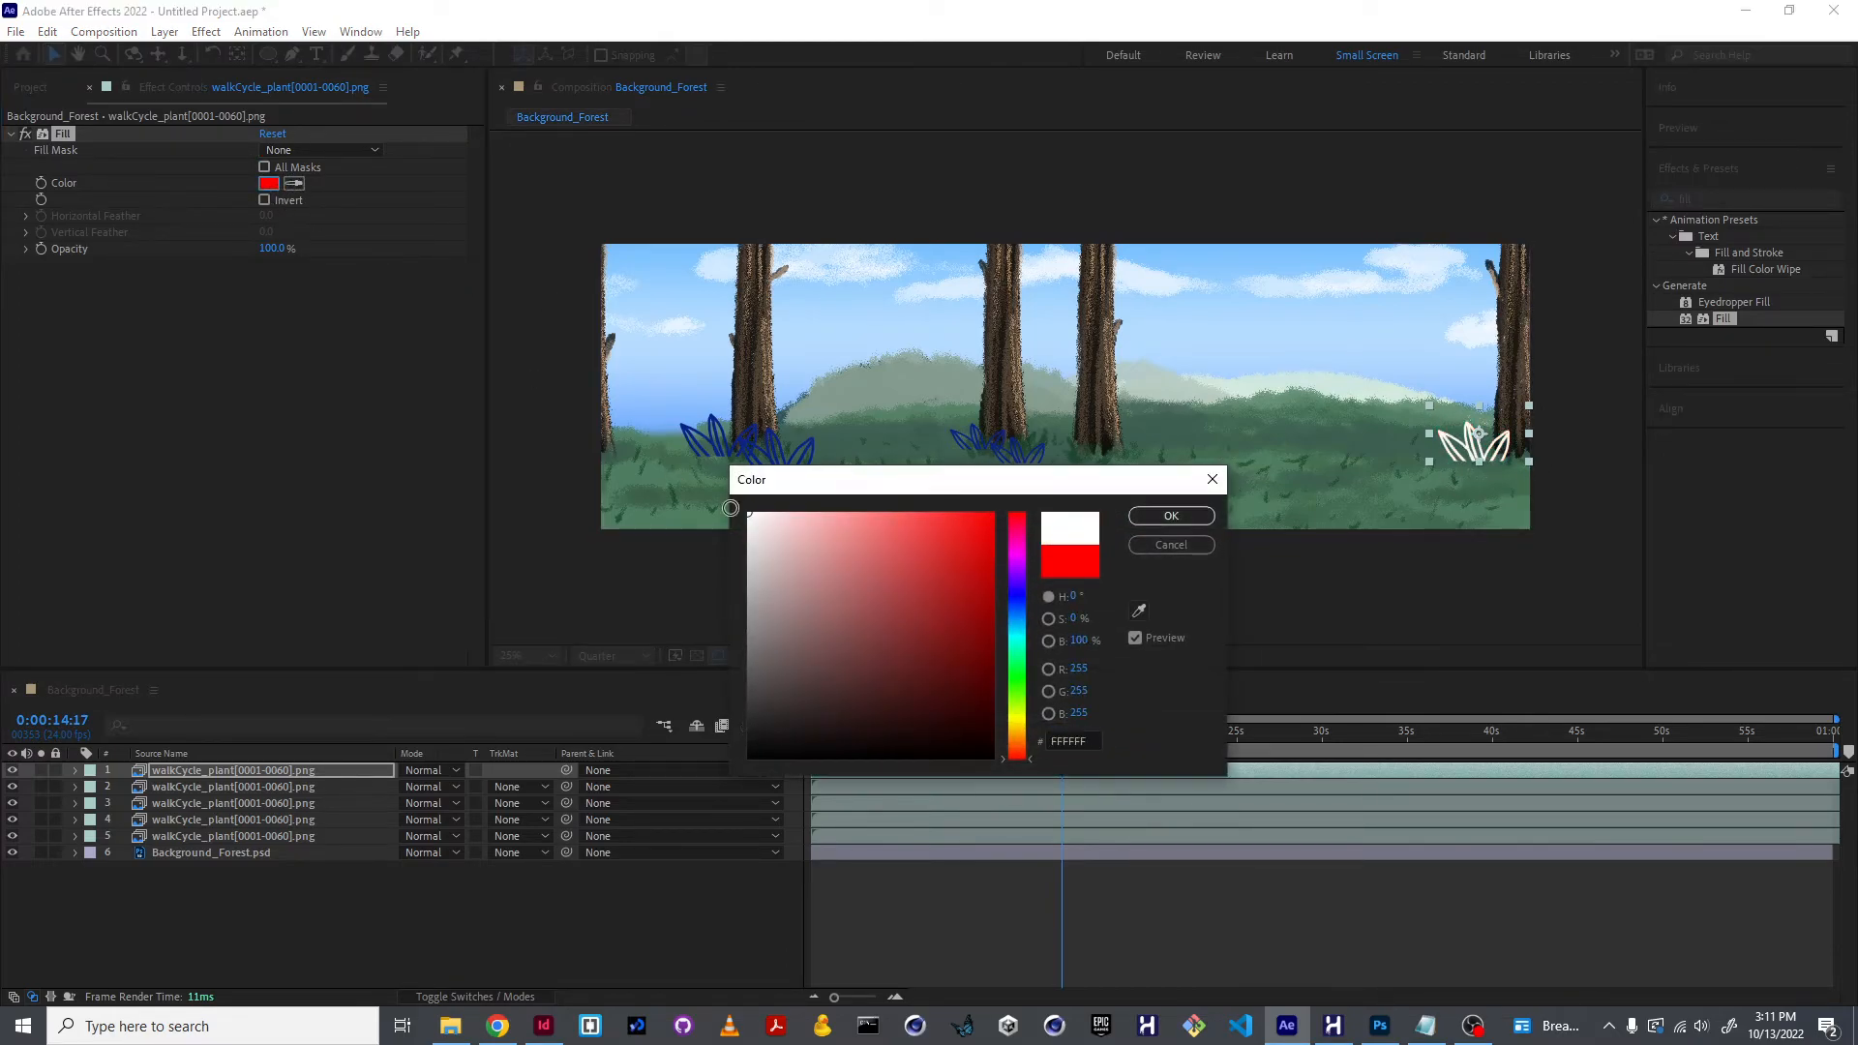
{"action": "left_click", "coordinate": [1171, 516]}
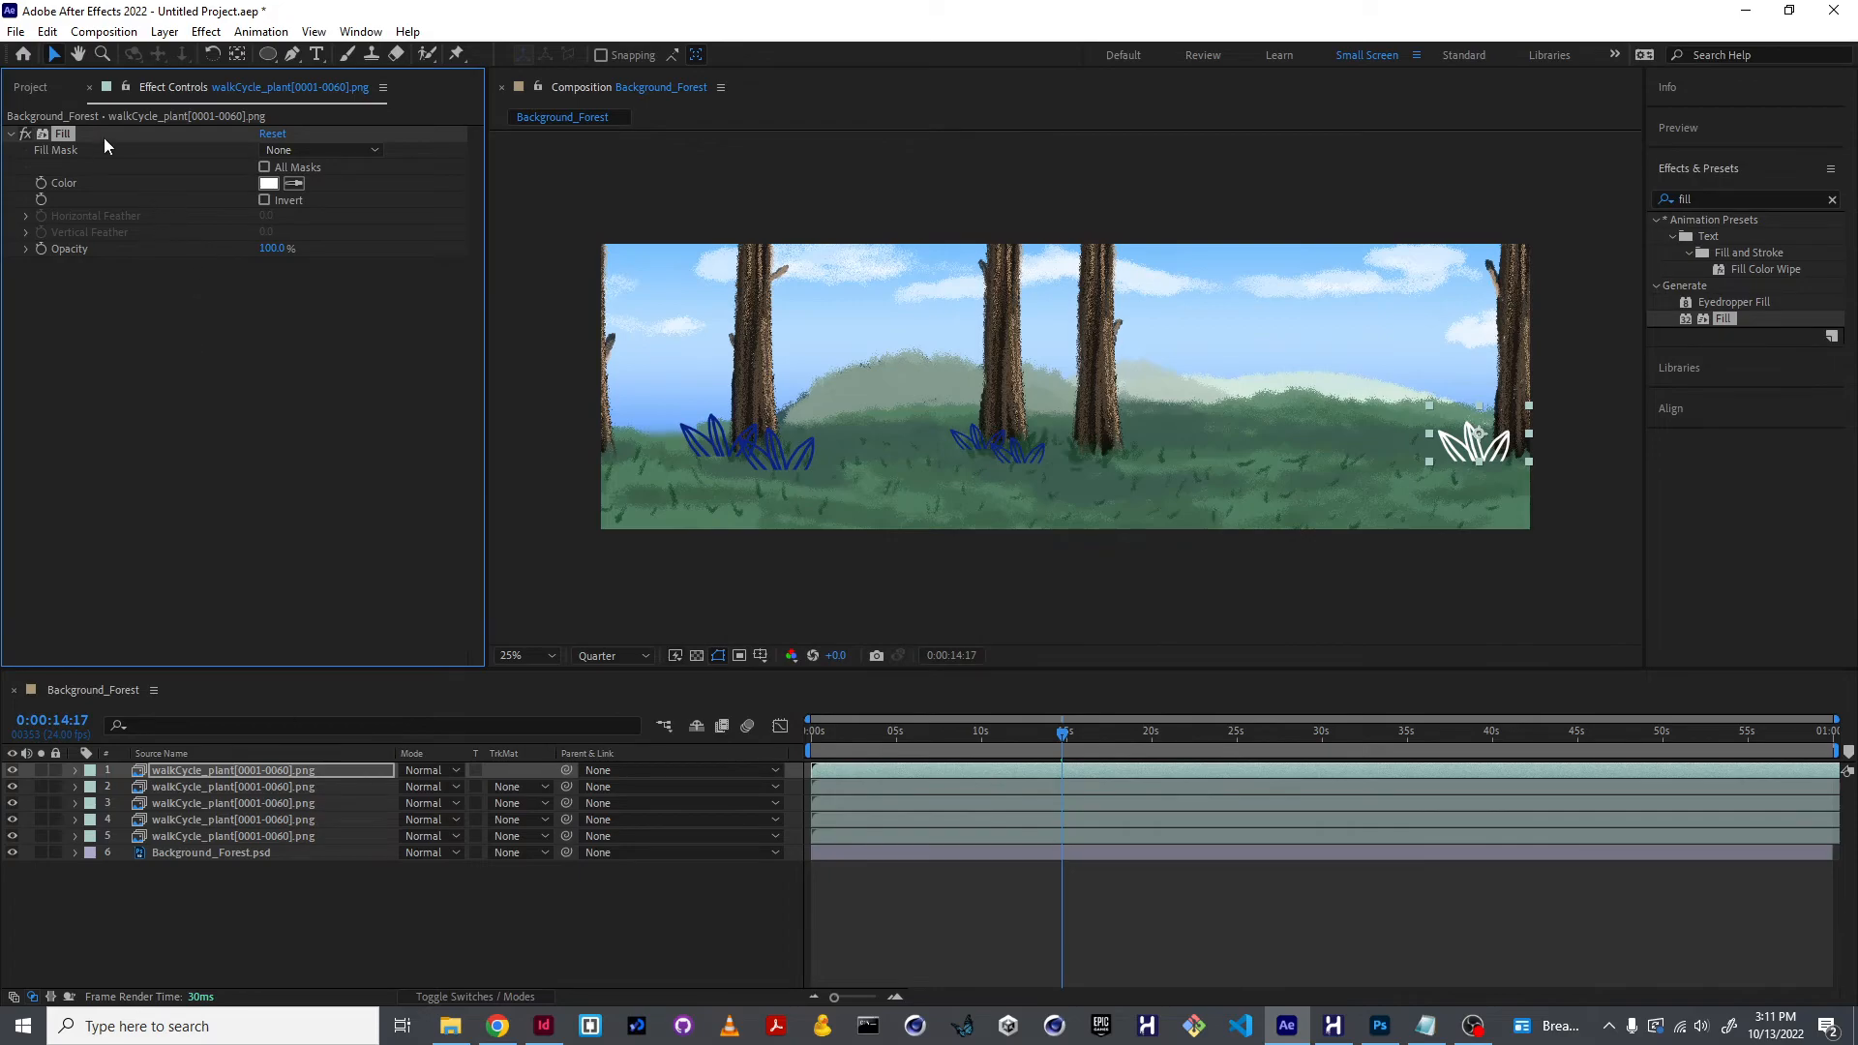
Copy the white Fill effect onto the other four plant layers
{"action": "left_click", "coordinate": [207, 784]}
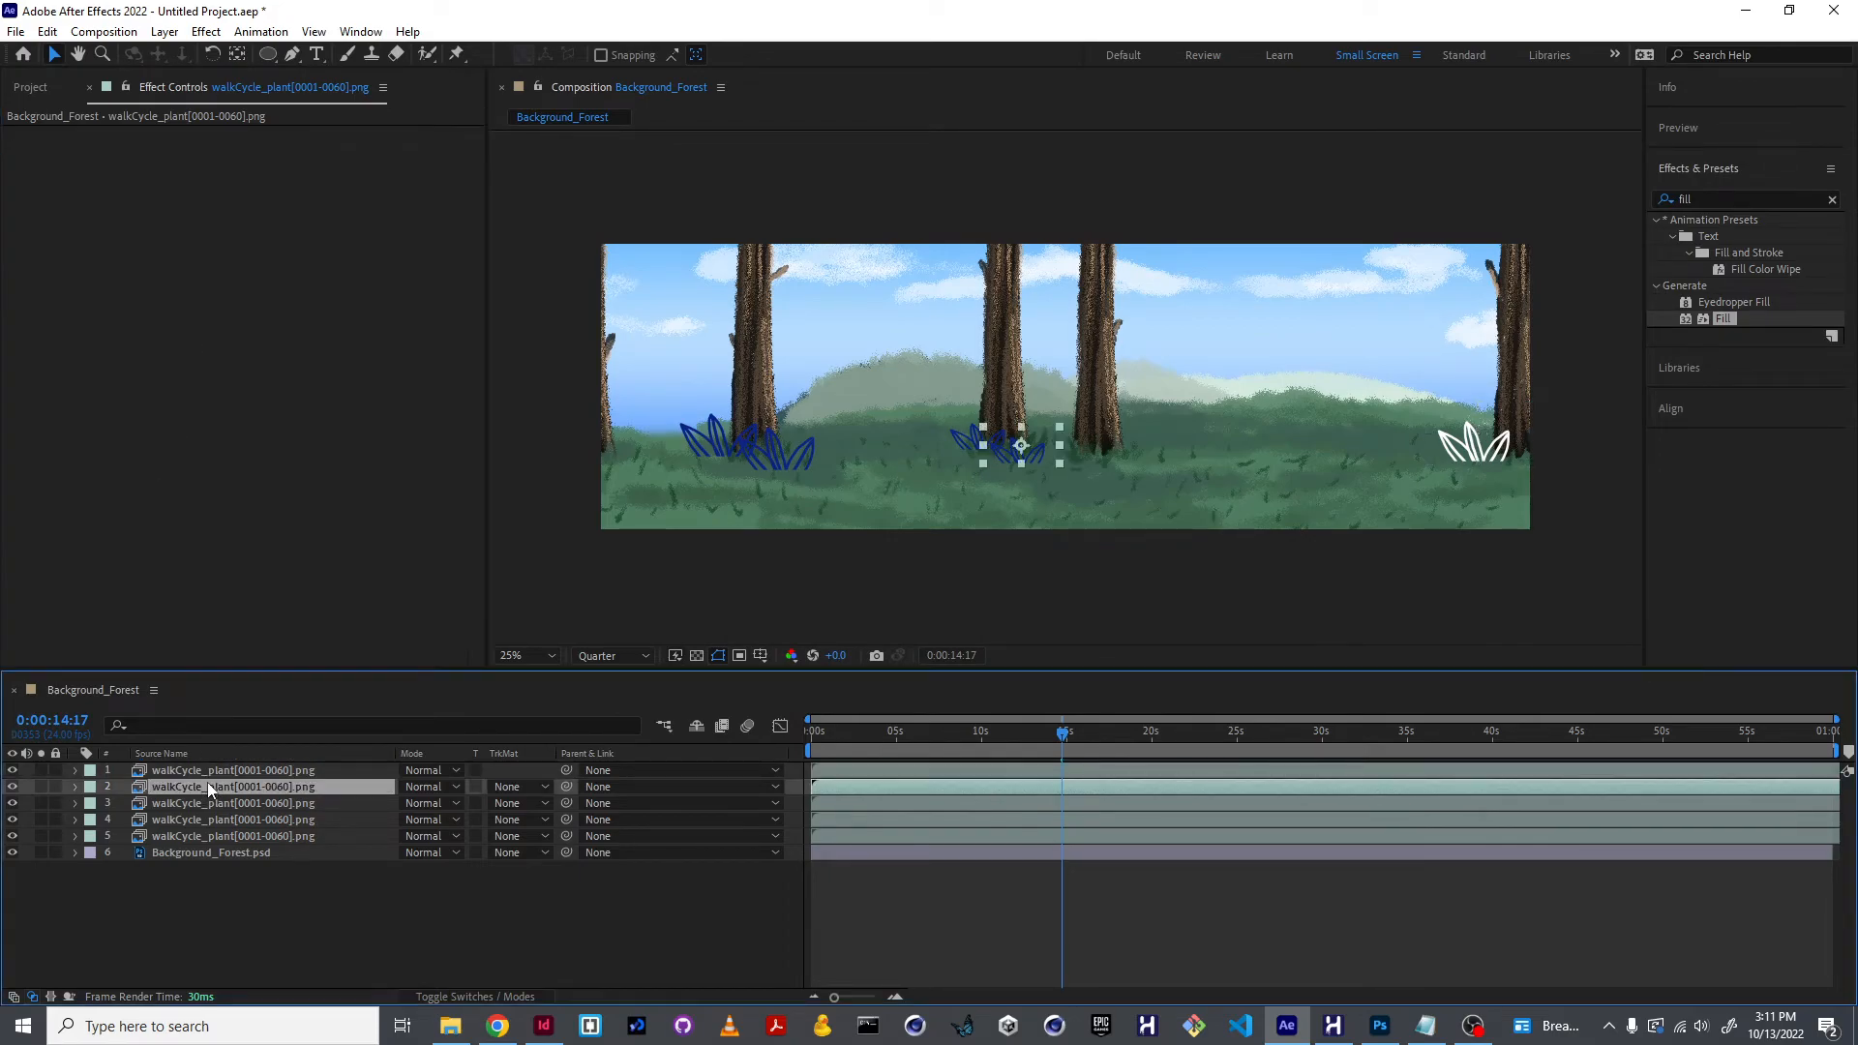
{"action": "left_click", "coordinate": [209, 832], "text": "shift"}
{"action": "key", "text": "ctrl+v"}
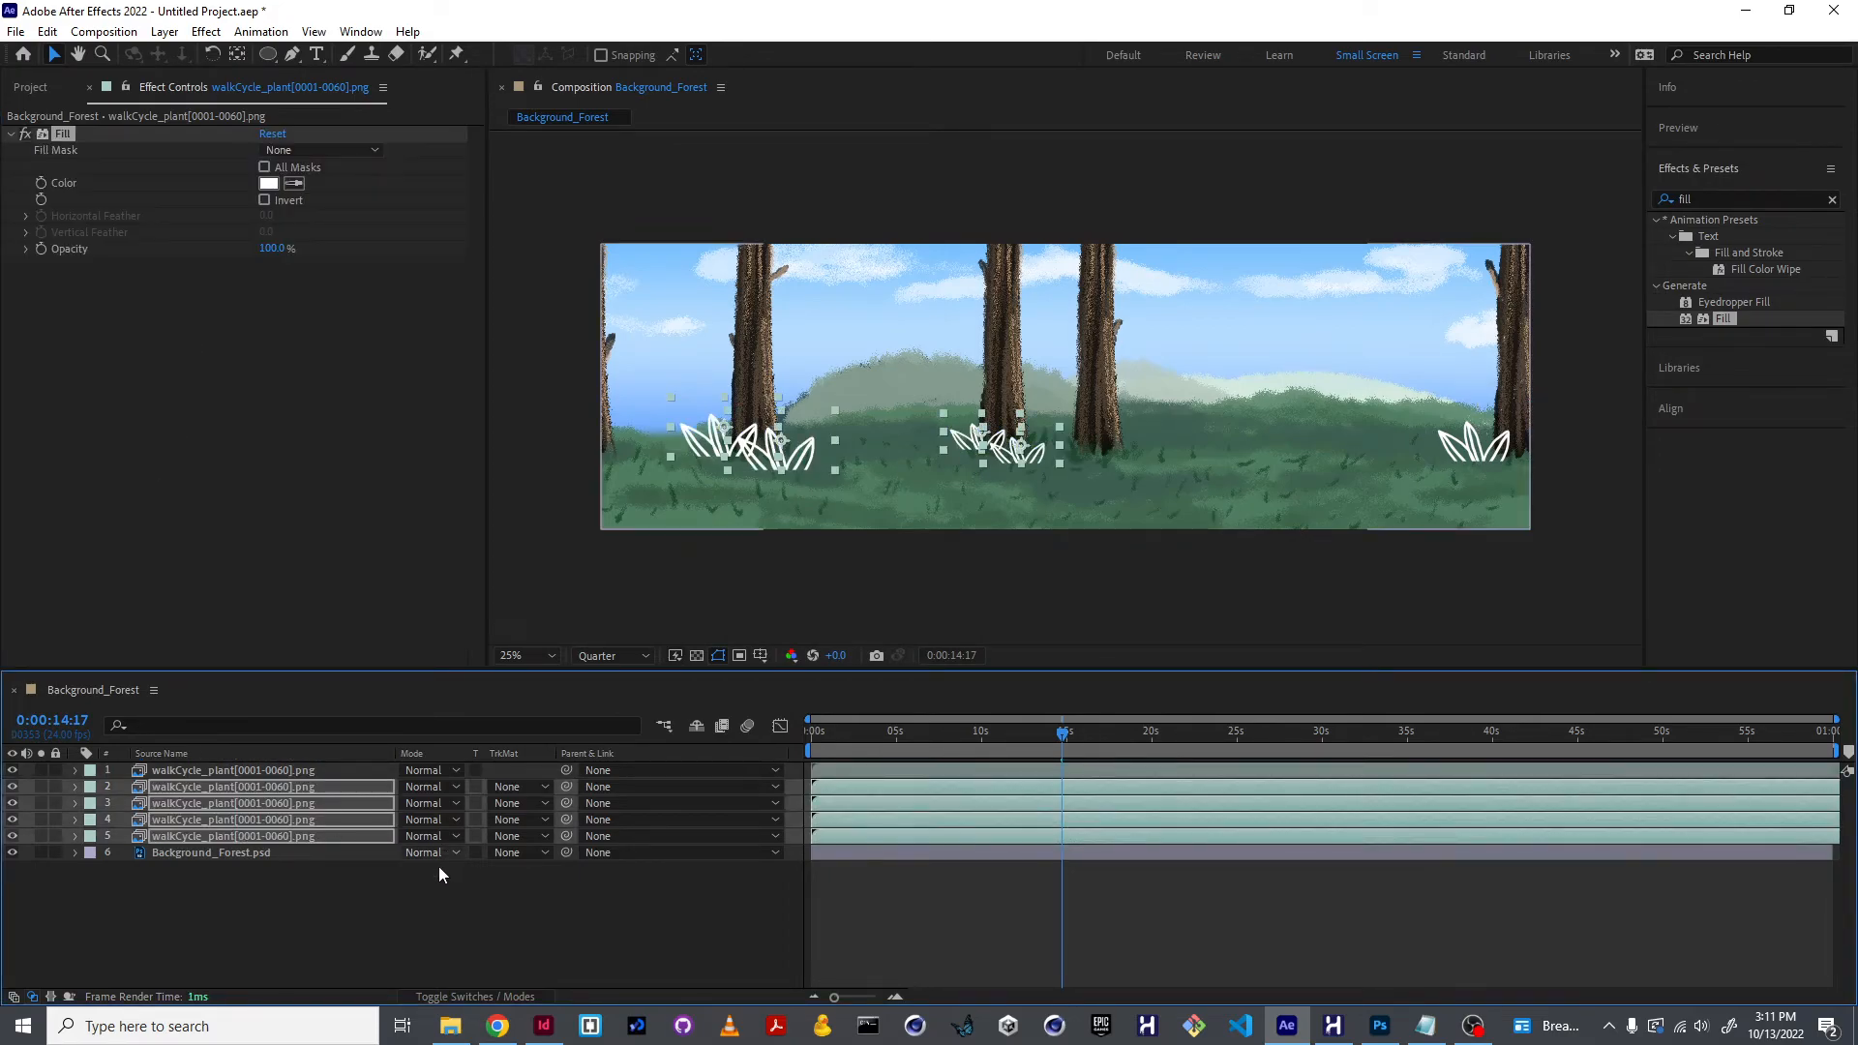
{"action": "left_click", "coordinate": [433, 892]}
Set the opacity of all five plant layers to 50% and preview the composition from the start
{"action": "left_click", "coordinate": [289, 771]}
{"action": "left_click", "coordinate": [288, 836], "text": "shift"}
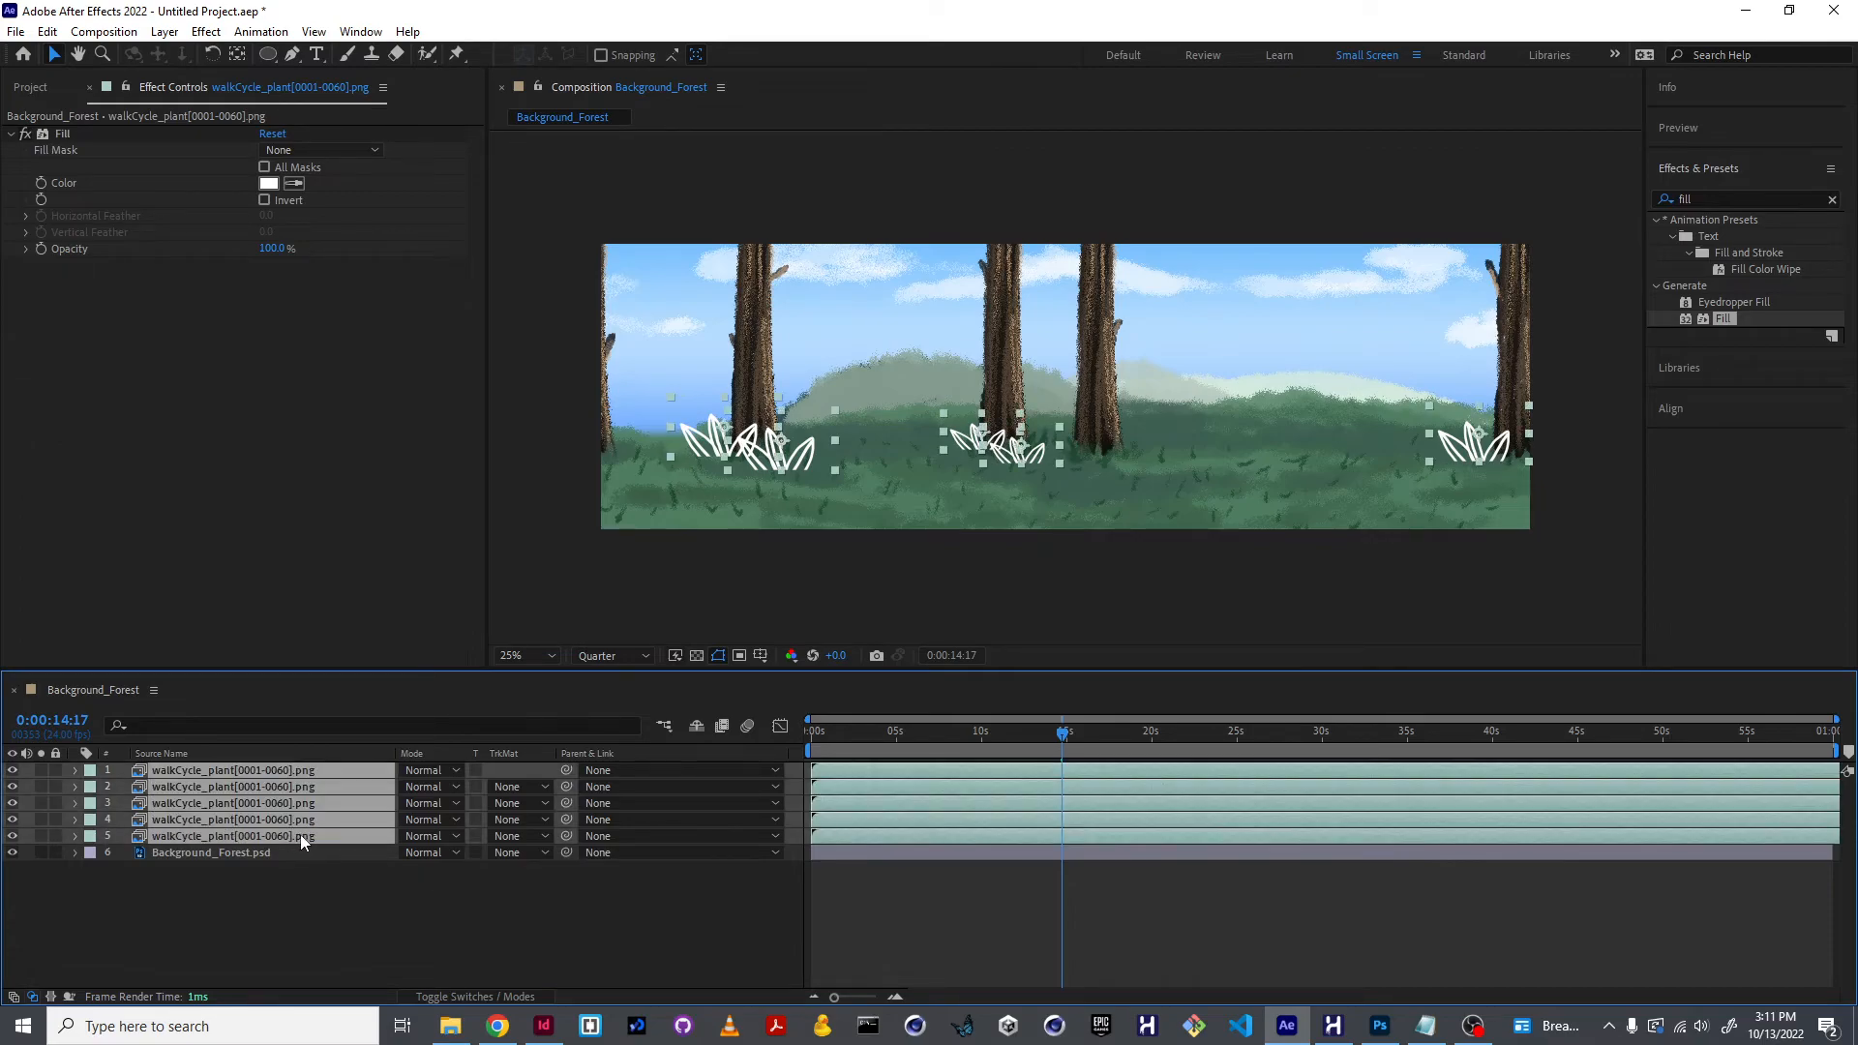
{"action": "key", "text": "t"}
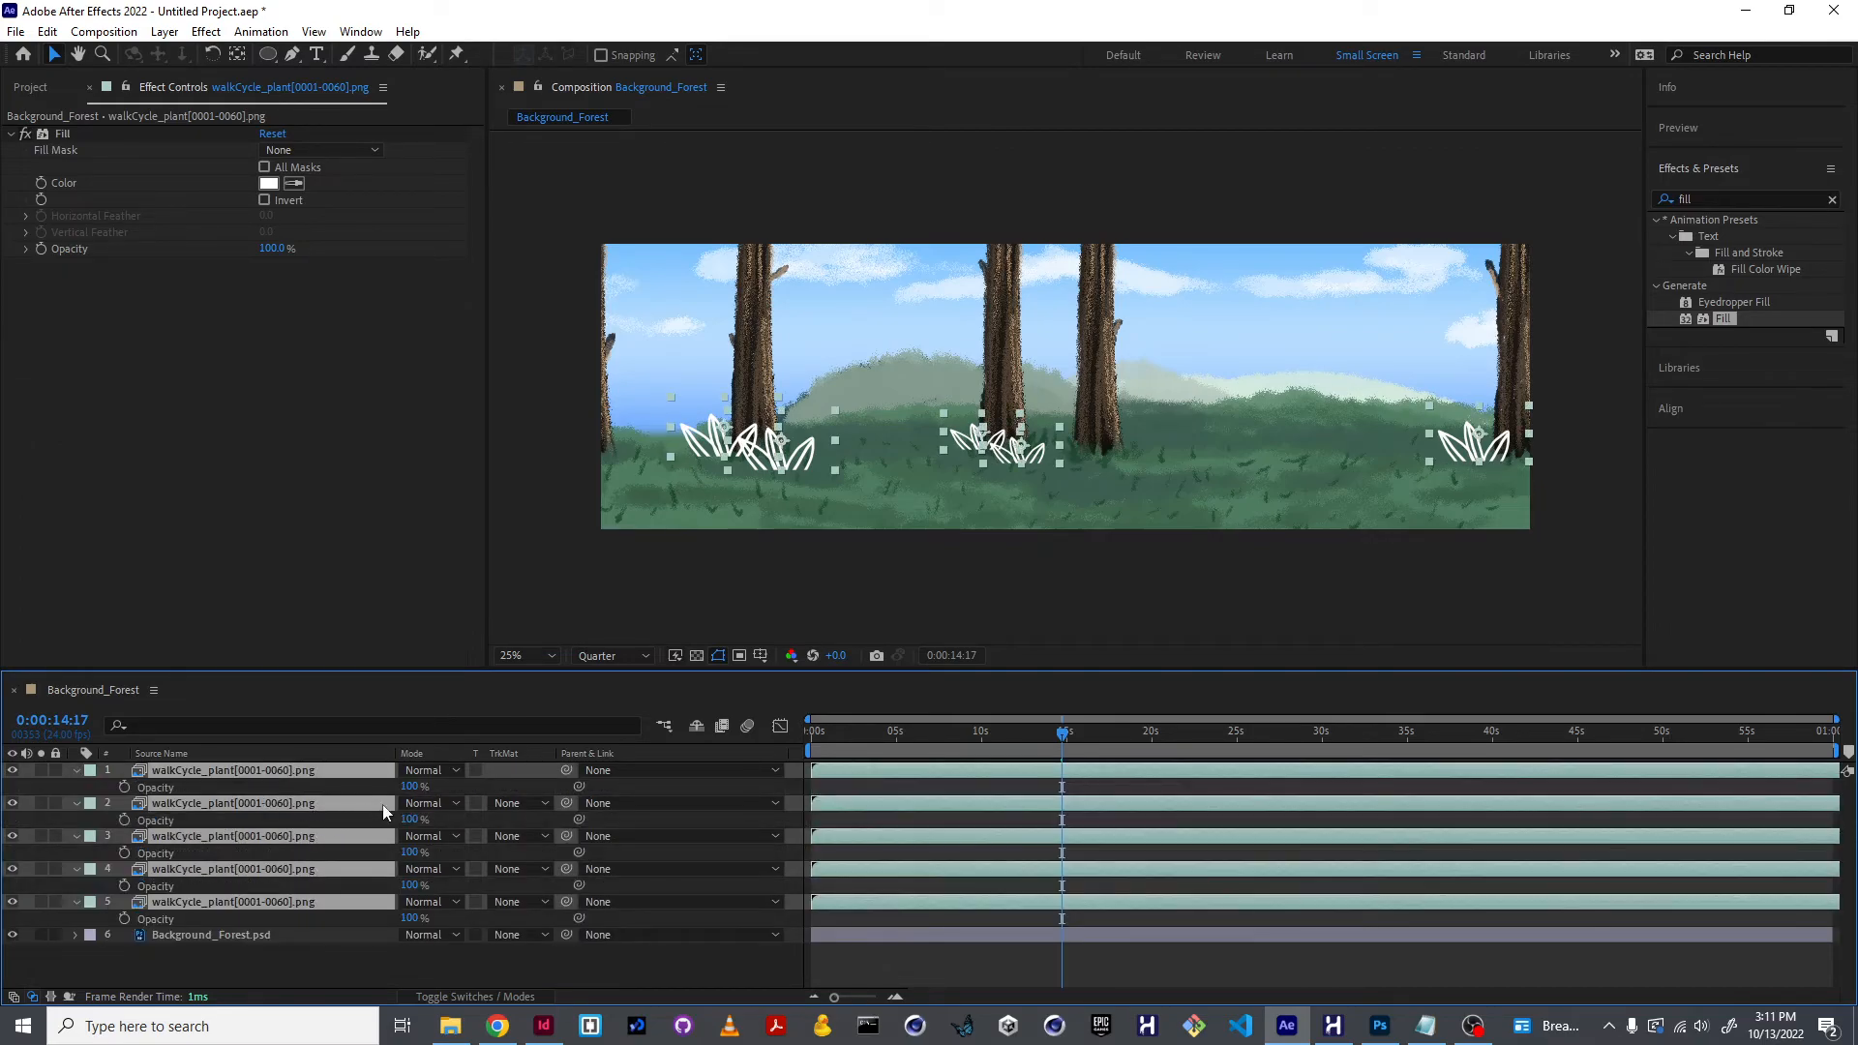
{"action": "left_click_drag", "start_coordinate": [403, 786], "coordinate": [363, 788]}
{"action": "left_click_drag", "start_coordinate": [847, 732], "coordinate": [711, 730]}
{"action": "key", "text": "space"}
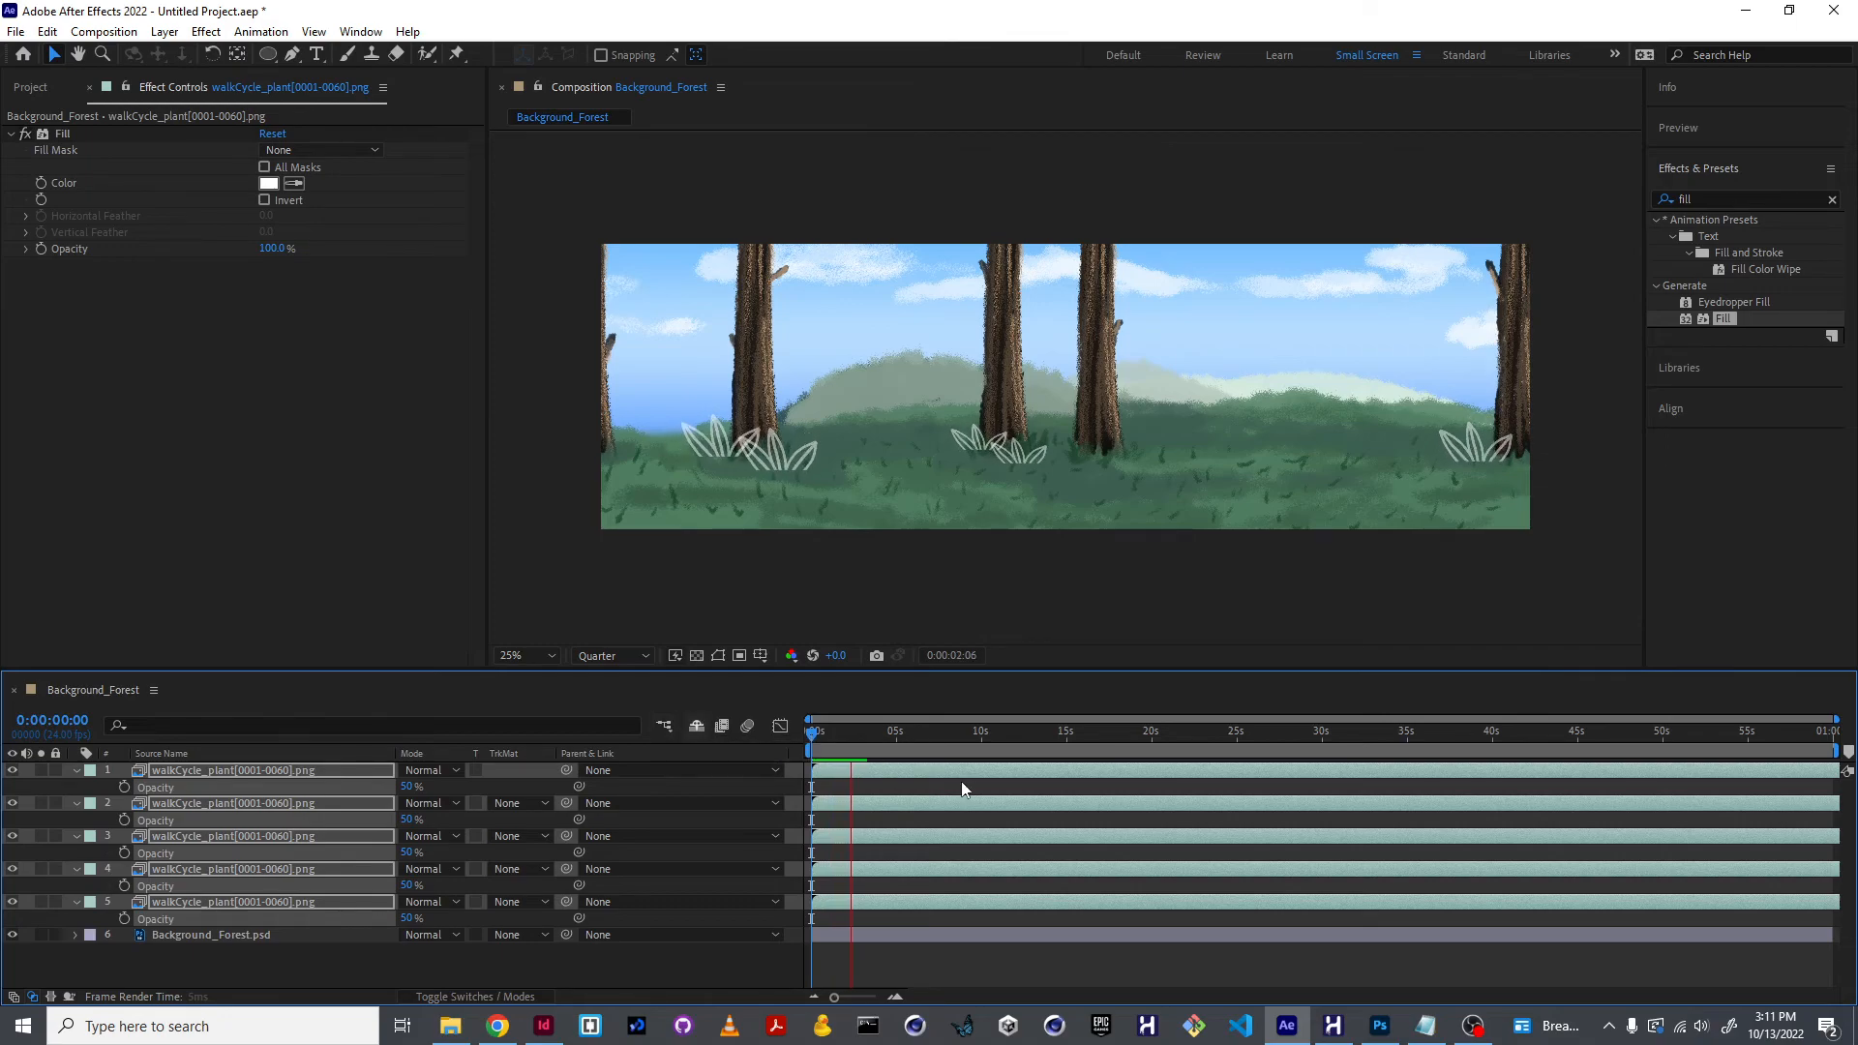
Offset plant layers 2 through 5 to start earlier by differing amounts, and preview the staggered plant motion from the start
{"action": "left_click", "coordinate": [977, 805]}
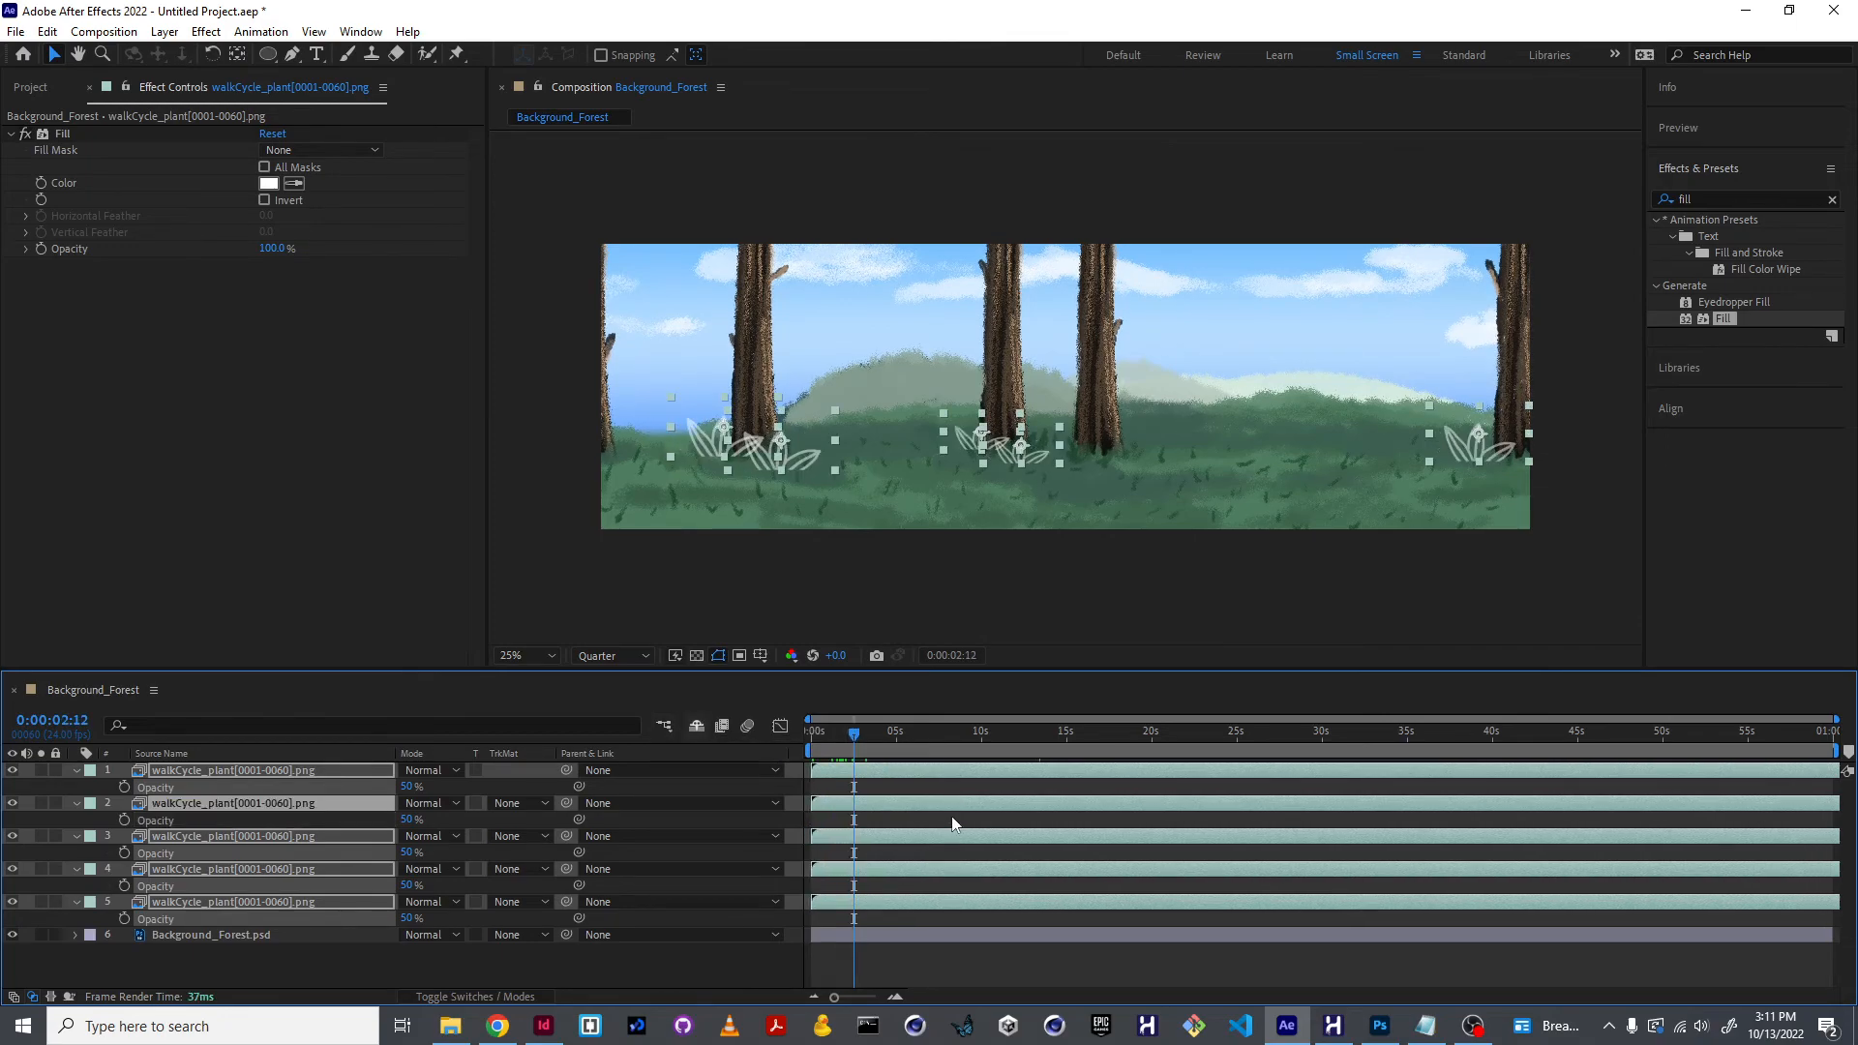
{"action": "left_click", "coordinate": [919, 788]}
{"action": "left_click", "coordinate": [896, 804]}
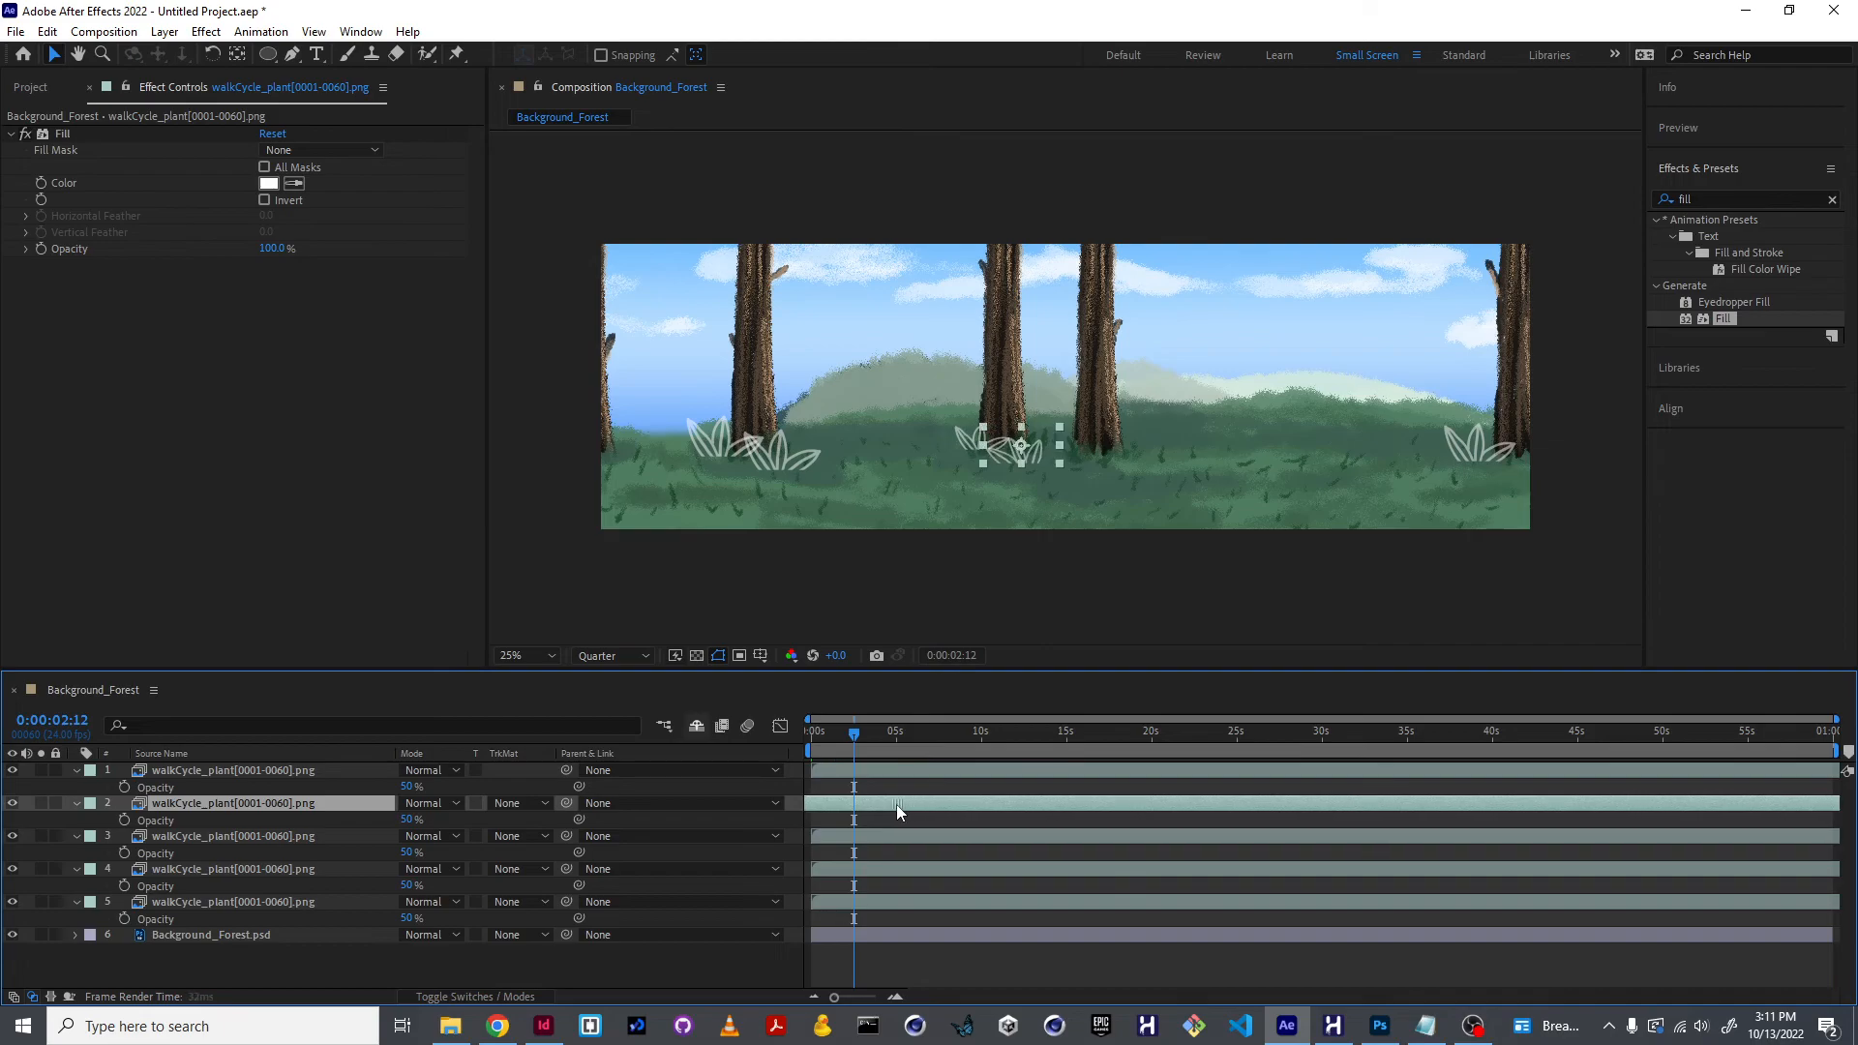
{"action": "left_click", "coordinate": [904, 838]}
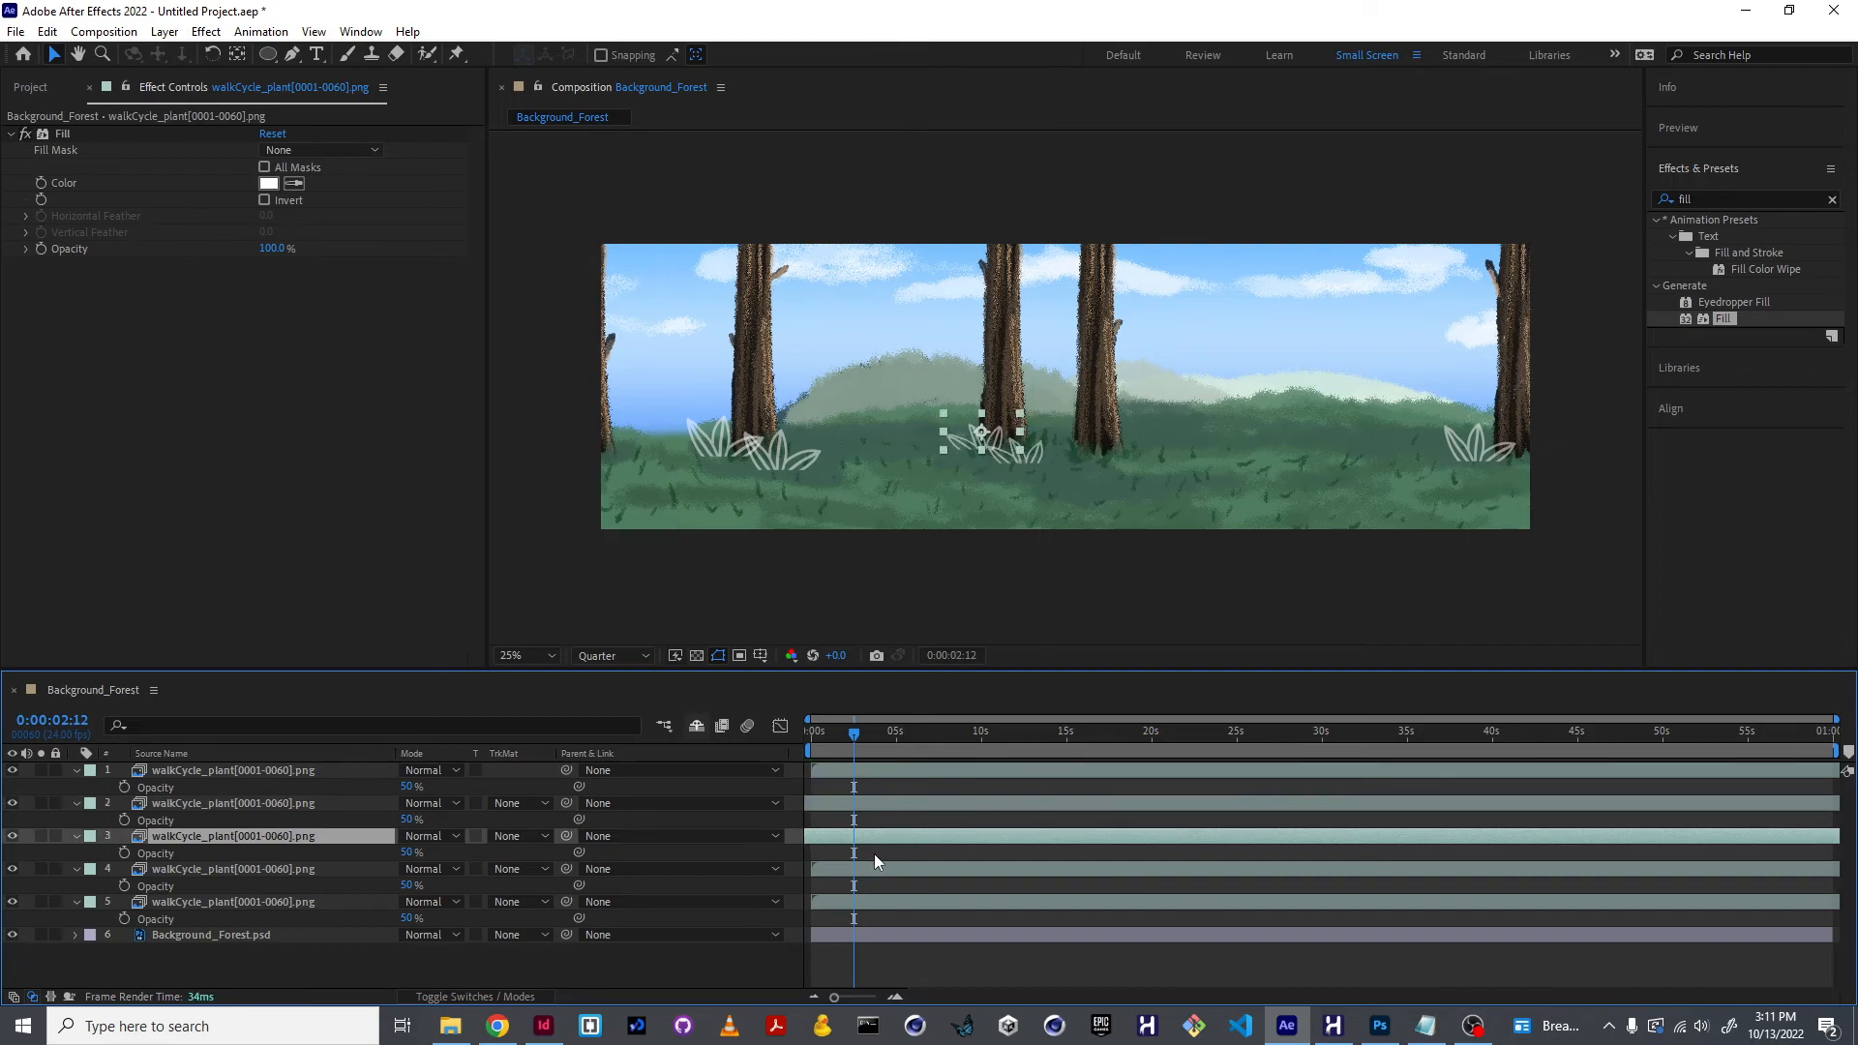
{"action": "left_click", "coordinate": [876, 868]}
{"action": "left_click", "coordinate": [898, 900]}
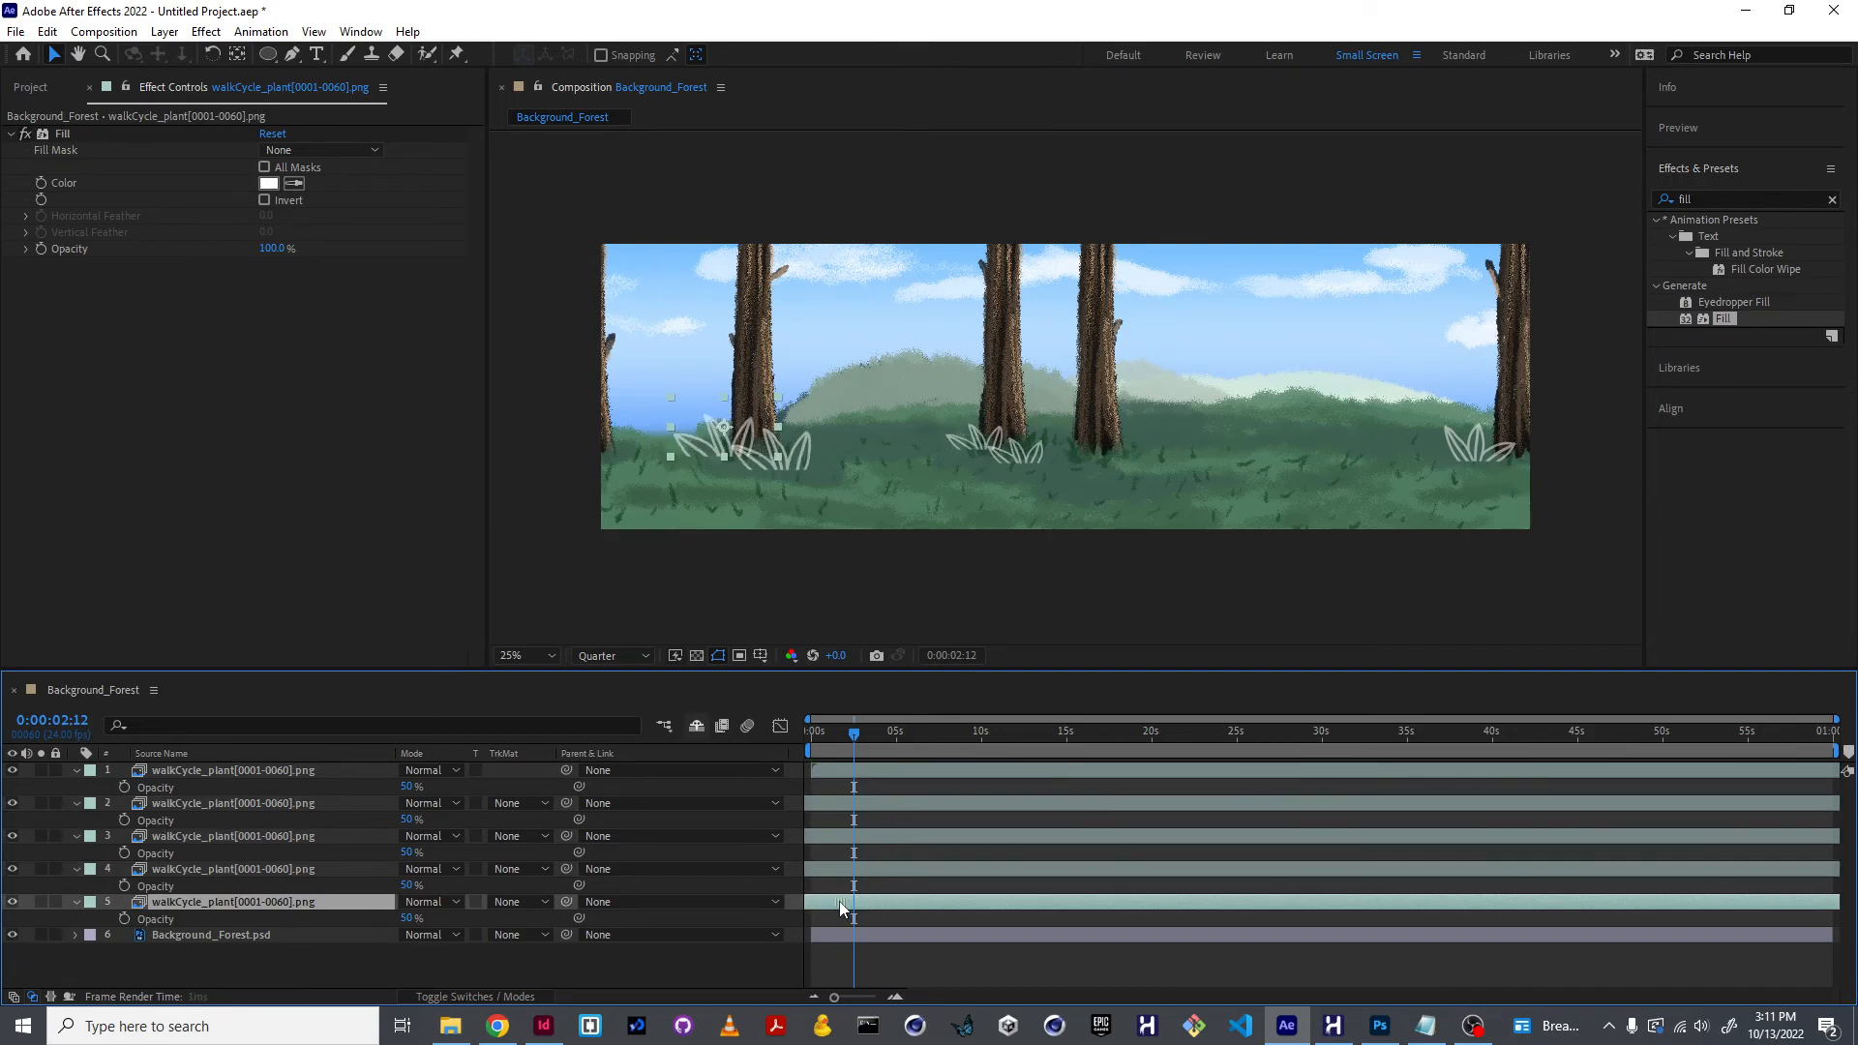
{"action": "left_click_drag", "start_coordinate": [841, 732], "coordinate": [785, 728]}
{"action": "key", "text": "space"}
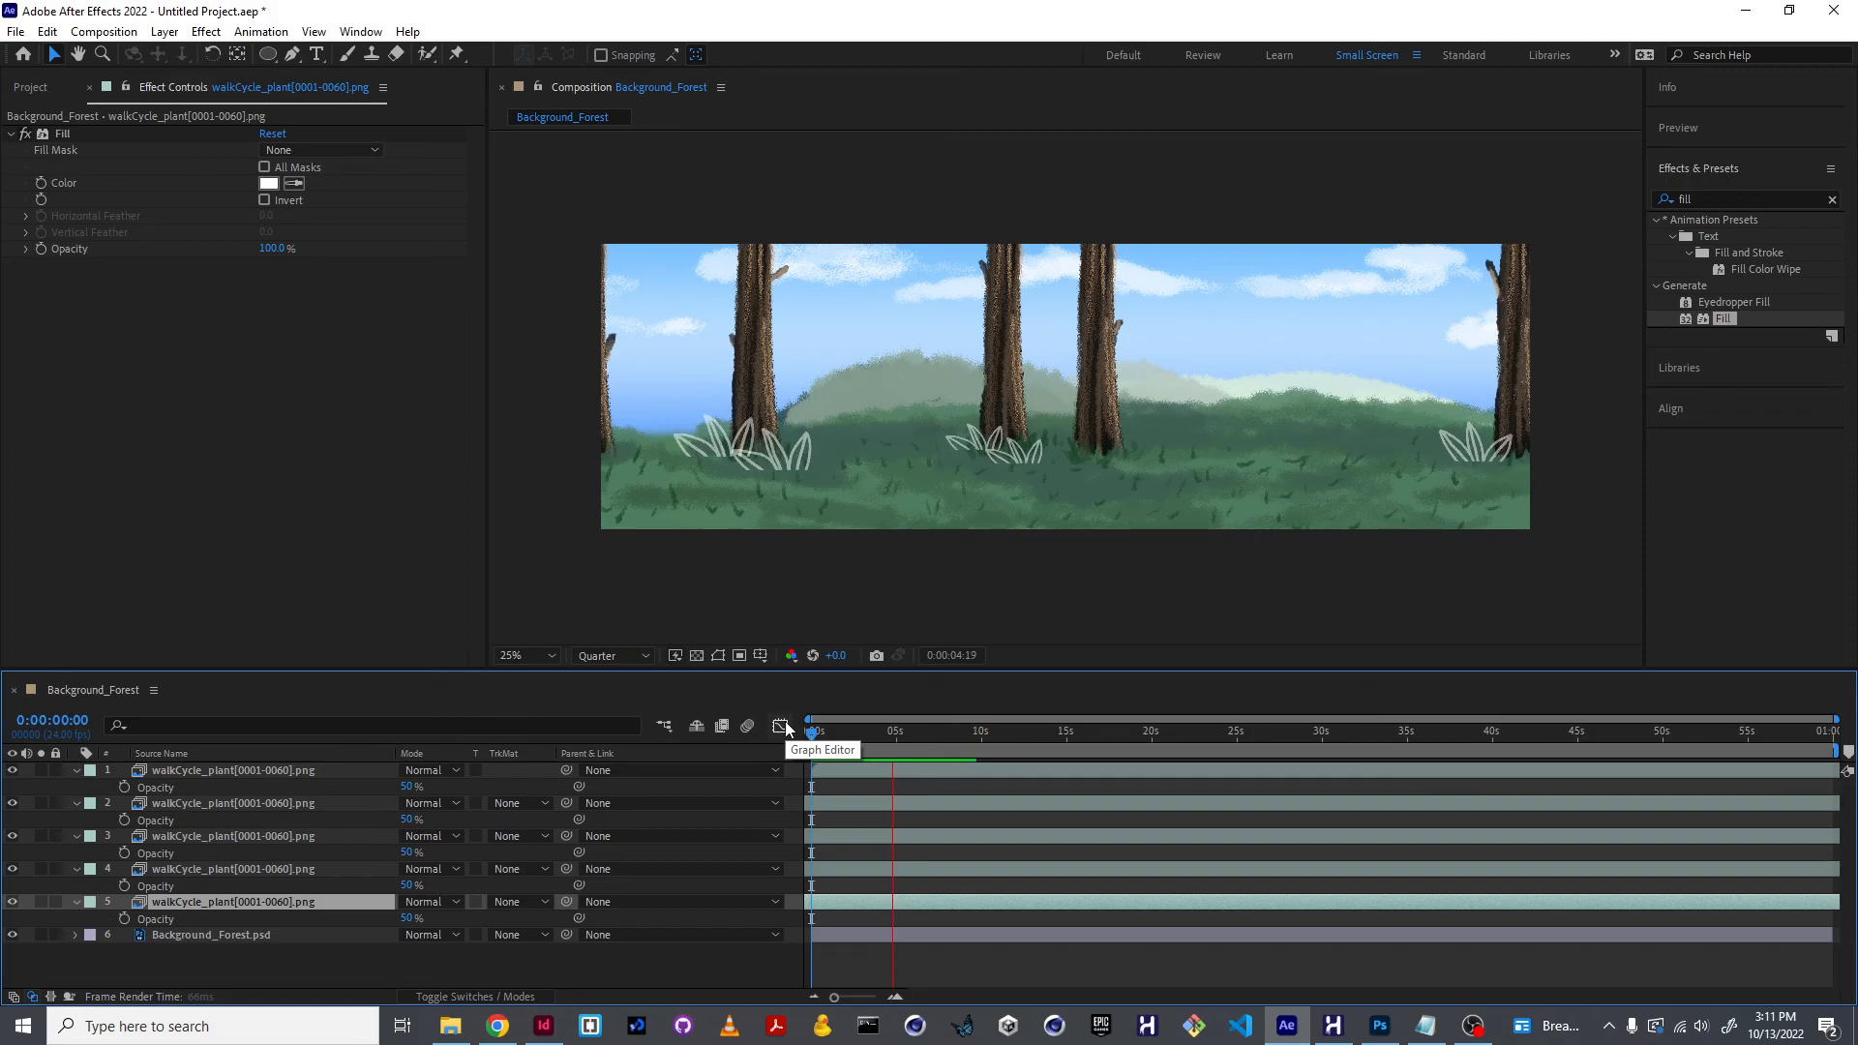
{"action": "key", "text": "space"}
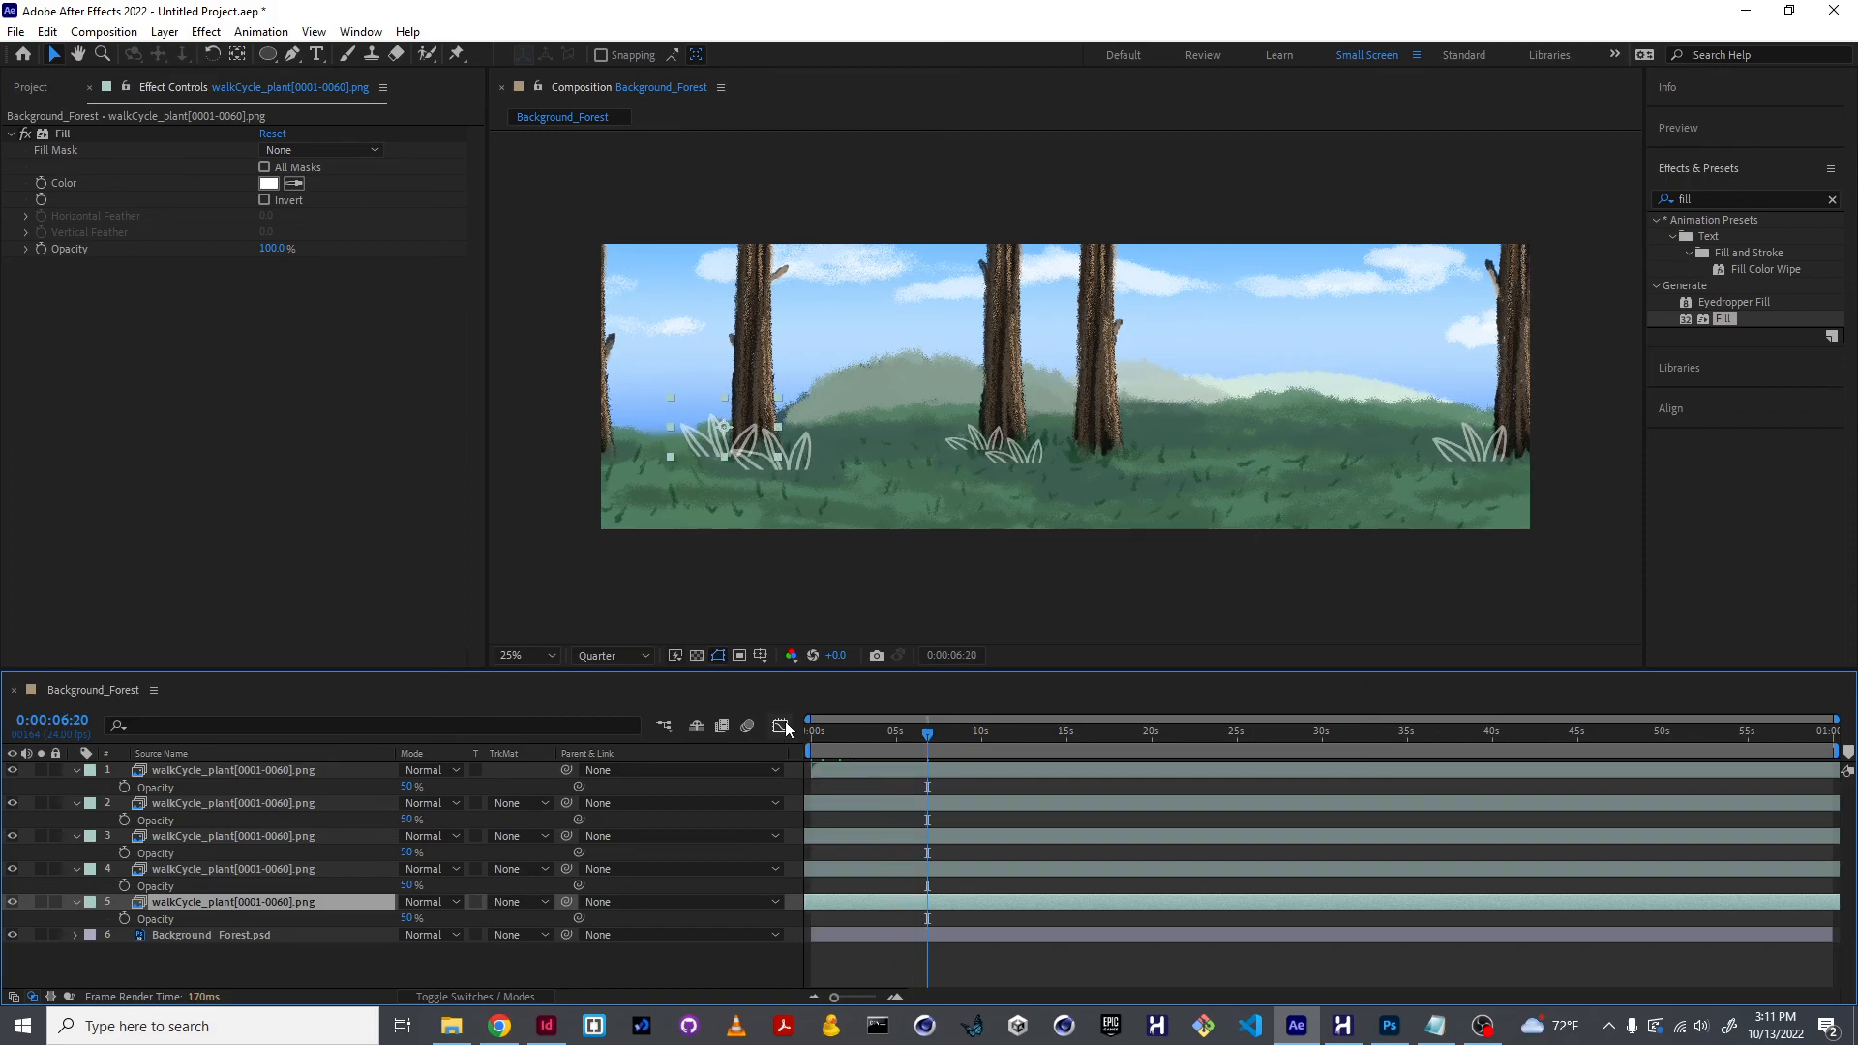